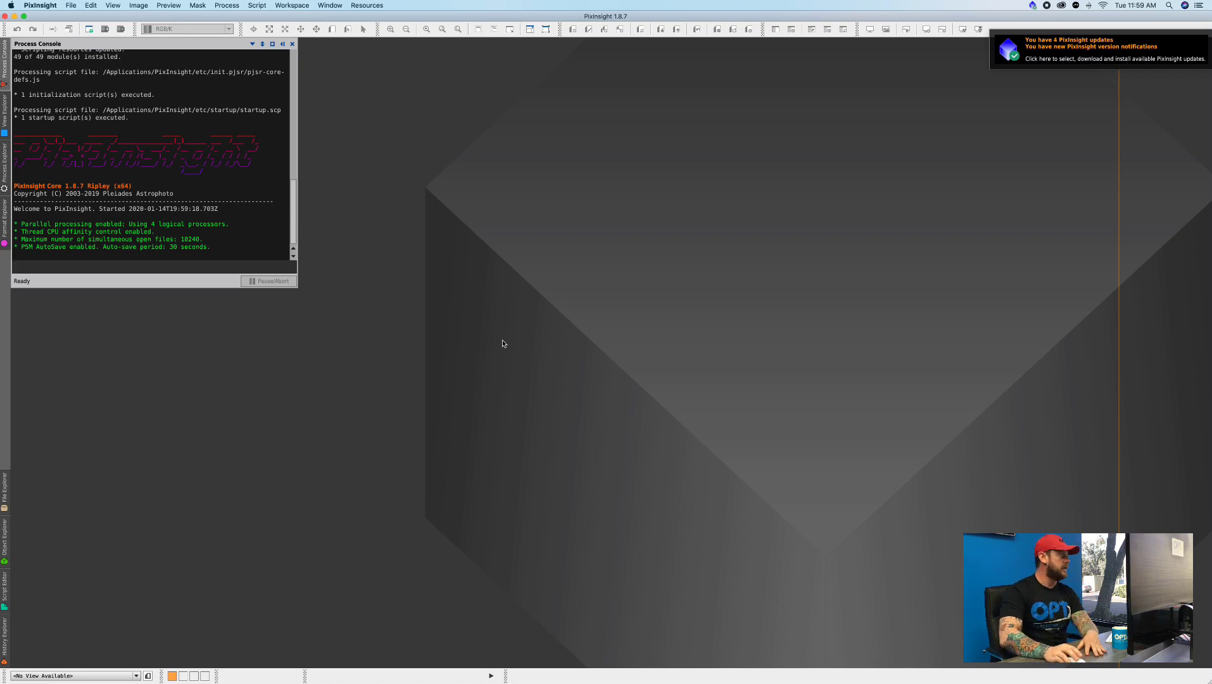
Close the process console and open the three filter integration xisf files from rosette master2
{"action": "left_click", "coordinate": [292, 44]}
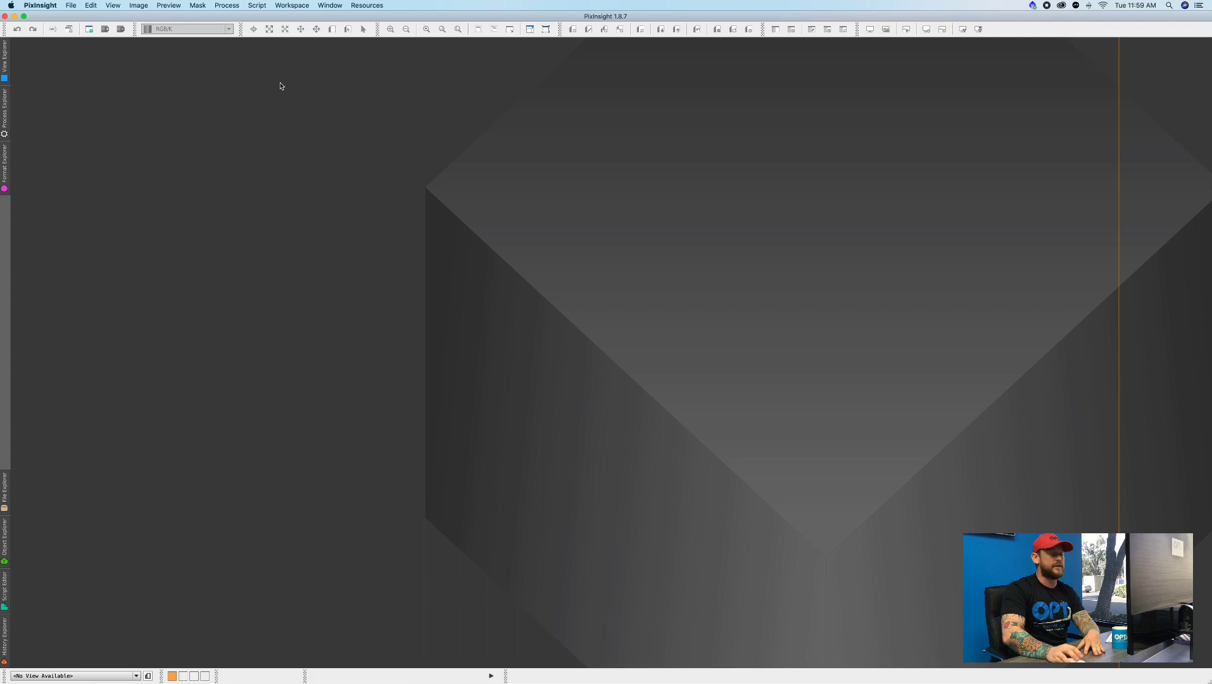
{"action": "left_click", "coordinate": [68, 6]}
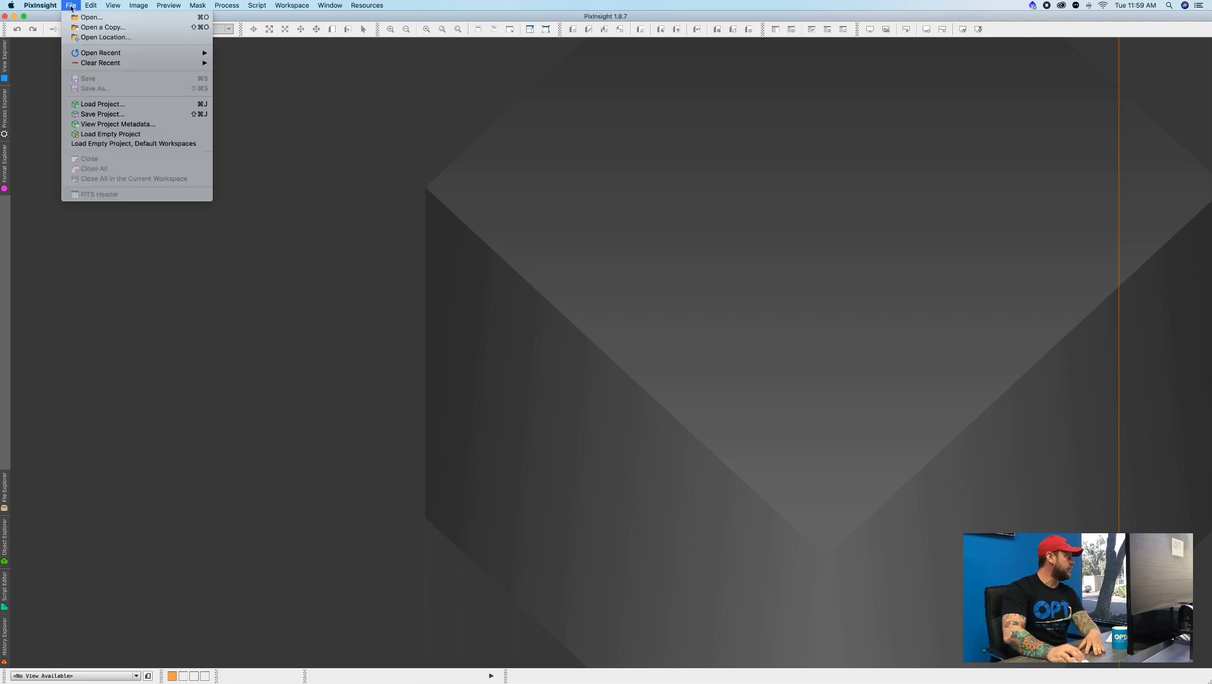
{"action": "left_click", "coordinate": [86, 19]}
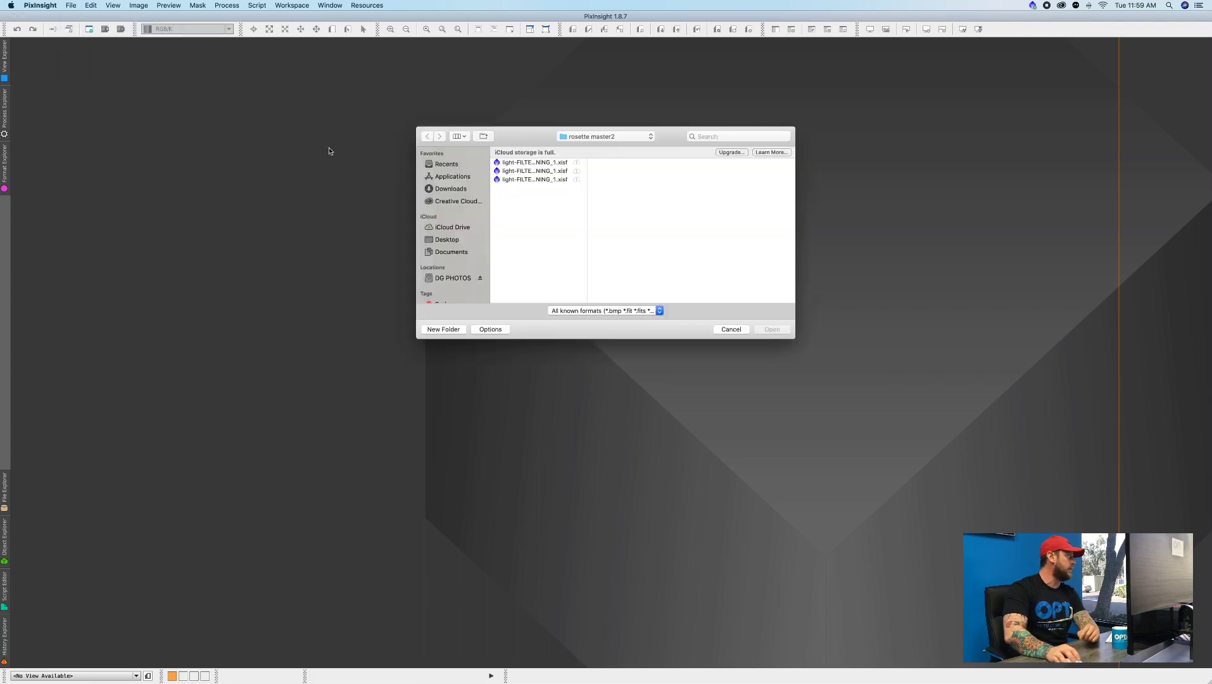
{"action": "left_click", "coordinate": [527, 162]}
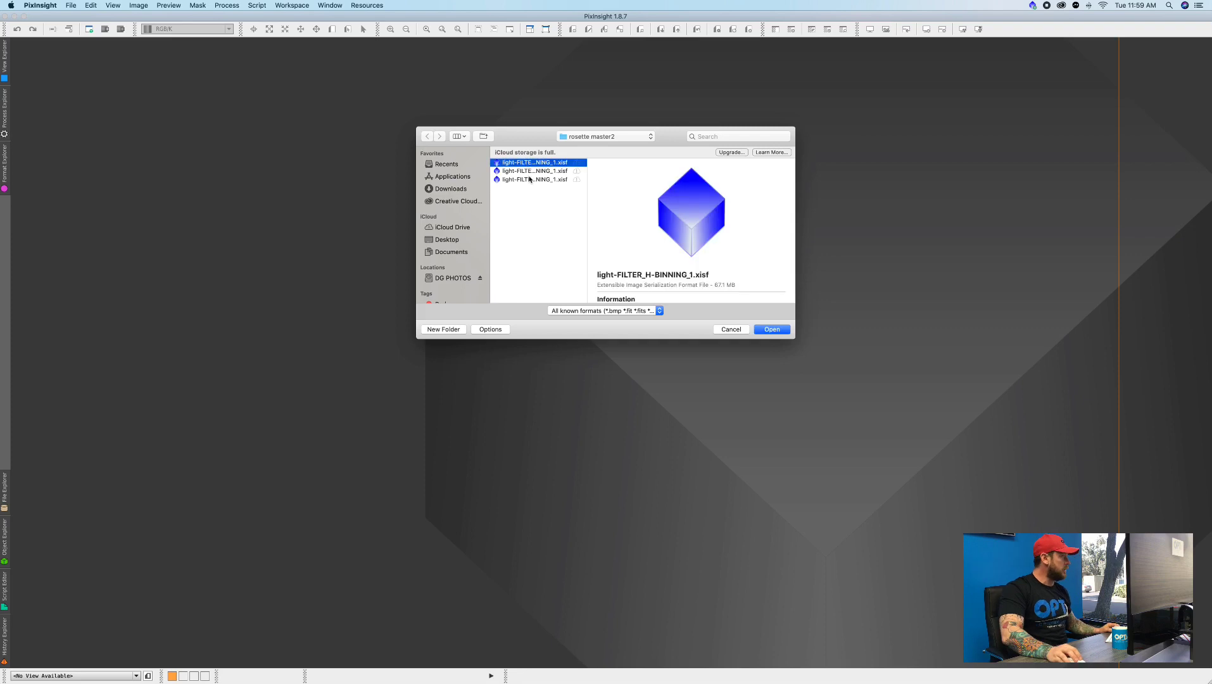
{"action": "left_click", "coordinate": [529, 179], "text": "shift"}
{"action": "left_click", "coordinate": [771, 329]}
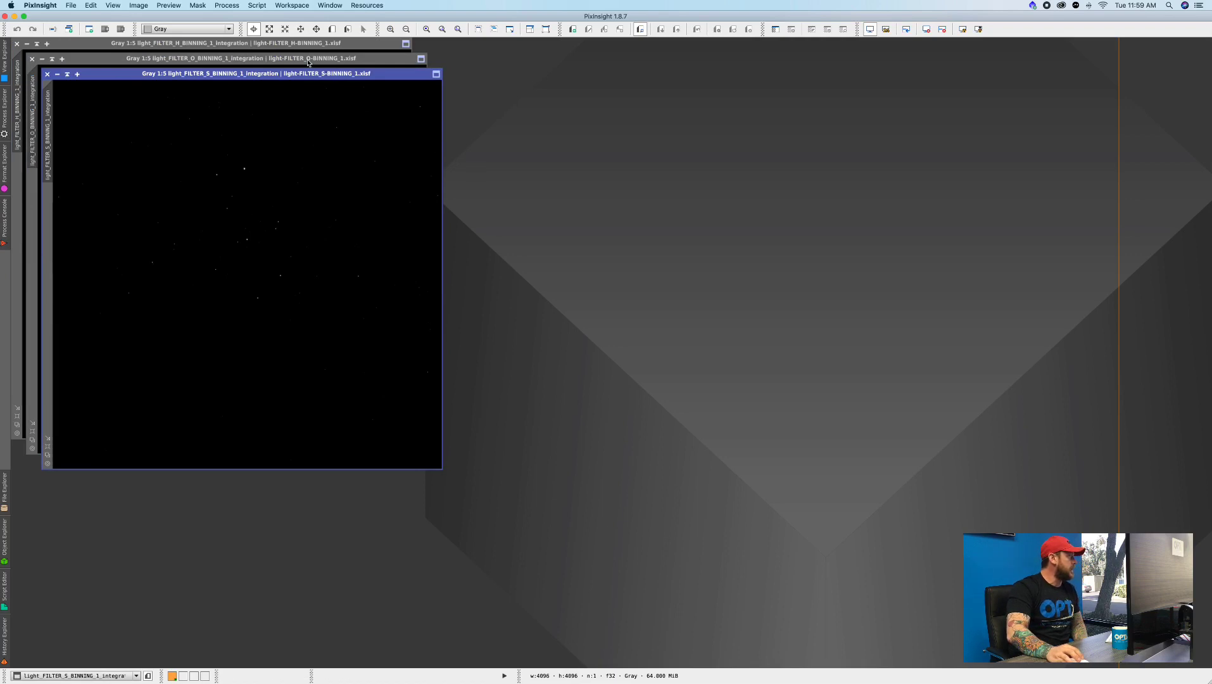
Spread the S and O windows apart, bring the H image to the front, and show Process Explorer
{"action": "left_click_drag", "start_coordinate": [287, 75], "coordinate": [692, 77]}
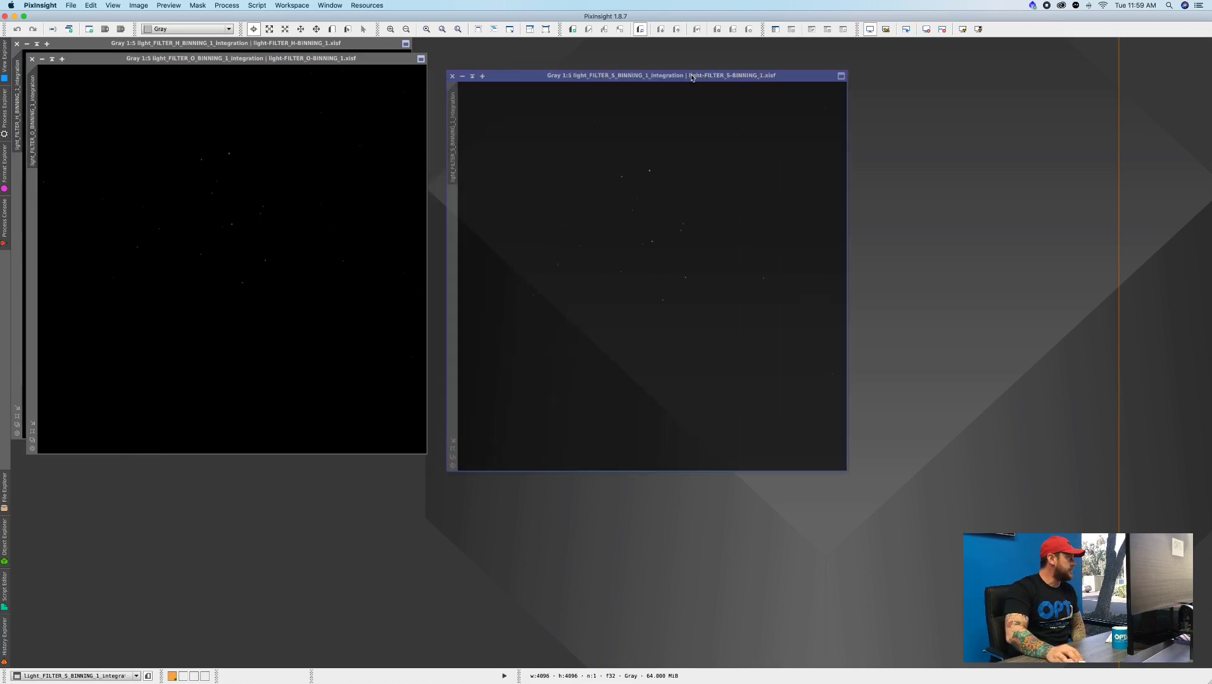
{"action": "left_click_drag", "start_coordinate": [377, 61], "coordinate": [583, 169]}
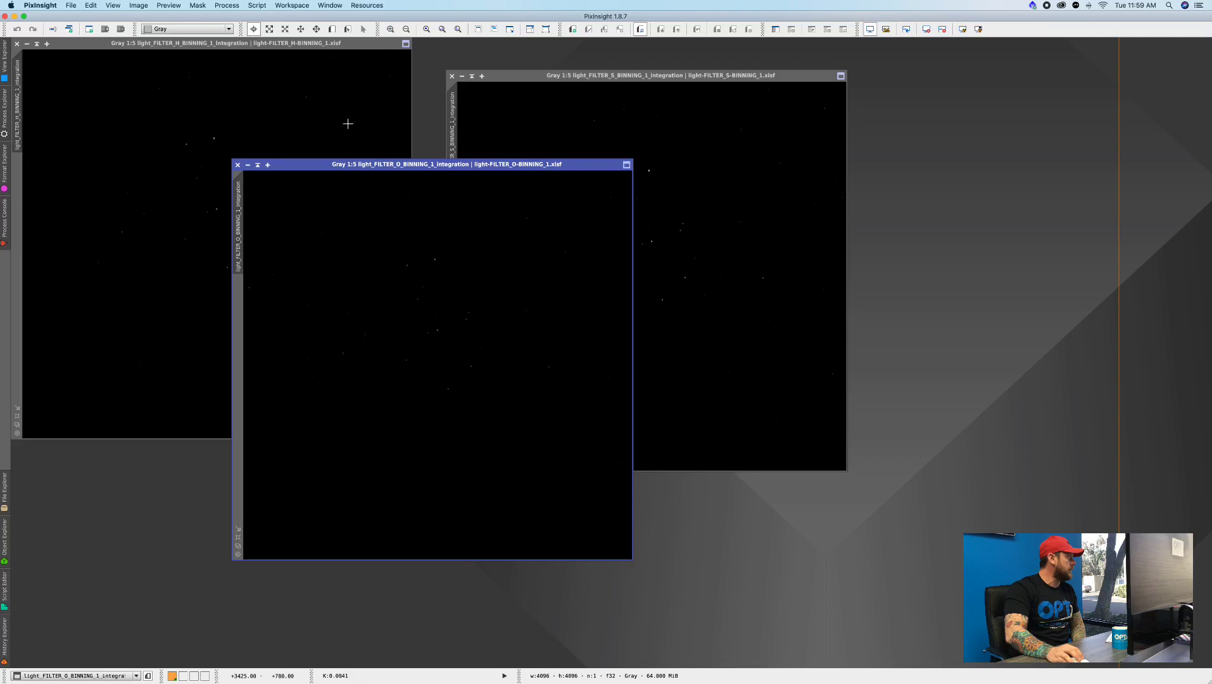
{"action": "left_click", "coordinate": [325, 60]}
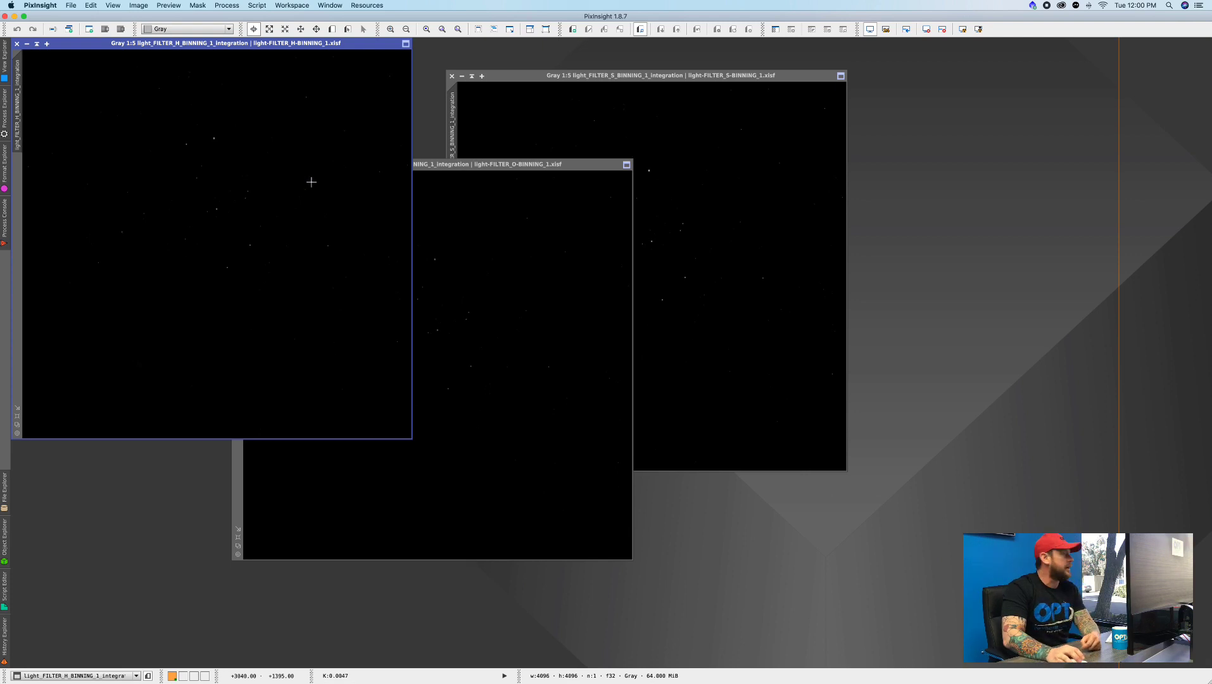
{"action": "left_click", "coordinate": [8, 120]}
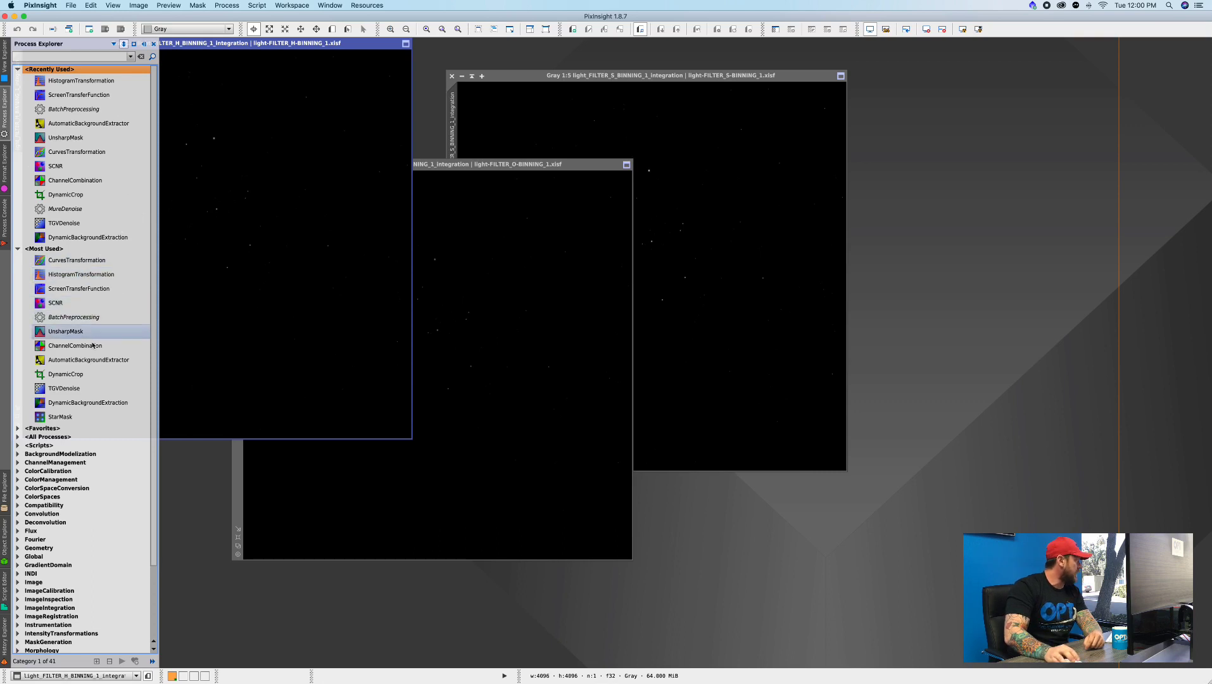
Open ScreenTransferFunction and auto-stretch the display of the H filter image
{"action": "double_click", "coordinate": [78, 288]}
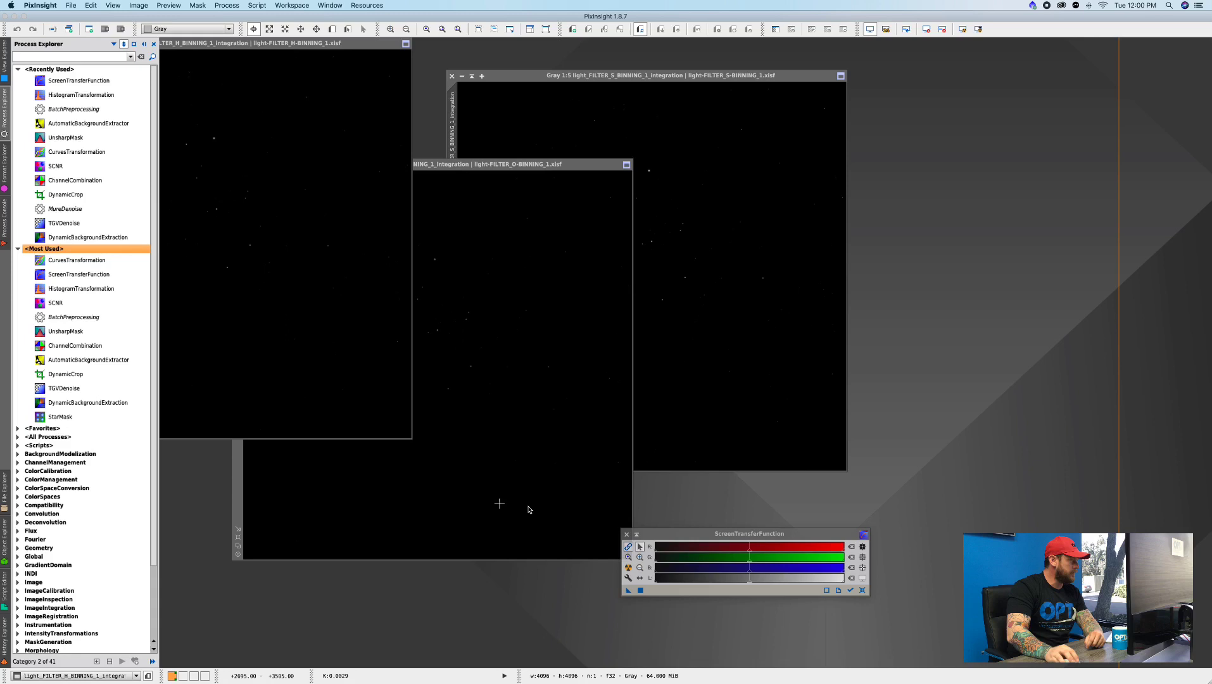
{"action": "left_click_drag", "start_coordinate": [705, 536], "coordinate": [904, 516]}
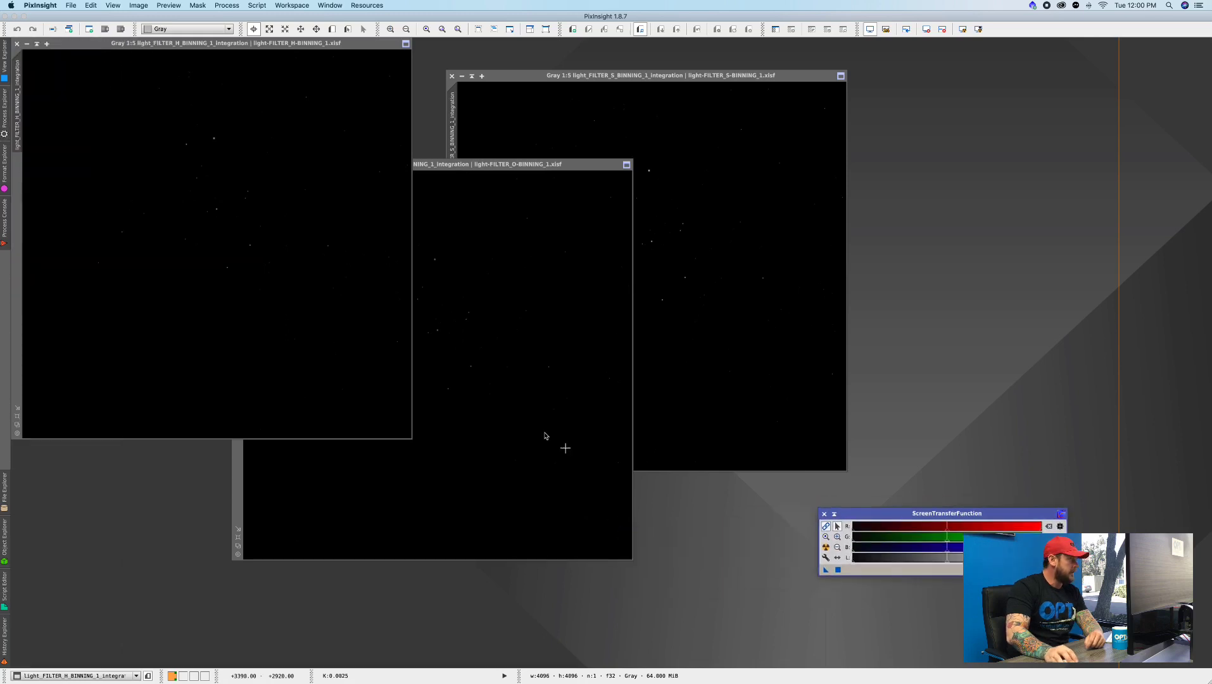
{"action": "left_click", "coordinate": [195, 305]}
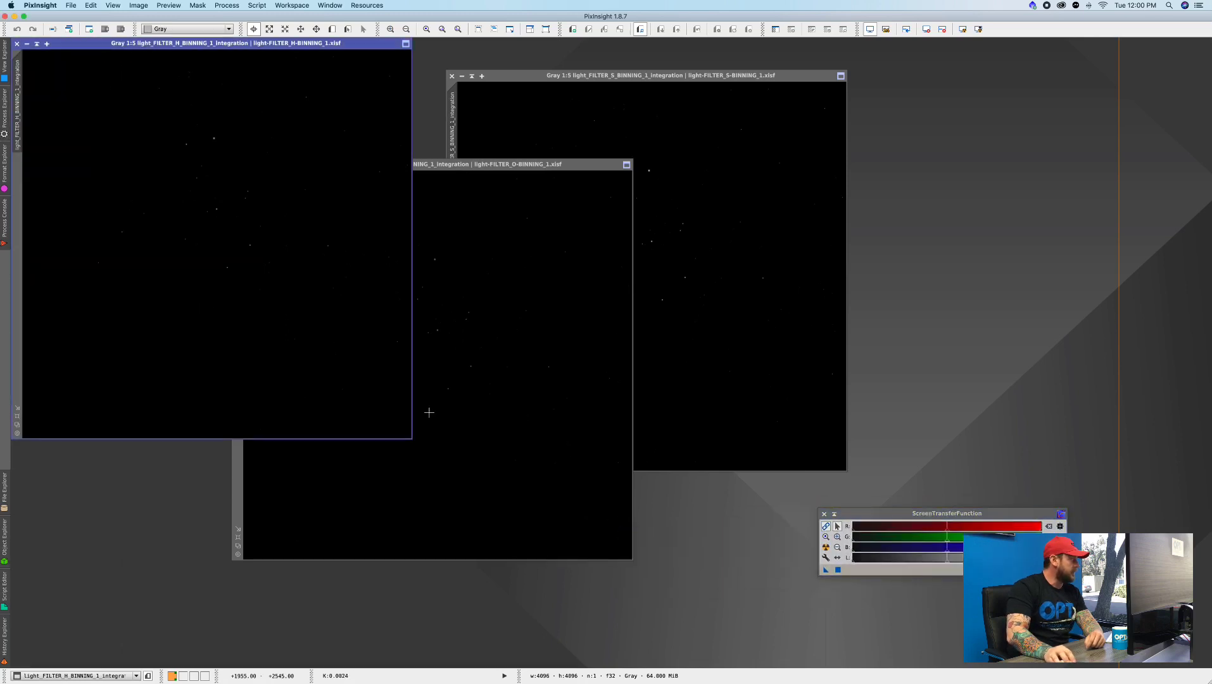
{"action": "left_click", "coordinate": [826, 548]}
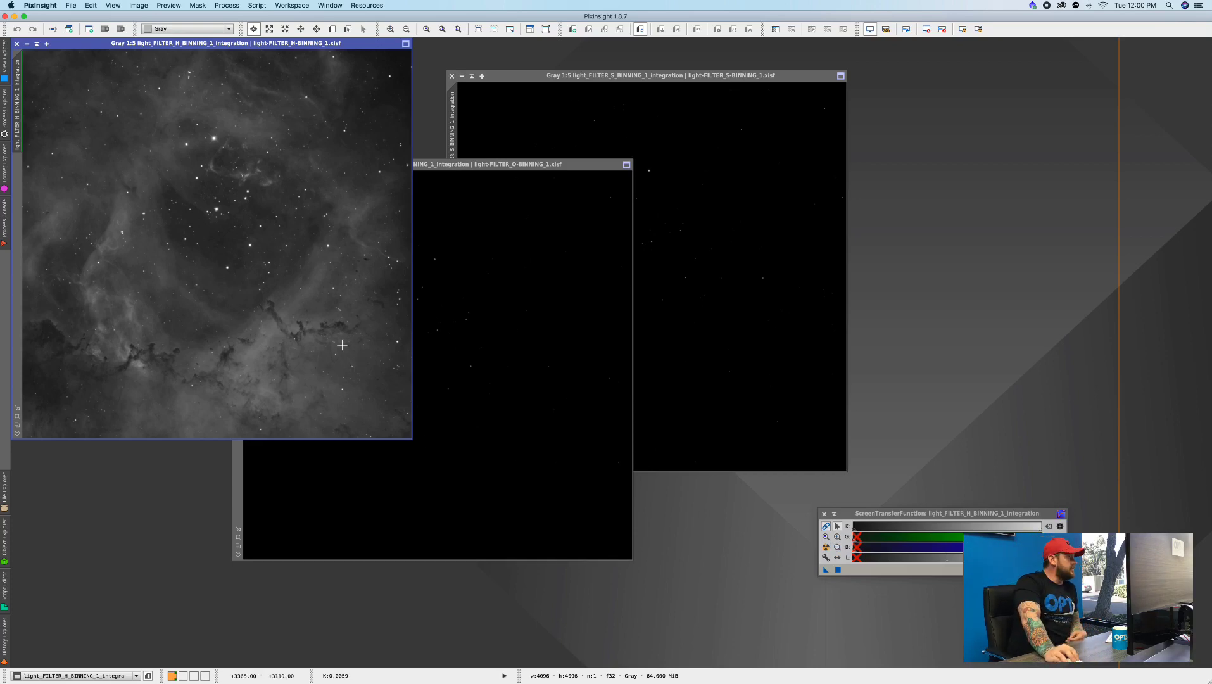
{"action": "scroll", "coordinate": [230, 223], "scroll_direction": "up", "scroll_amount": 1}
{"action": "scroll", "coordinate": [231, 223], "scroll_direction": "down", "scroll_amount": 1}
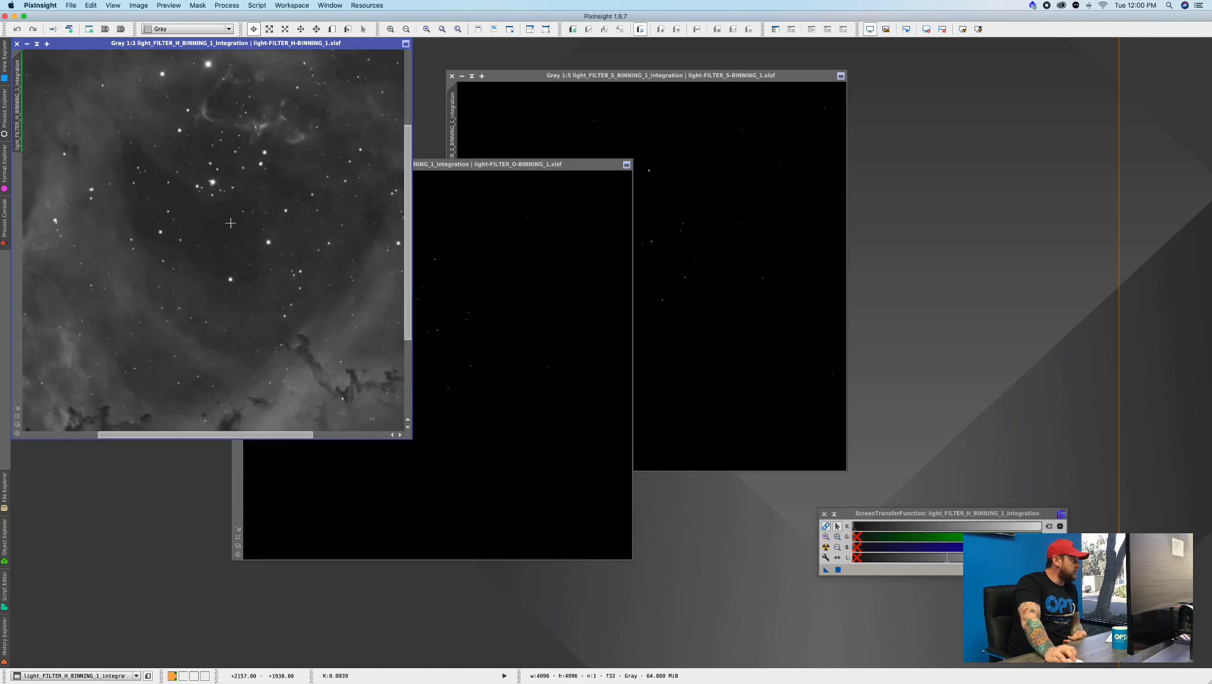
{"action": "scroll", "coordinate": [231, 223], "scroll_direction": "up", "scroll_amount": 1}
Auto-stretch the O and S filter images the same way
{"action": "left_click", "coordinate": [572, 240]}
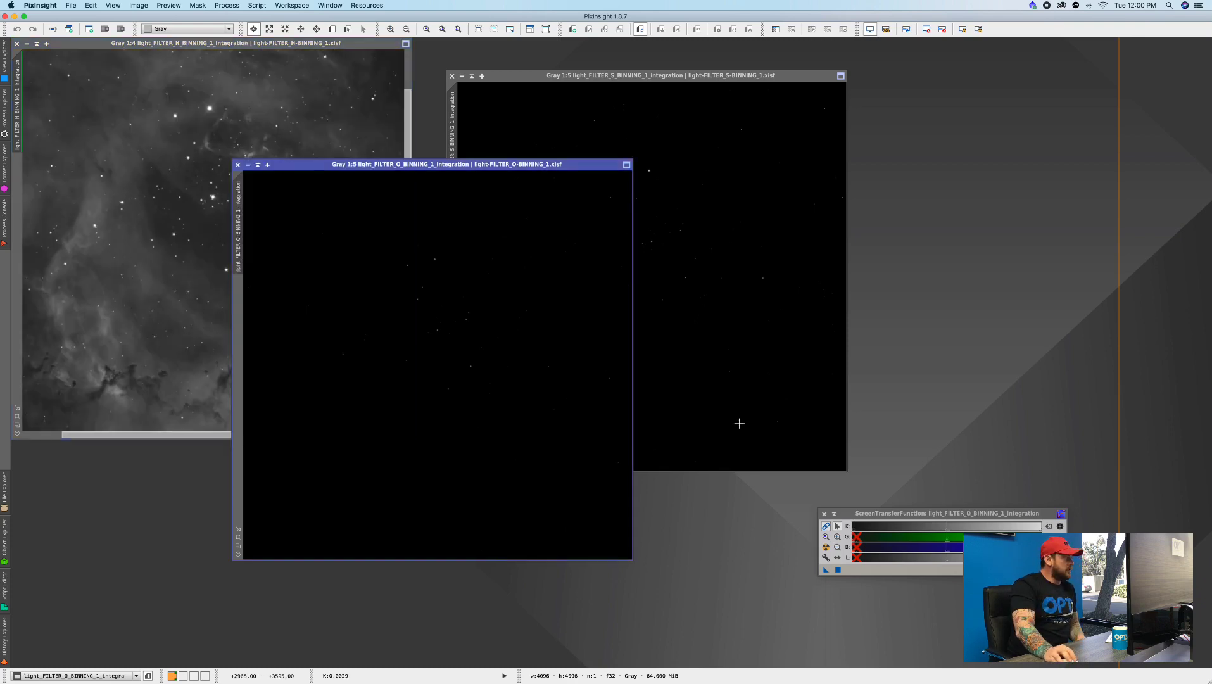
{"action": "left_click", "coordinate": [826, 548]}
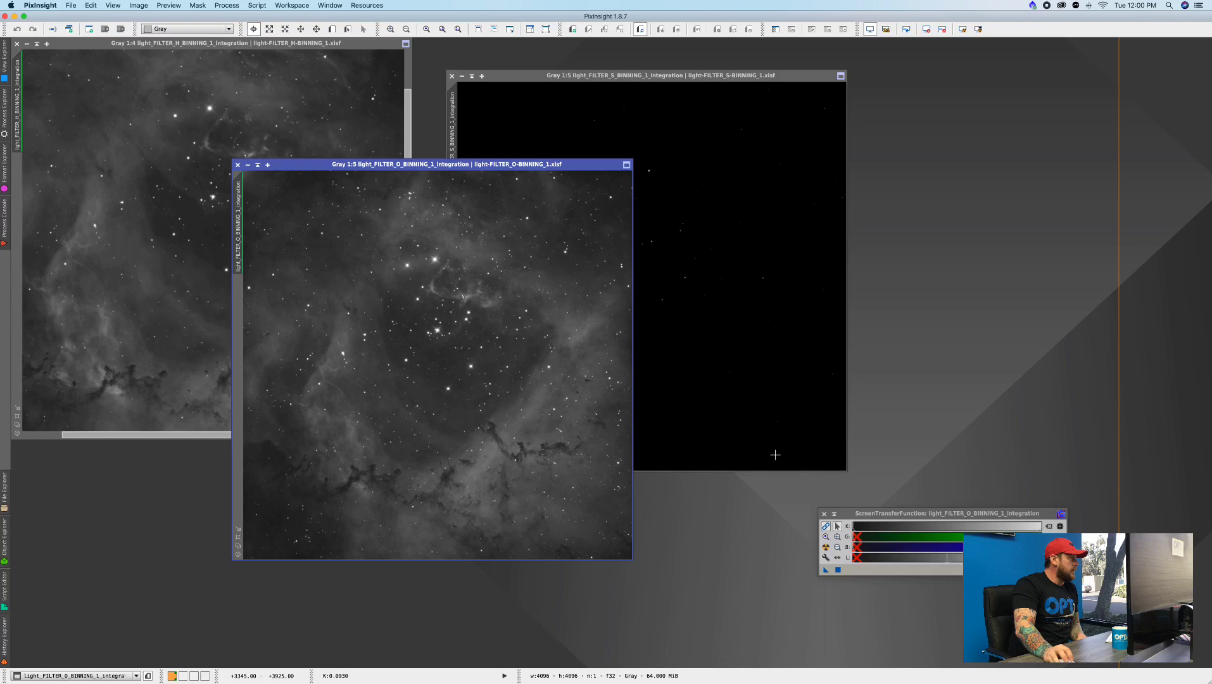
{"action": "left_click", "coordinate": [730, 342]}
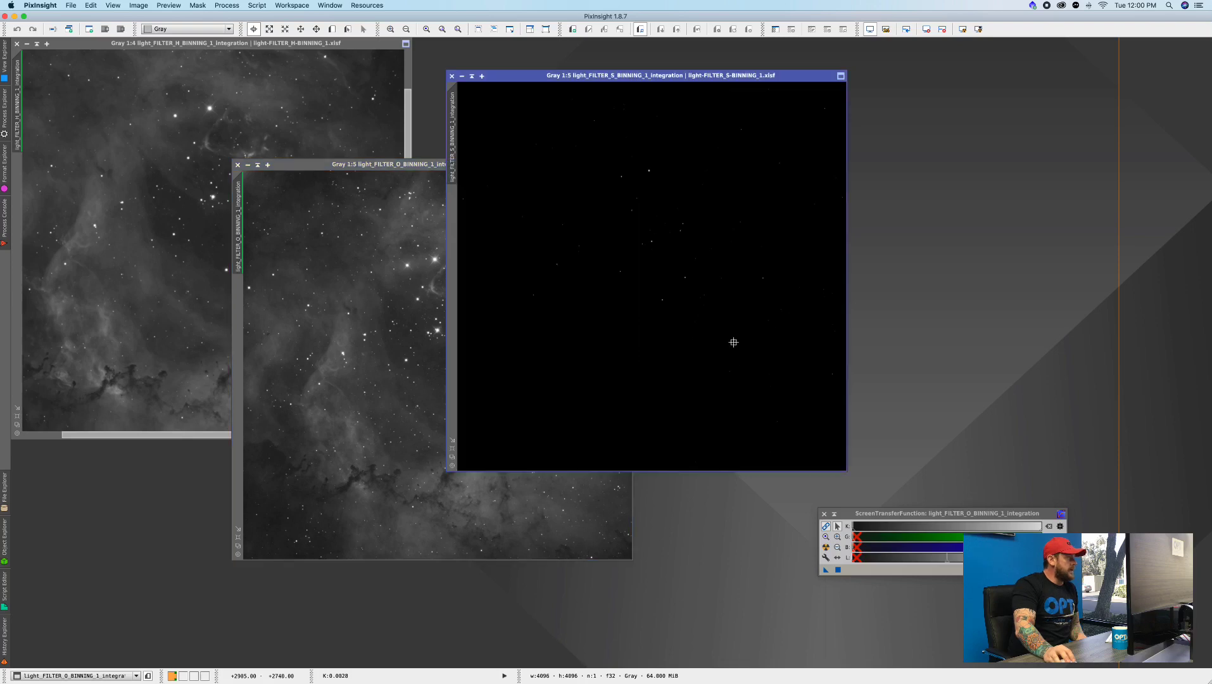
{"action": "left_click", "coordinate": [826, 548]}
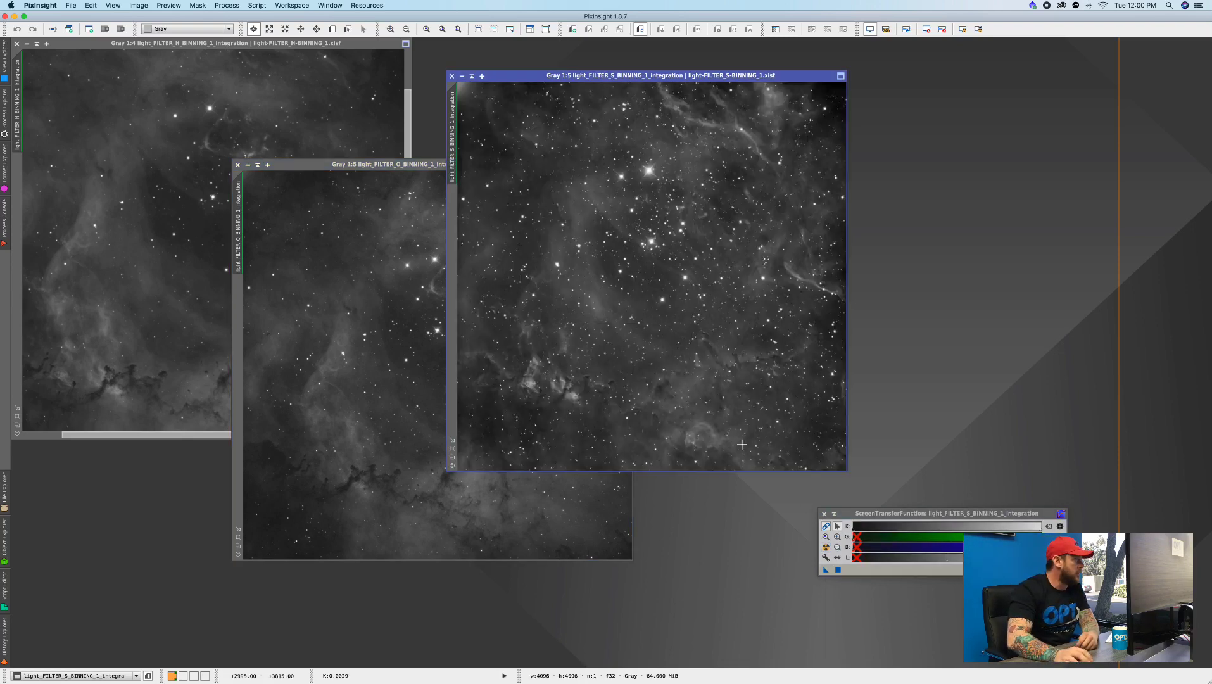
{"action": "scroll", "coordinate": [619, 281], "scroll_direction": "up", "scroll_amount": 3}
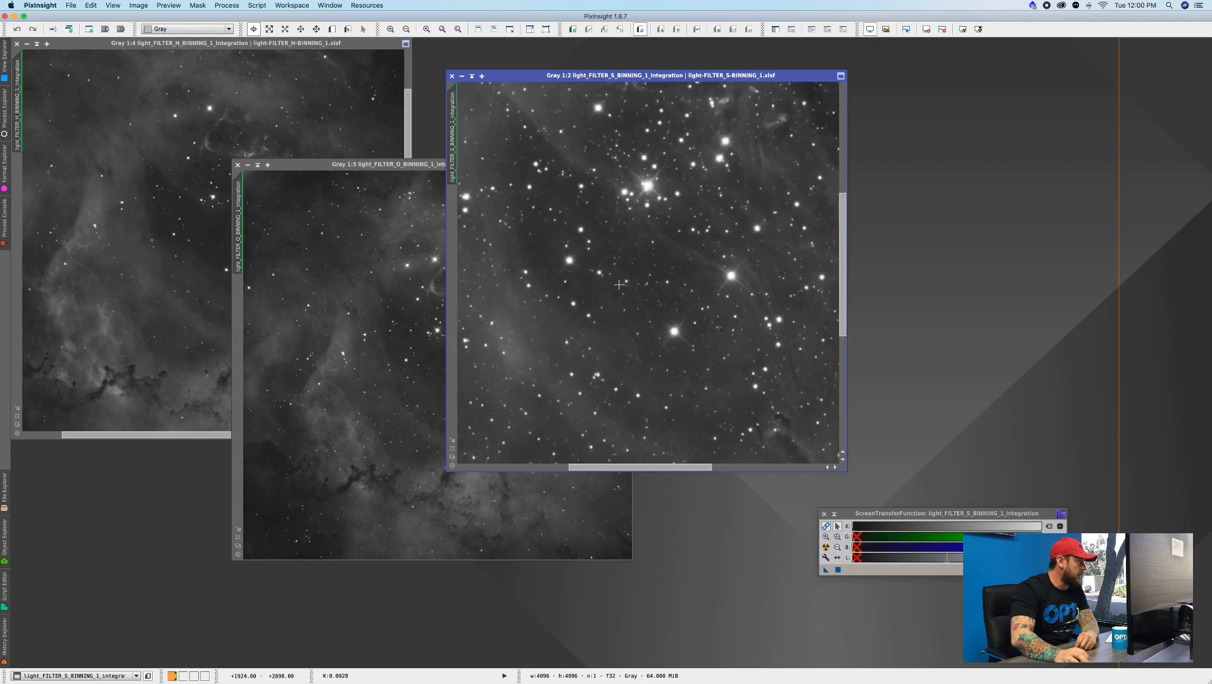
{"action": "scroll", "coordinate": [618, 285], "scroll_direction": "up", "scroll_amount": 2}
{"action": "scroll", "coordinate": [619, 284], "scroll_direction": "down", "scroll_amount": 4}
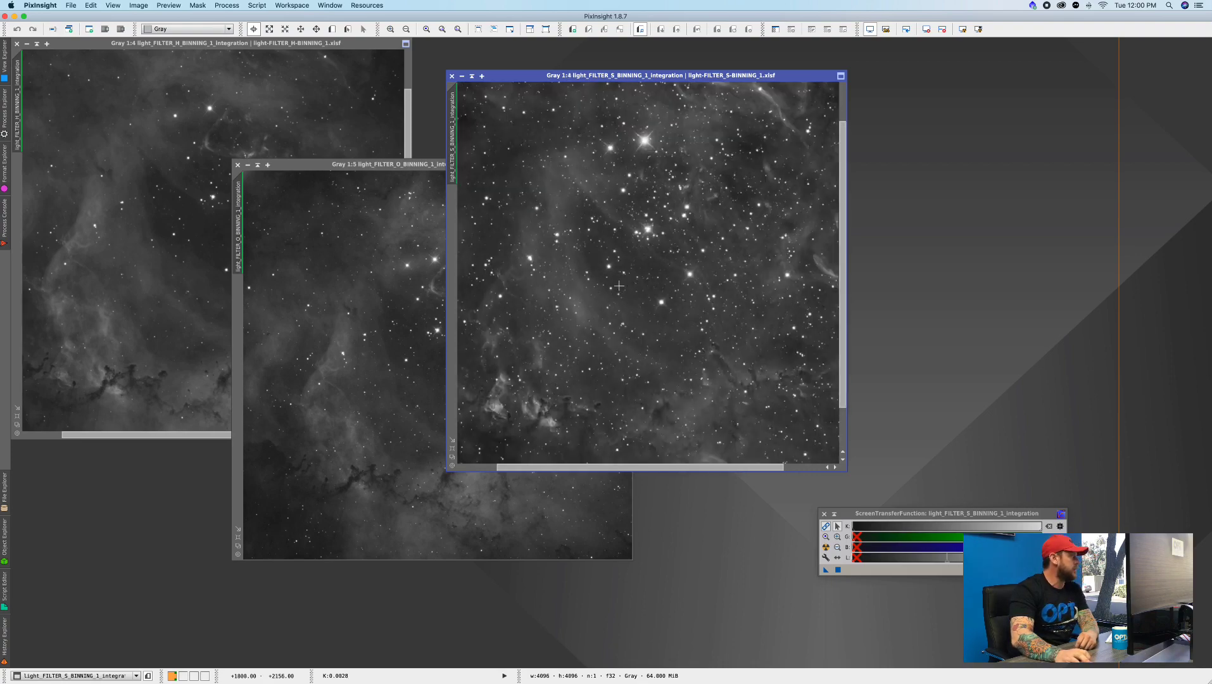
{"action": "scroll", "coordinate": [619, 285], "scroll_direction": "down", "scroll_amount": 1}
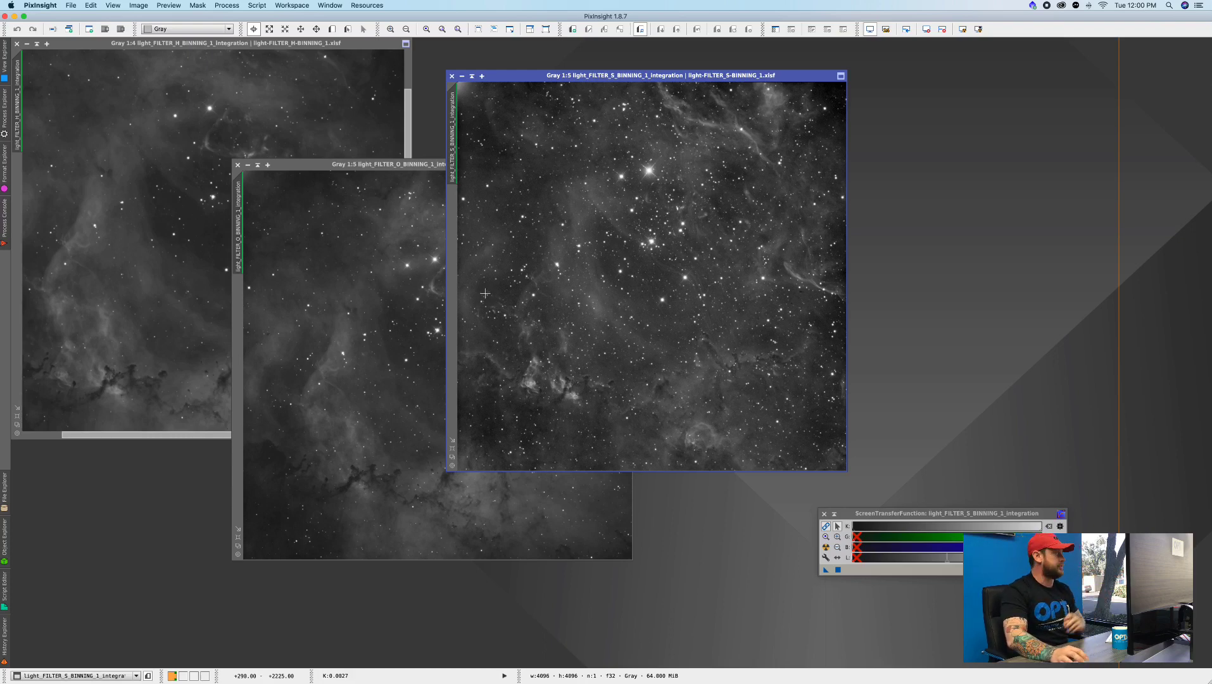
Load the S image's auto-stretch into HistogramTransformation and apply it to the S image
{"action": "left_click", "coordinate": [5, 115]}
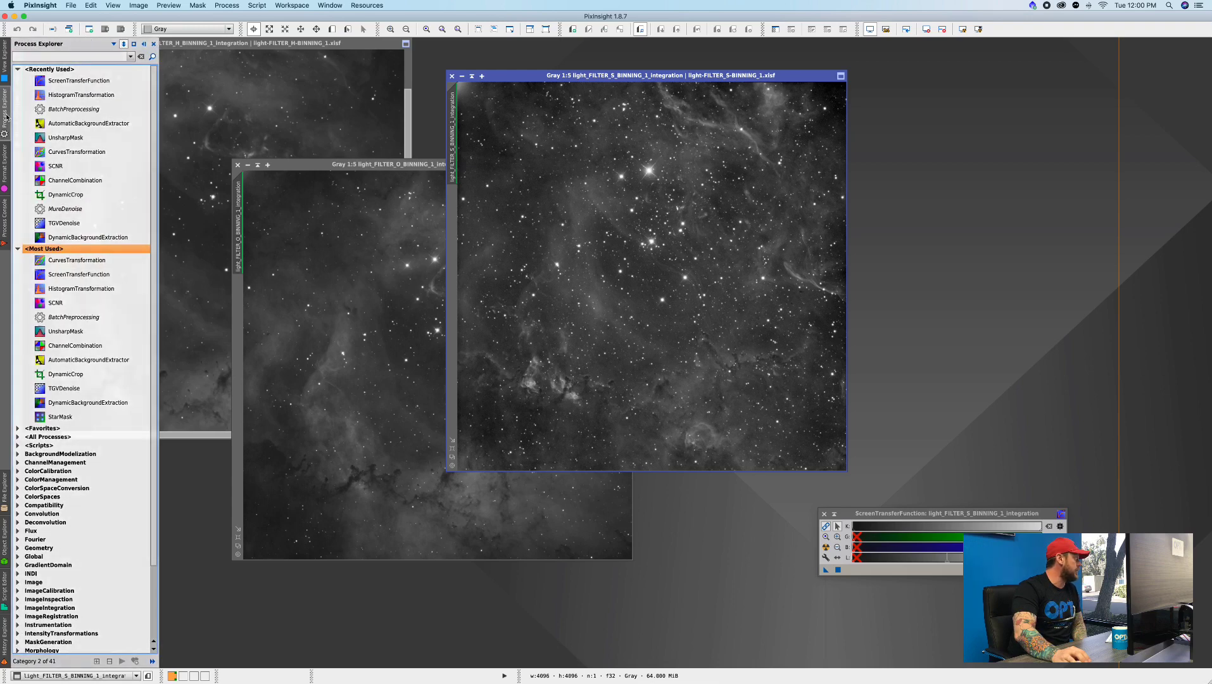
{"action": "double_click", "coordinate": [94, 290]}
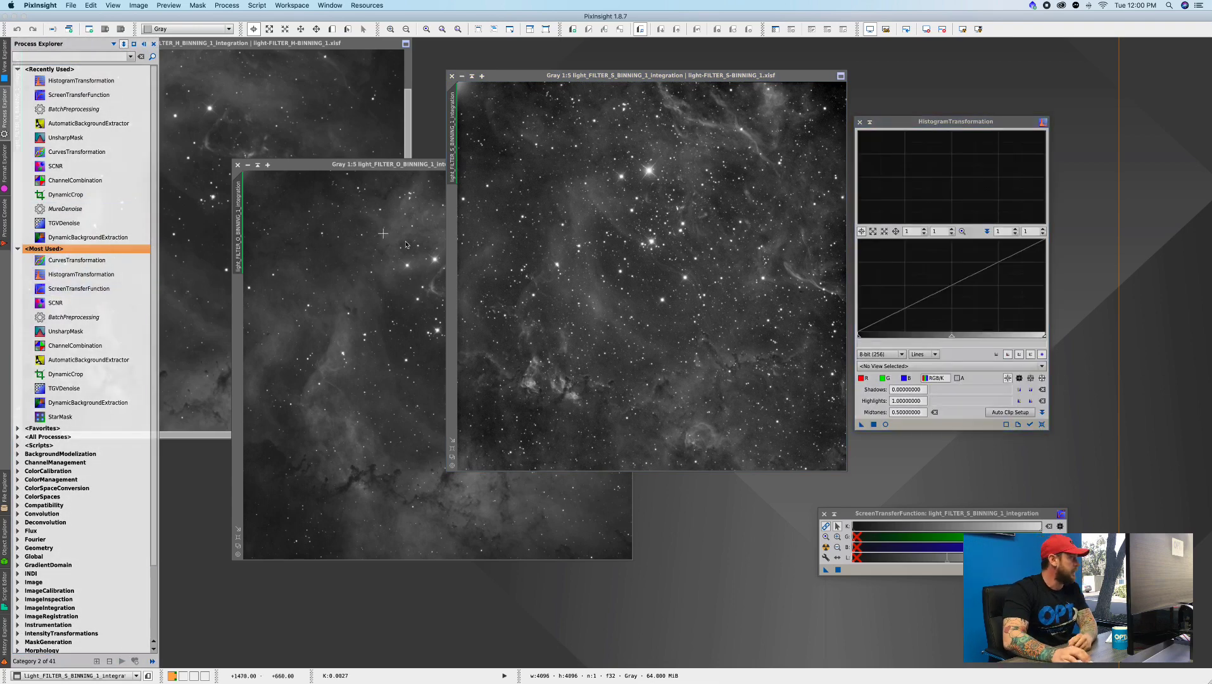
{"action": "left_click", "coordinate": [494, 256]}
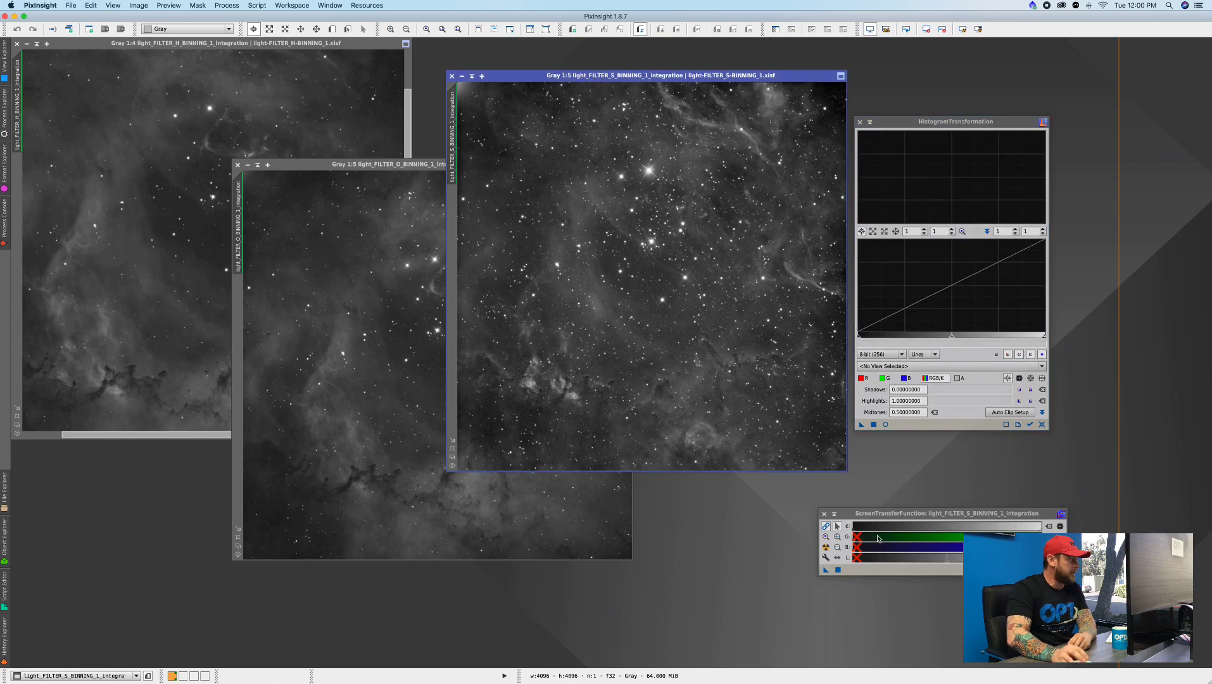
{"action": "left_click_drag", "start_coordinate": [837, 570], "coordinate": [905, 424]}
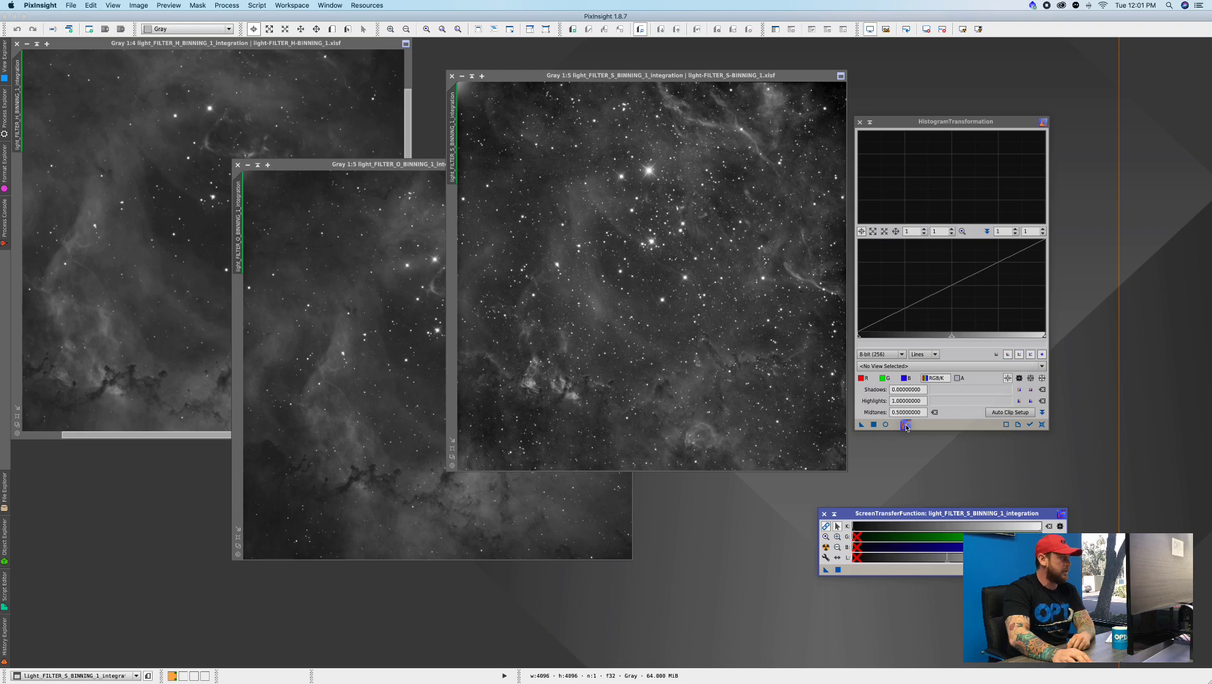
{"action": "left_click_drag", "start_coordinate": [906, 427], "coordinate": [905, 428]}
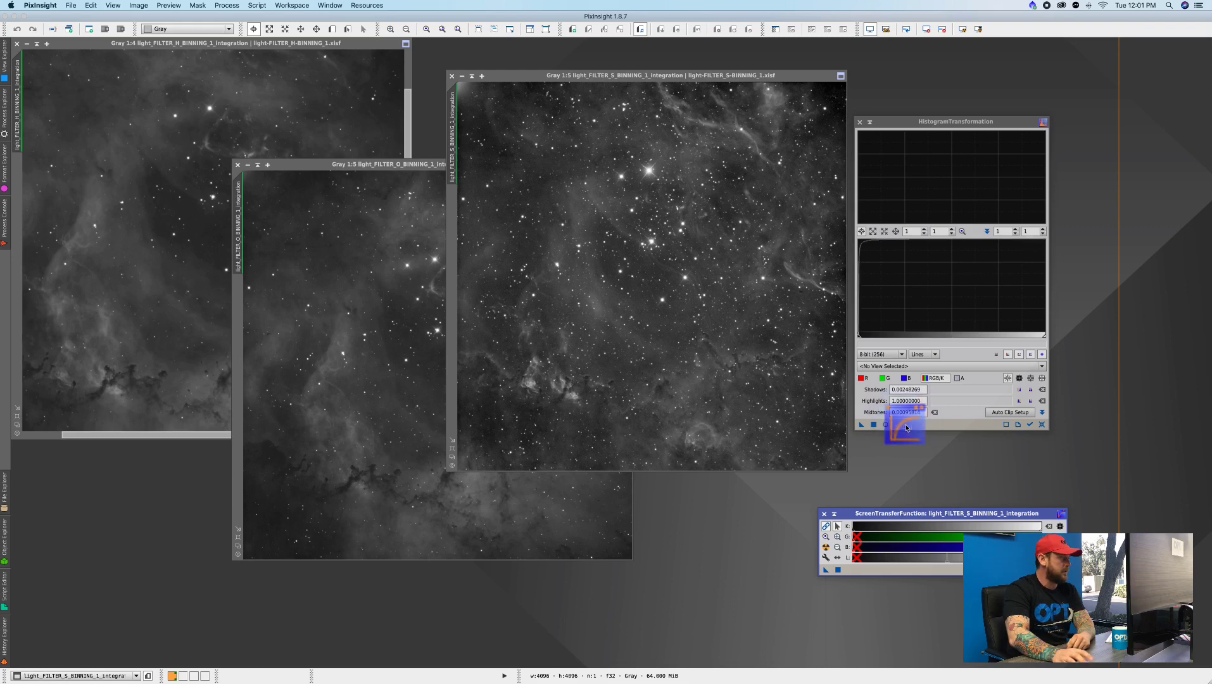
{"action": "left_click", "coordinate": [861, 427]}
{"action": "left_click_drag", "start_coordinate": [848, 426], "coordinate": [656, 270]}
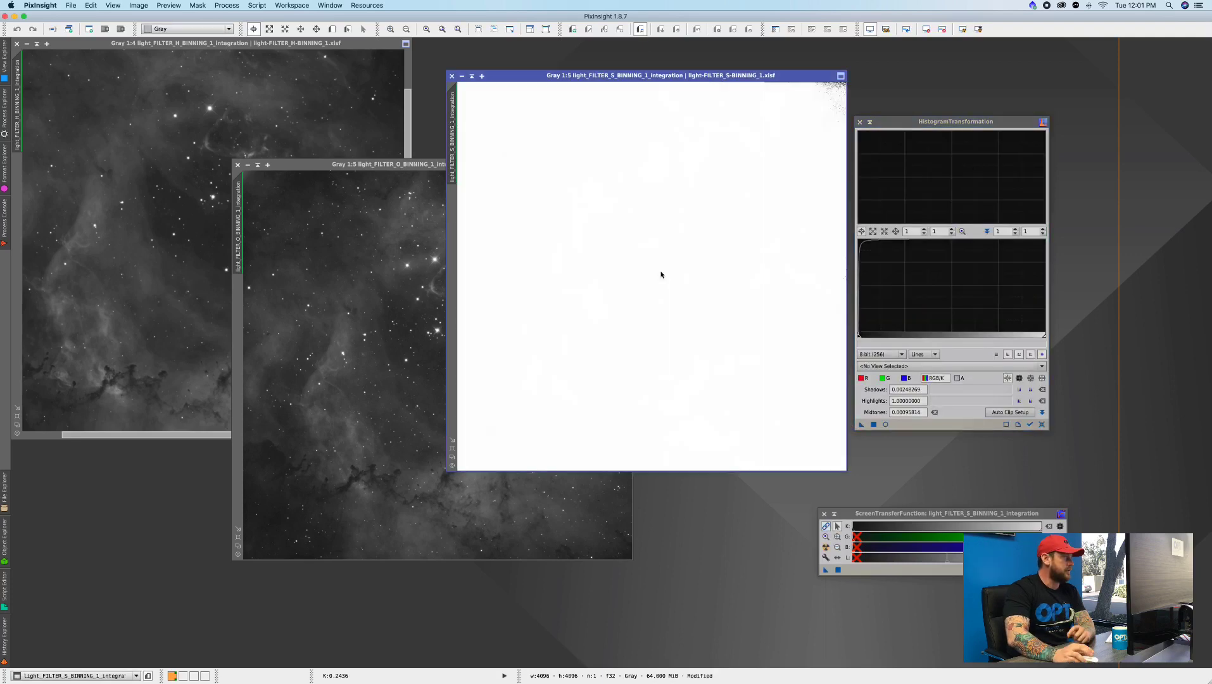
Reset HistogramTransformation, undo the S stretch, and move the S window to the upper right
{"action": "left_click", "coordinate": [1042, 424]}
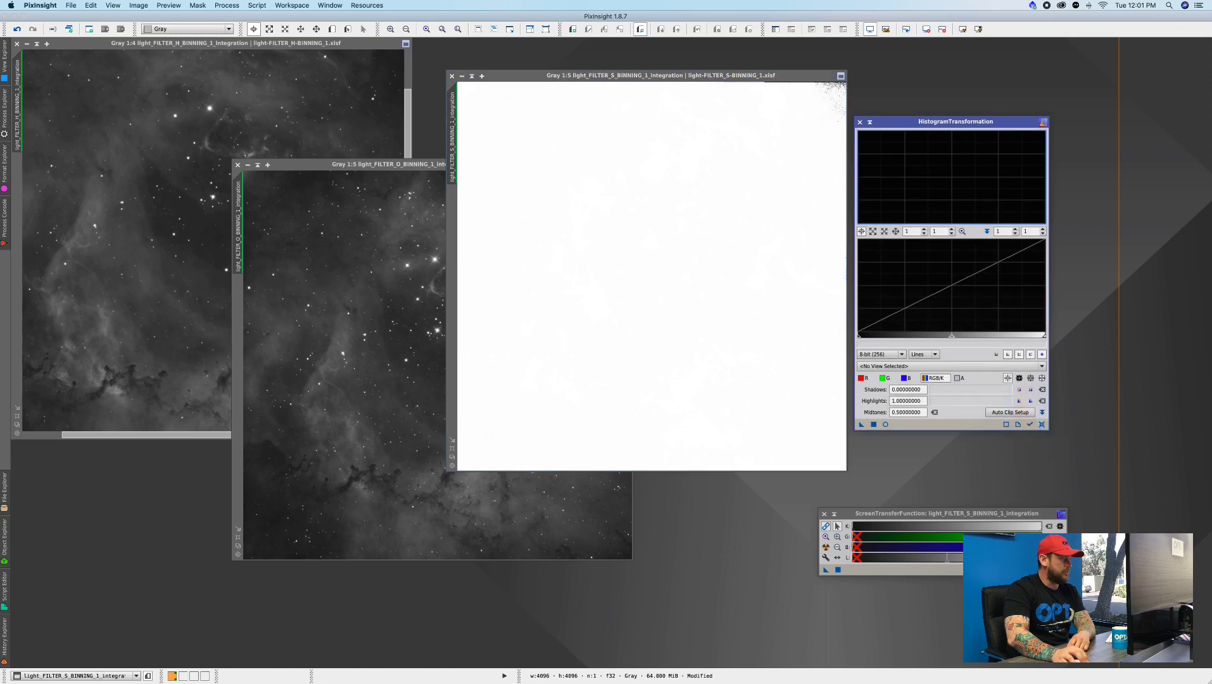
{"action": "key", "text": "ctrl+z"}
{"action": "left_click_drag", "start_coordinate": [771, 79], "coordinate": [1123, 60]}
Stretch the O image from its auto-stretch, reset and undo the whitened result, and move it
{"action": "left_click", "coordinate": [543, 163]}
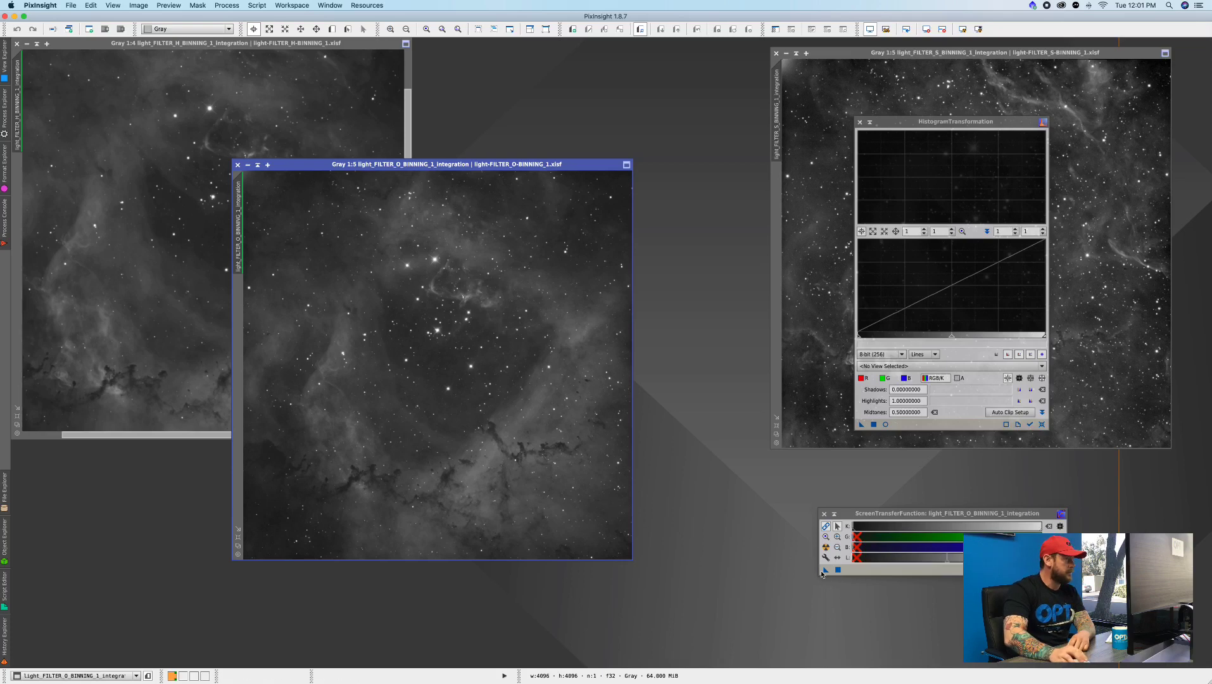
{"action": "left_click_drag", "start_coordinate": [827, 572], "coordinate": [557, 402]}
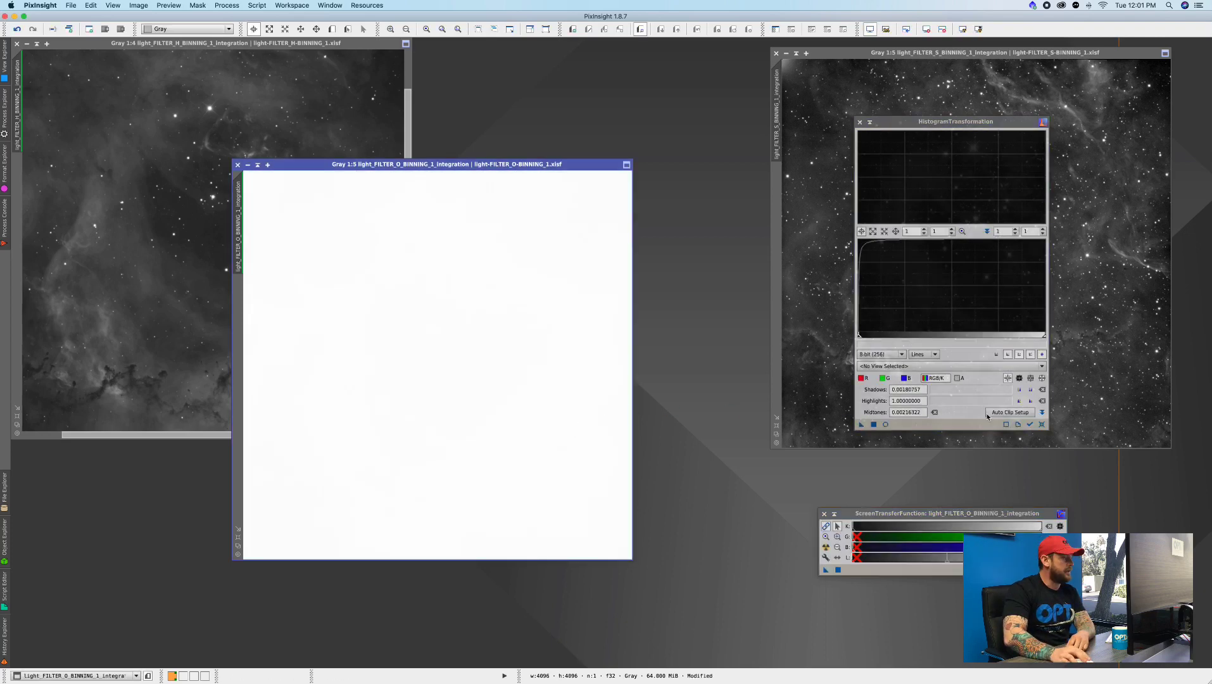
{"action": "left_click", "coordinate": [1040, 425]}
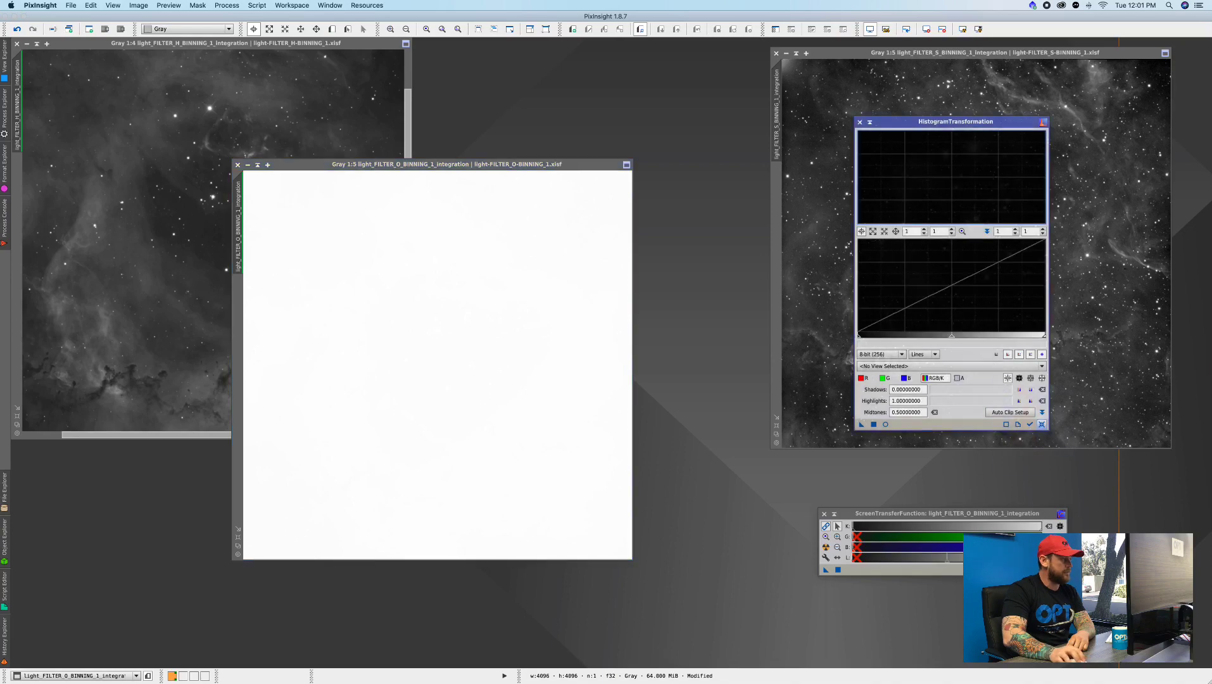
{"action": "key", "text": "ctrl+z"}
{"action": "left_click_drag", "start_coordinate": [565, 166], "coordinate": [851, 77]}
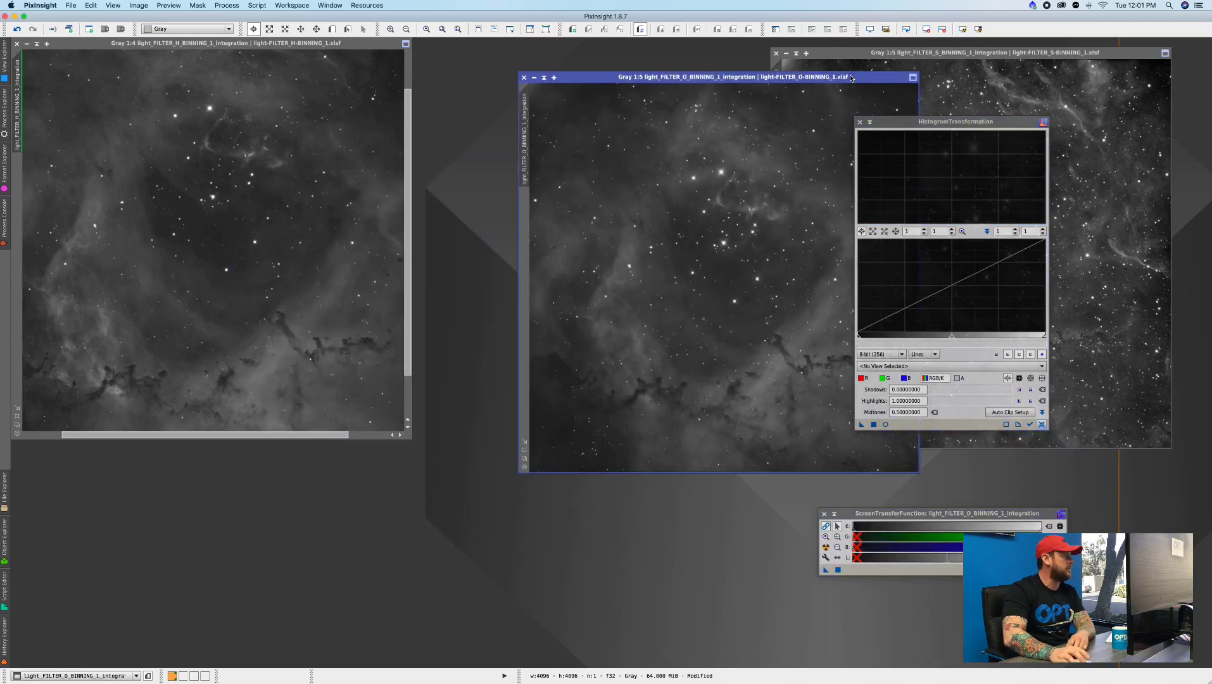
Repeat the stretch, reset and undo for H, close HistogramTransformation, and restack the windows
{"action": "left_click", "coordinate": [342, 46]}
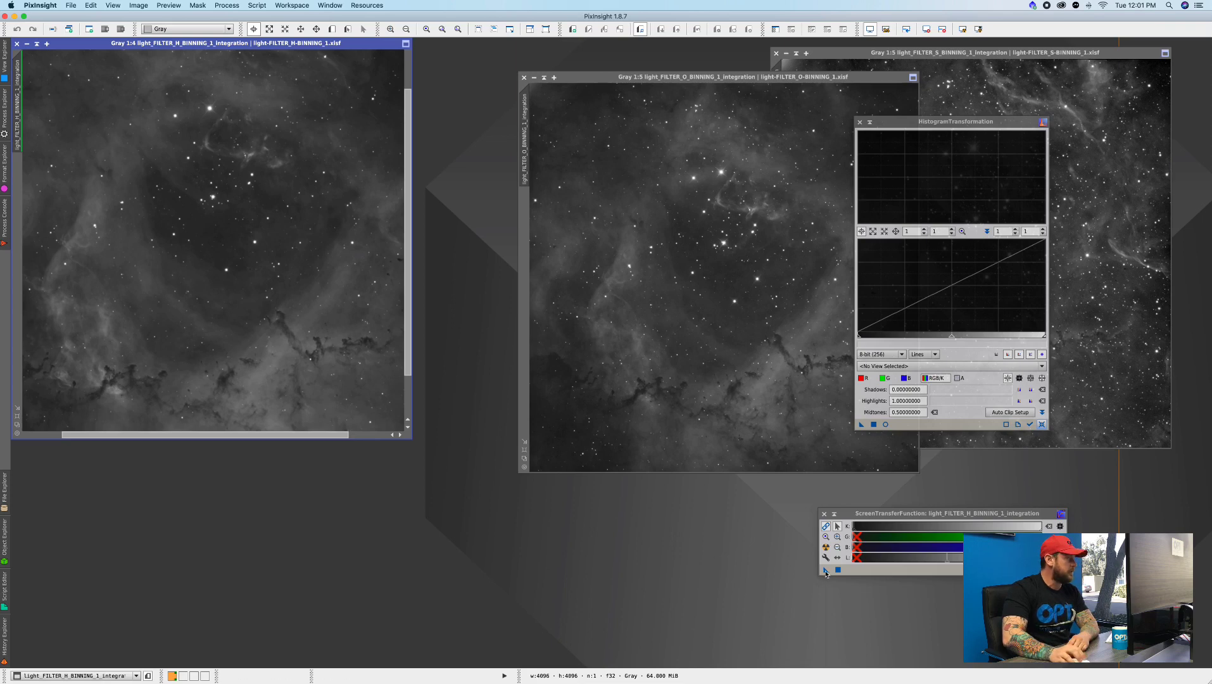
{"action": "left_click_drag", "start_coordinate": [825, 571], "coordinate": [297, 337]}
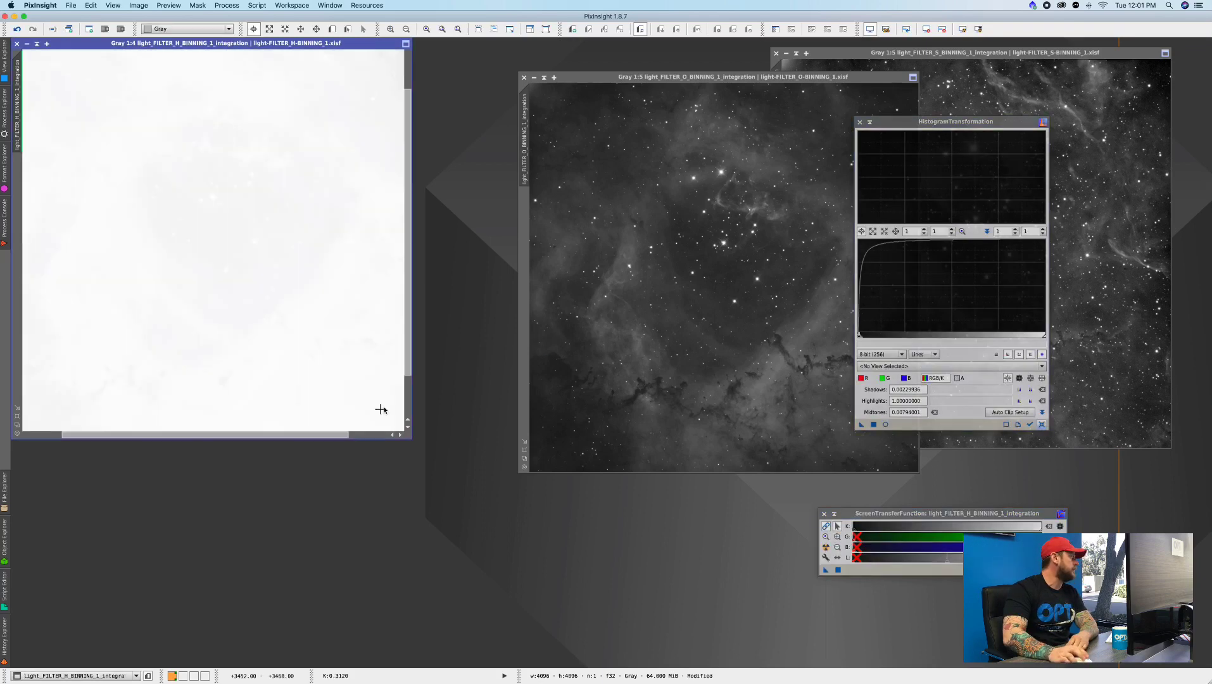
{"action": "left_click", "coordinate": [1040, 426]}
{"action": "key", "text": "super+z"}
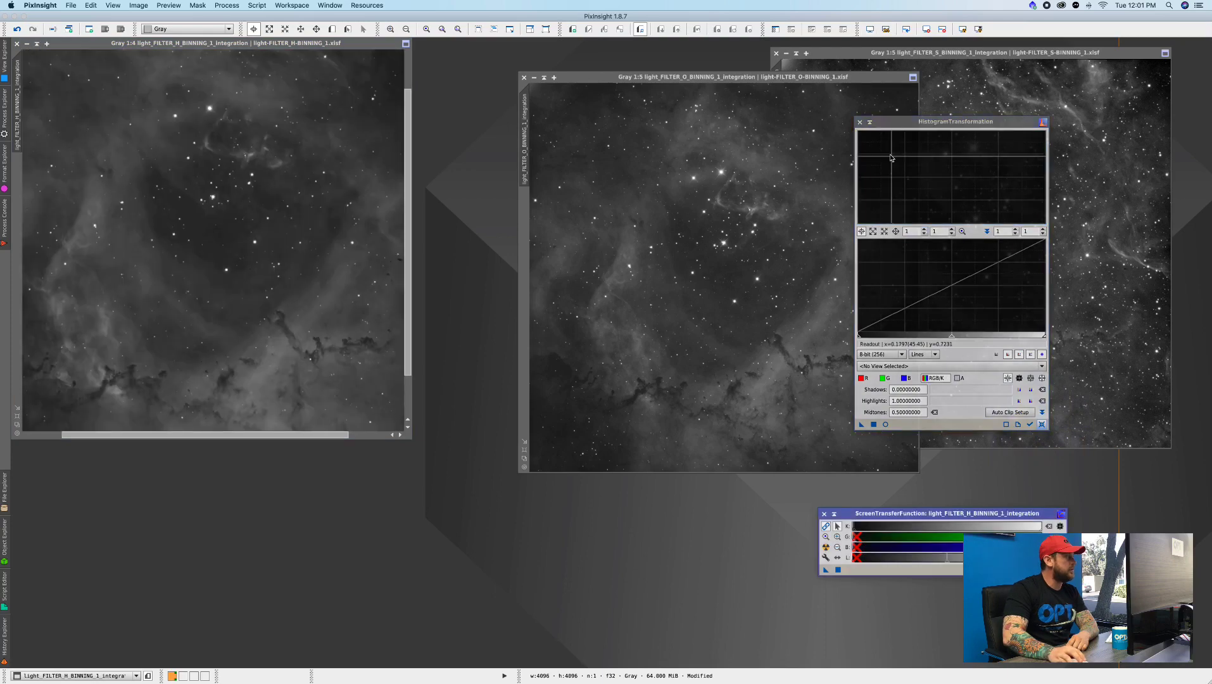
{"action": "left_click", "coordinate": [859, 121]}
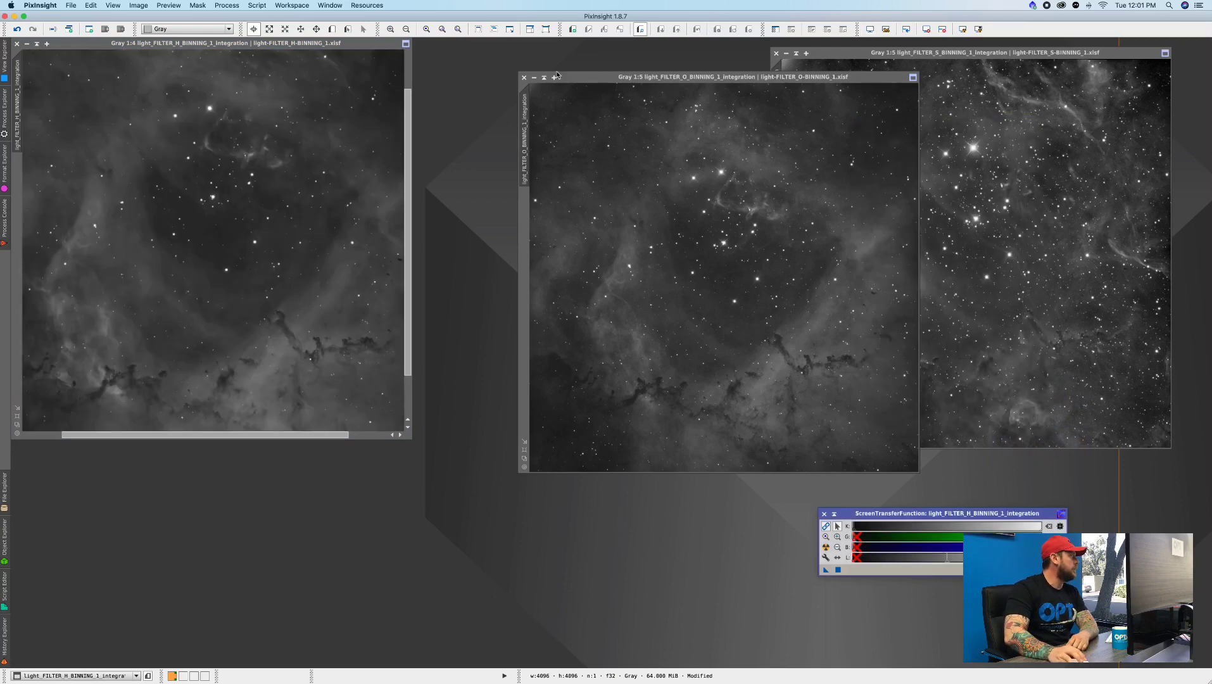
{"action": "left_click_drag", "start_coordinate": [557, 75], "coordinate": [298, 66]}
{"action": "left_click_drag", "start_coordinate": [924, 57], "coordinate": [632, 104]}
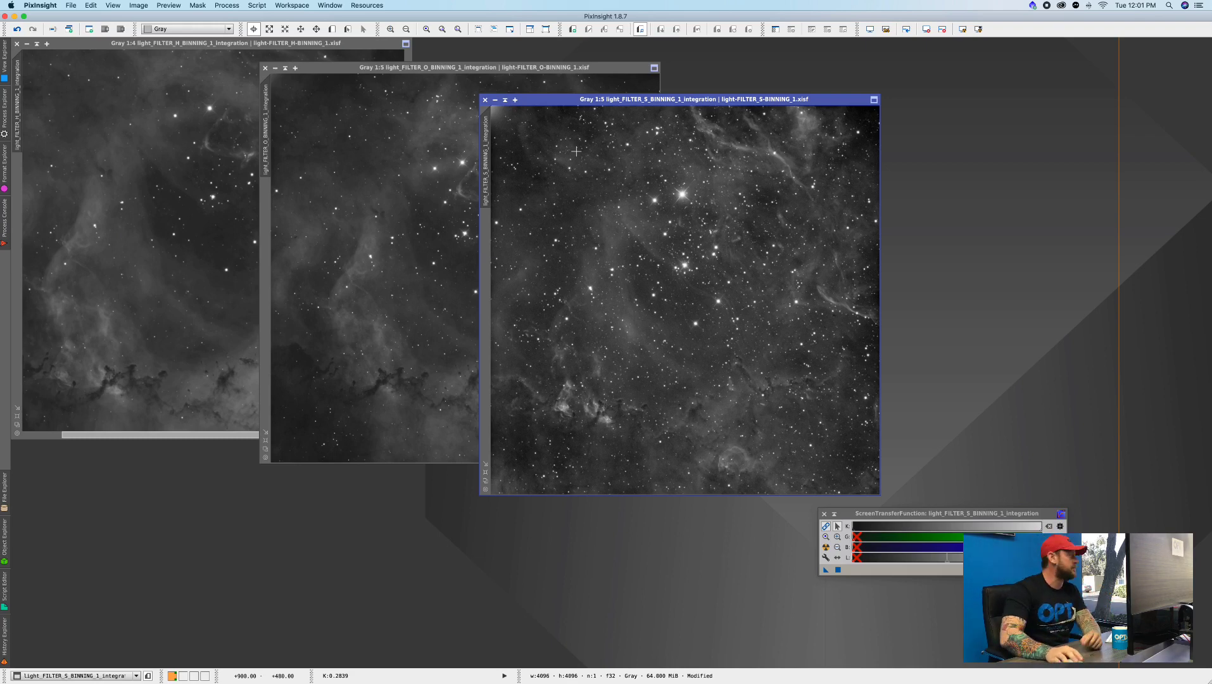
Shape a previewed CurvesTransformation curve for the H image: raised upper point, shadow point 0.14476→0.23421
{"action": "left_click", "coordinate": [3, 119]}
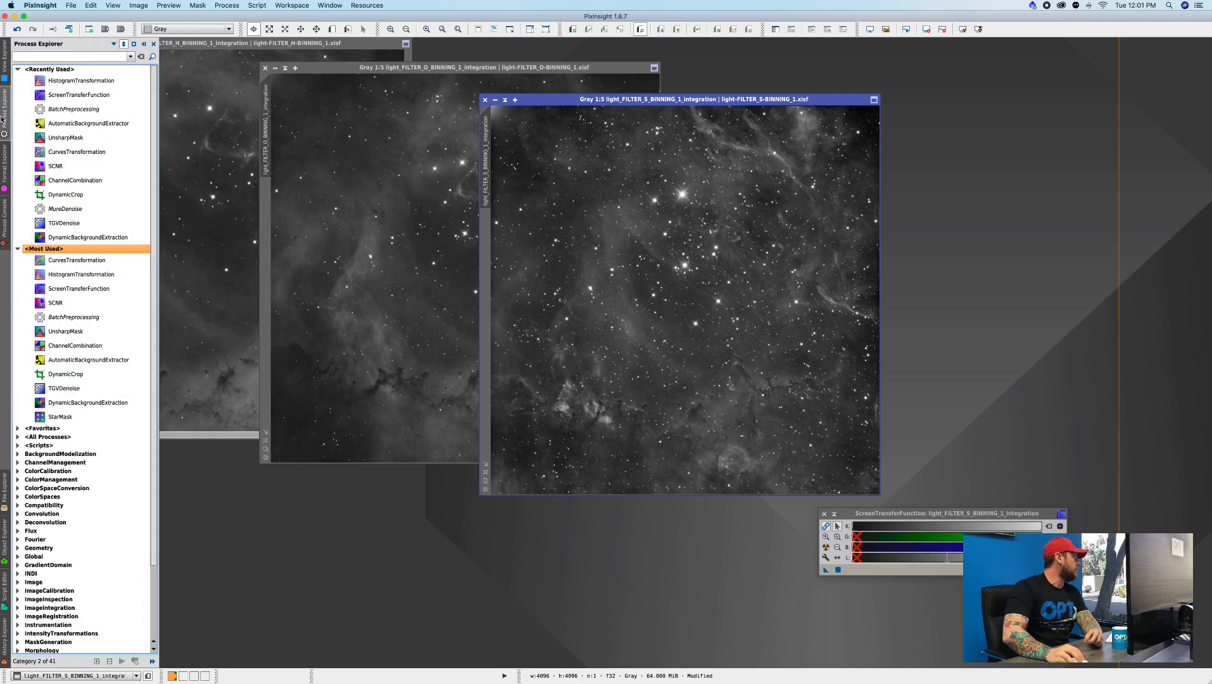
{"action": "double_click", "coordinate": [92, 259]}
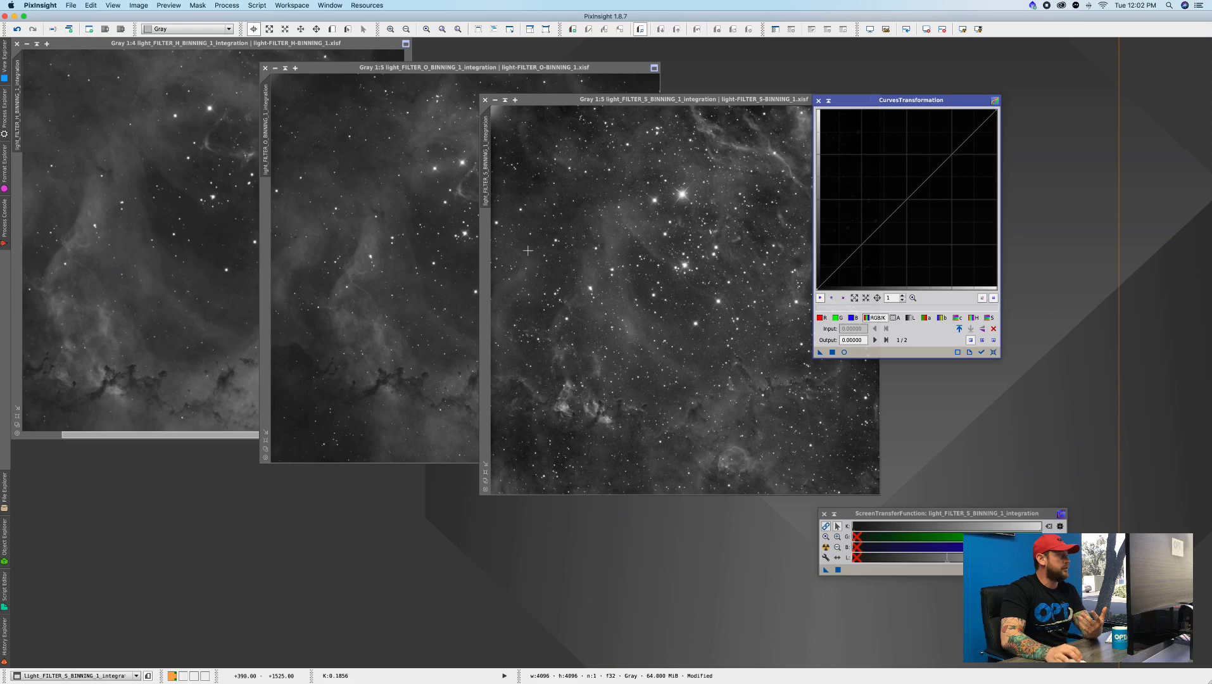
{"action": "left_click", "coordinate": [215, 60]}
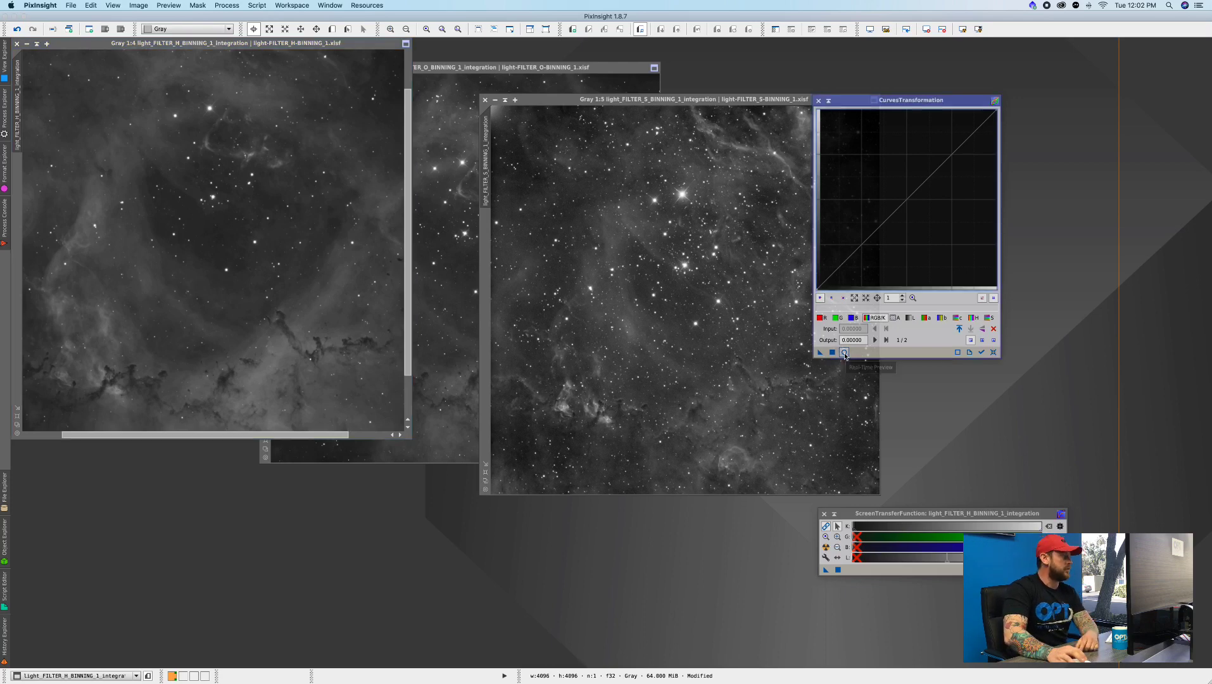
{"action": "left_click", "coordinate": [844, 353]}
{"action": "left_click_drag", "start_coordinate": [225, 47], "coordinate": [597, 118]}
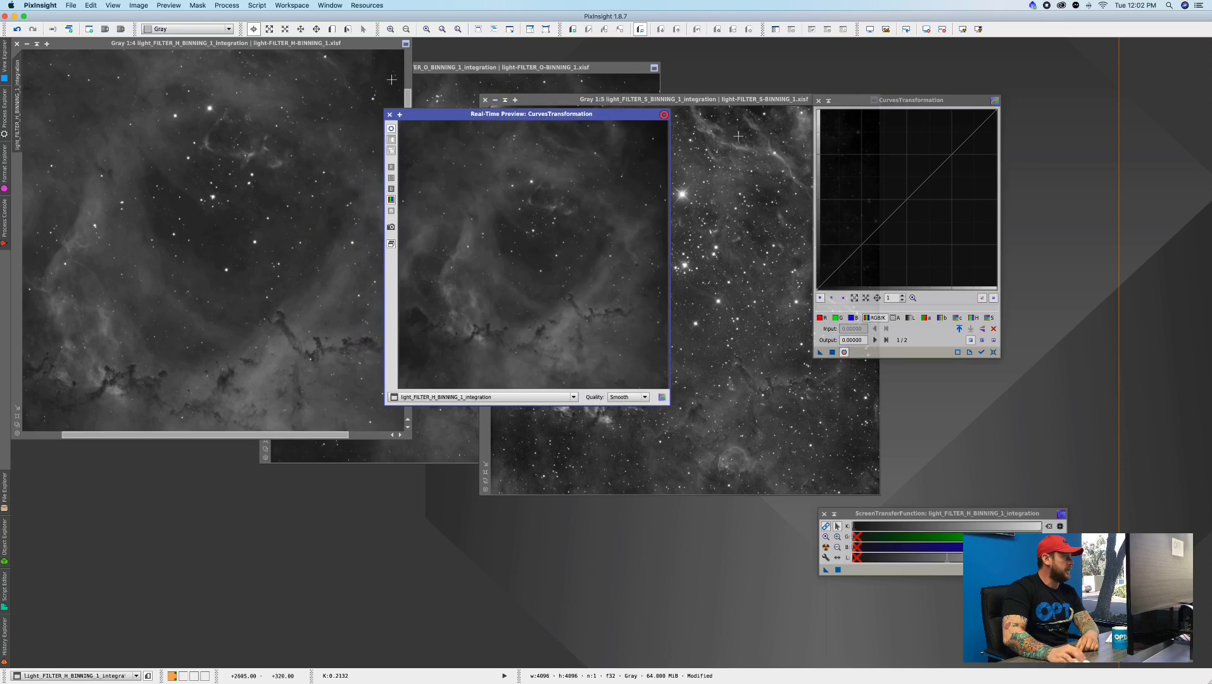
{"action": "left_click", "coordinate": [952, 154]}
{"action": "left_click_drag", "start_coordinate": [952, 154], "coordinate": [906, 124]}
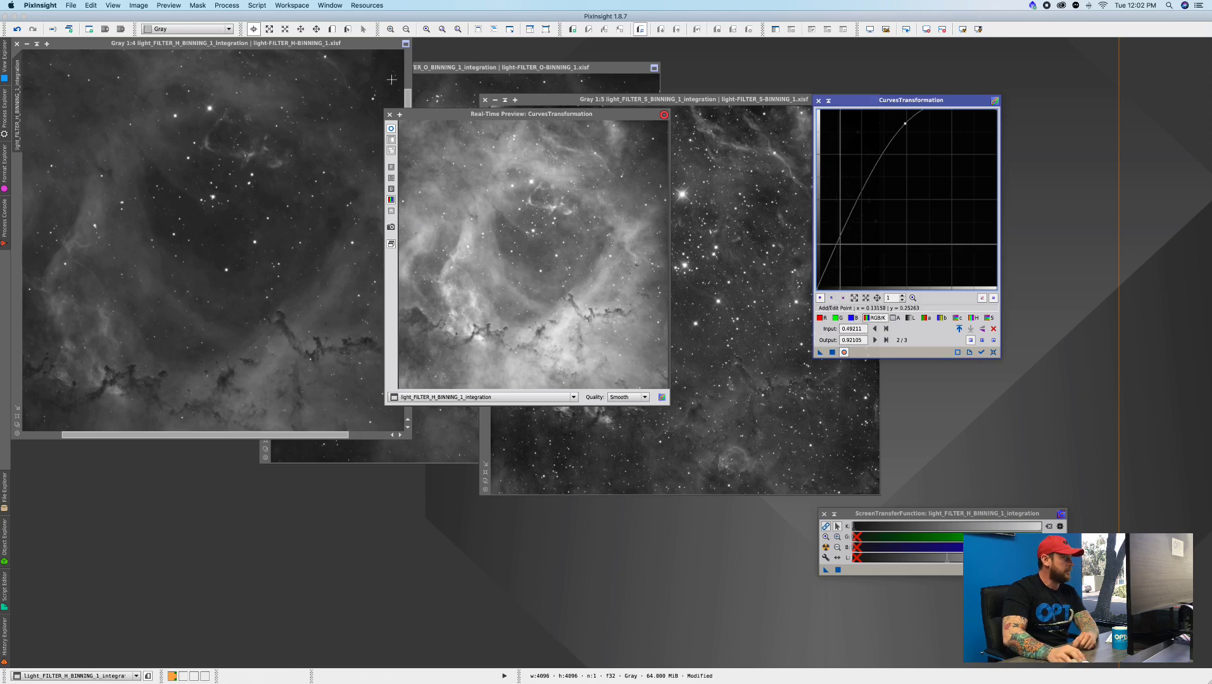
{"action": "left_click_drag", "start_coordinate": [836, 243], "coordinate": [842, 247]}
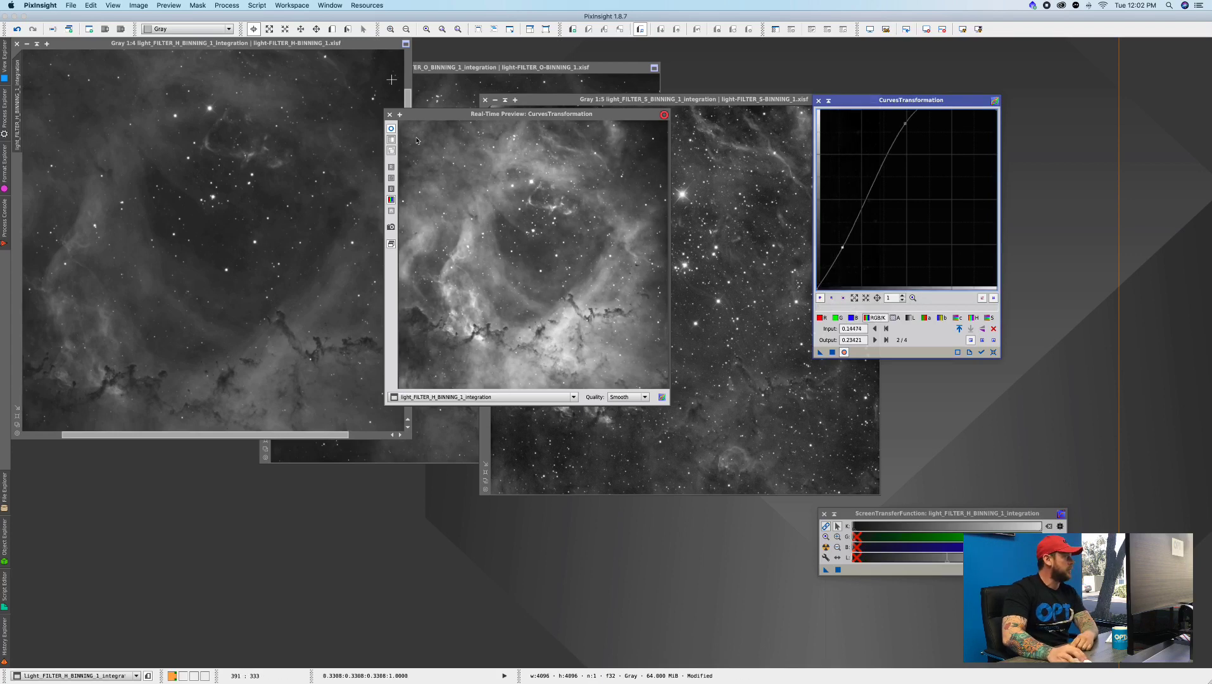
{"action": "left_click", "coordinate": [390, 115]}
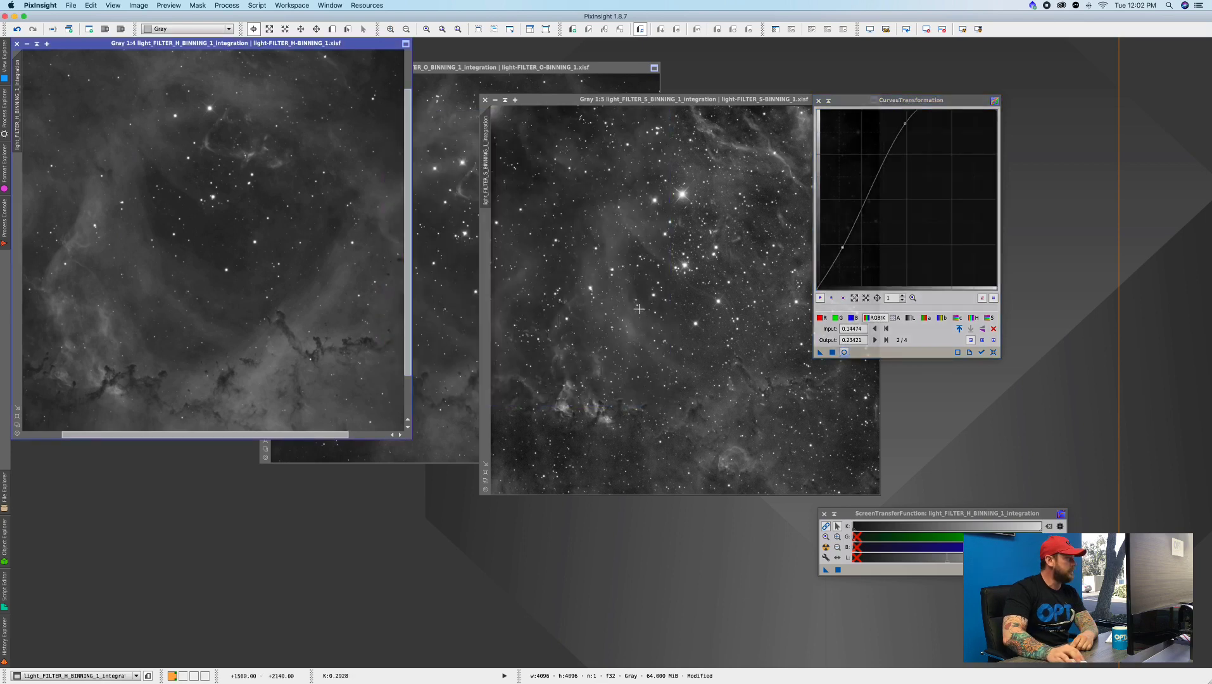
Apply the curve to the H image, compare before/after with undo and redo, then bring O forward
{"action": "left_click_drag", "start_coordinate": [820, 352], "coordinate": [309, 262]}
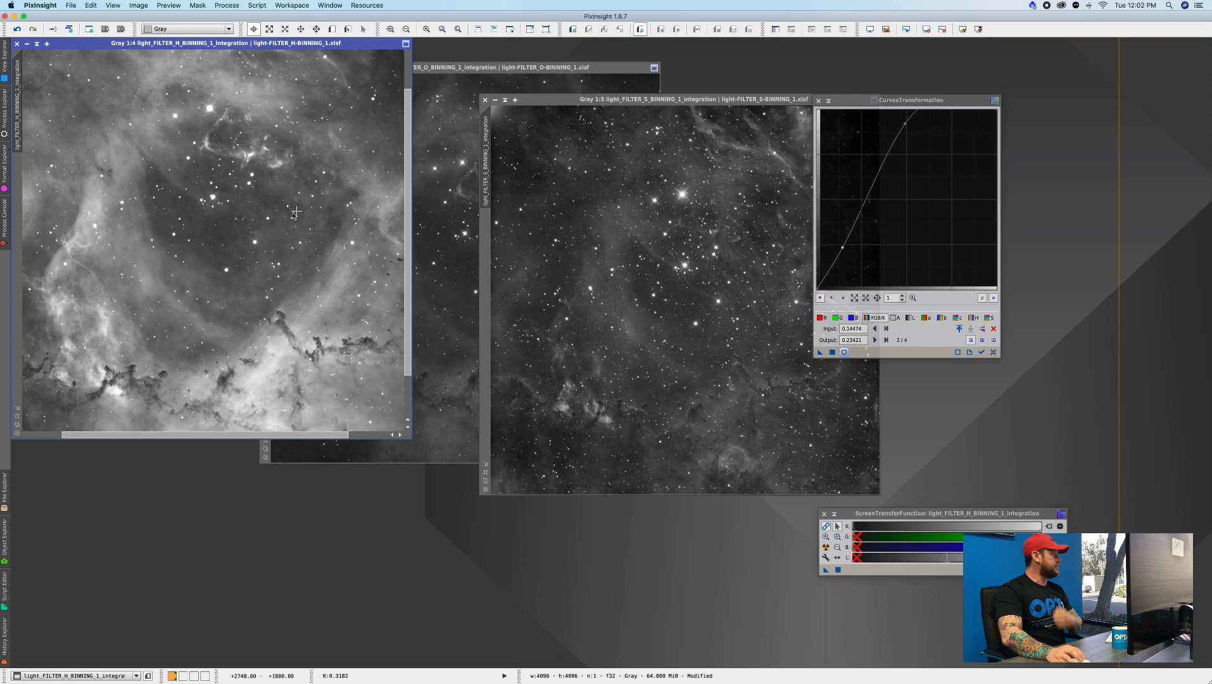
{"action": "scroll", "coordinate": [292, 216], "scroll_direction": "down", "scroll_amount": 1}
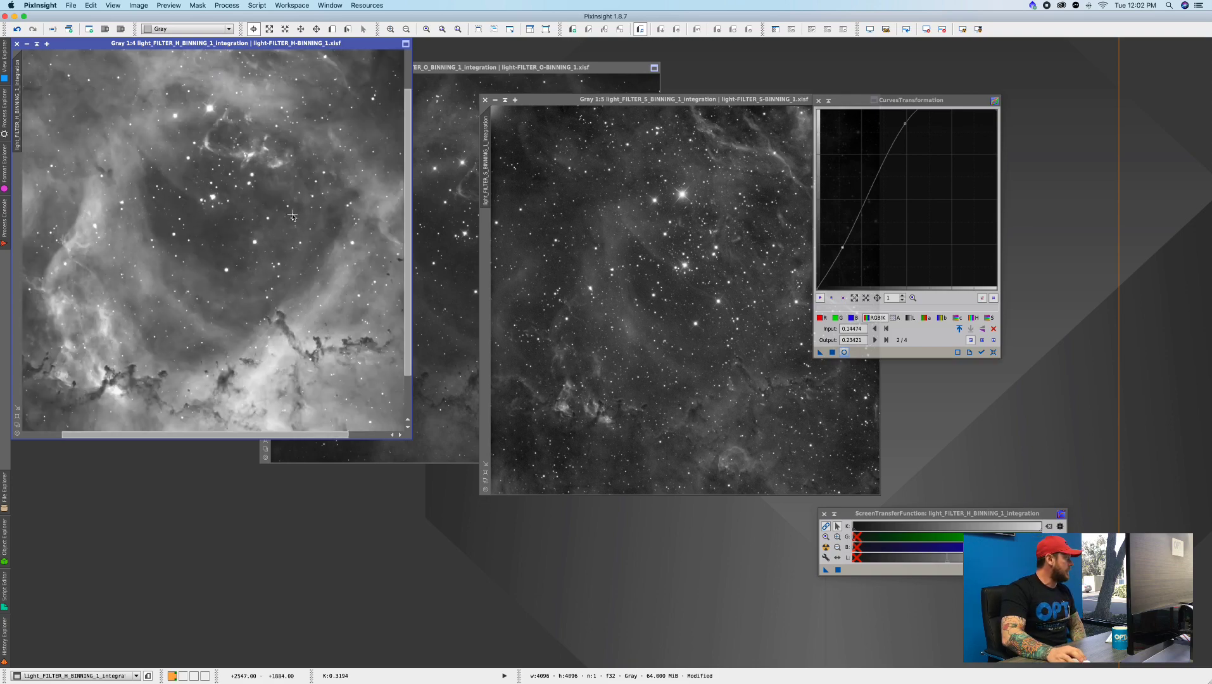
{"action": "scroll", "coordinate": [292, 215], "scroll_direction": "down", "scroll_amount": 1}
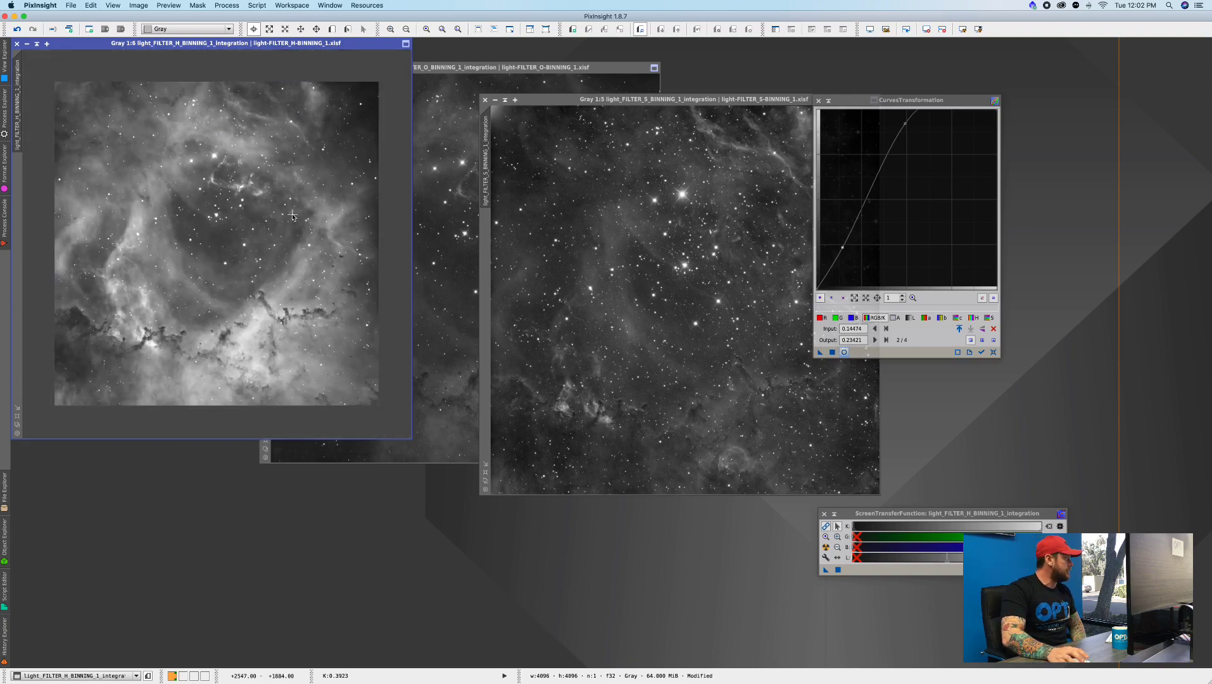
{"action": "left_click", "coordinate": [17, 31]}
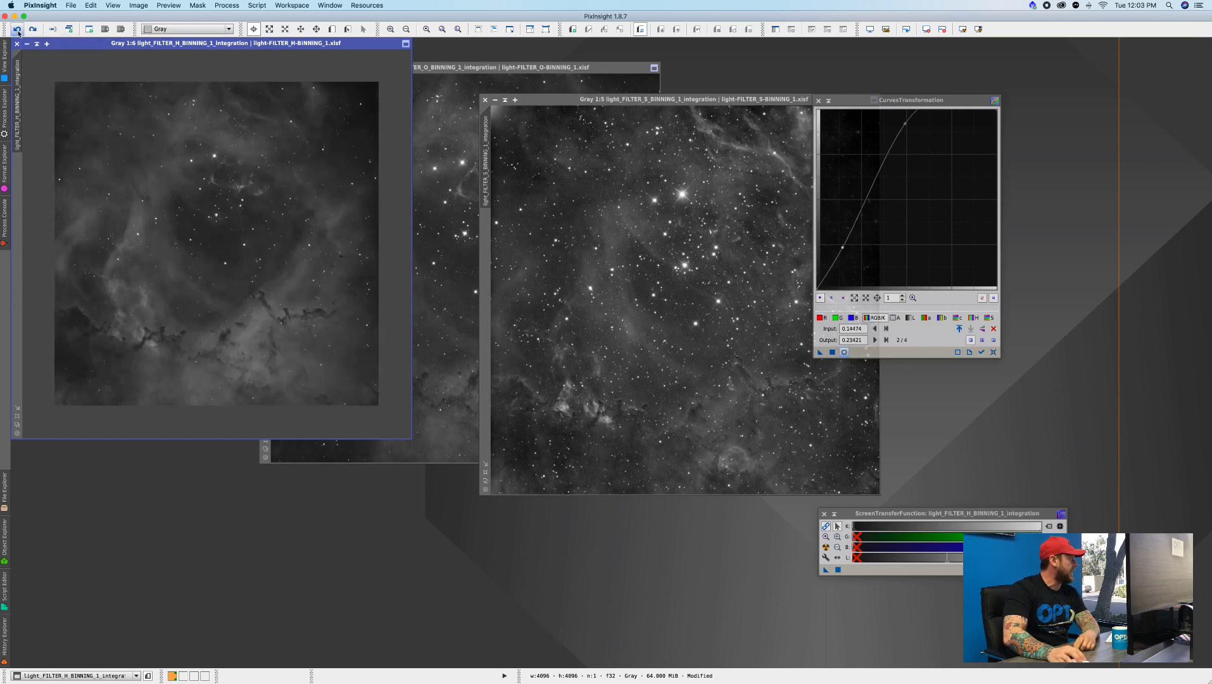
{"action": "left_click", "coordinate": [31, 30]}
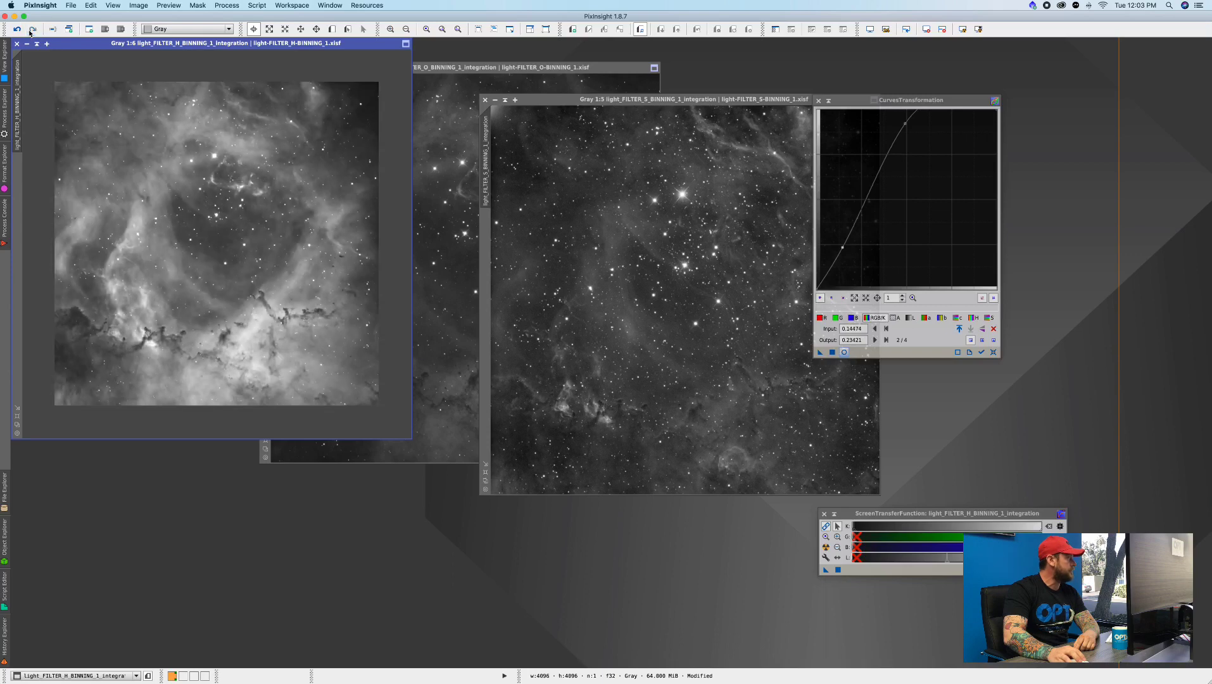
{"action": "left_click", "coordinate": [457, 252]}
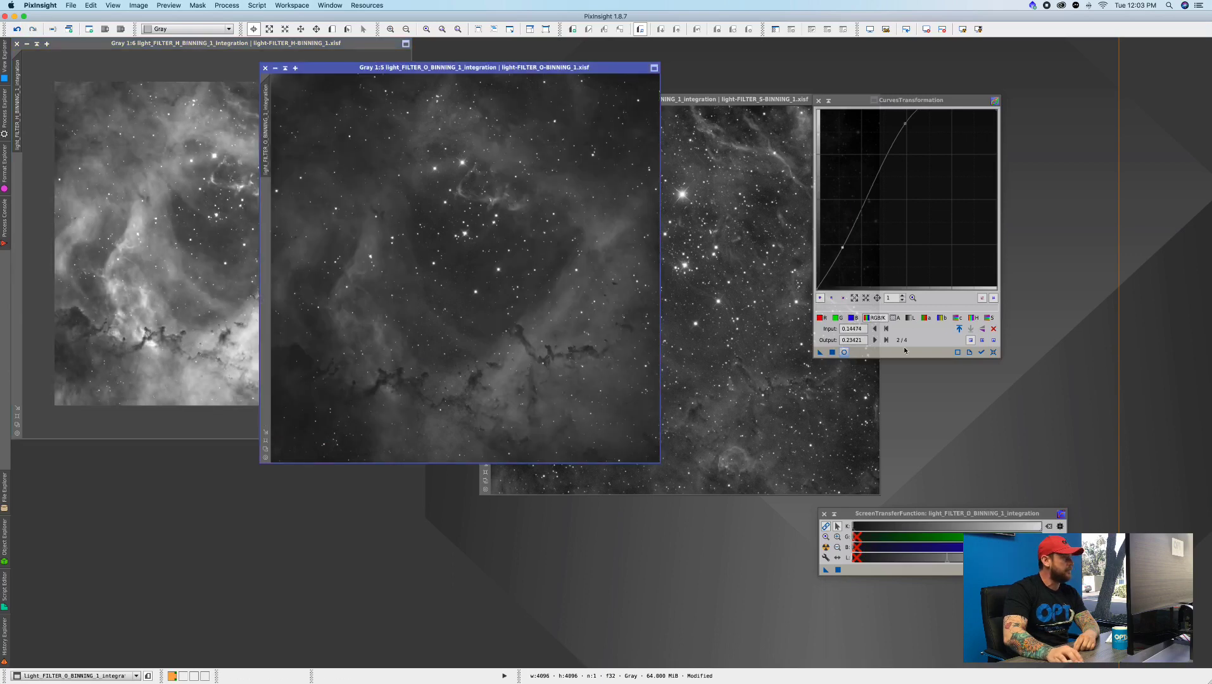
Reset the curve, shape a previewed O-image curve (upper point 0.57→0.93), and apply it
{"action": "left_click", "coordinate": [993, 352]}
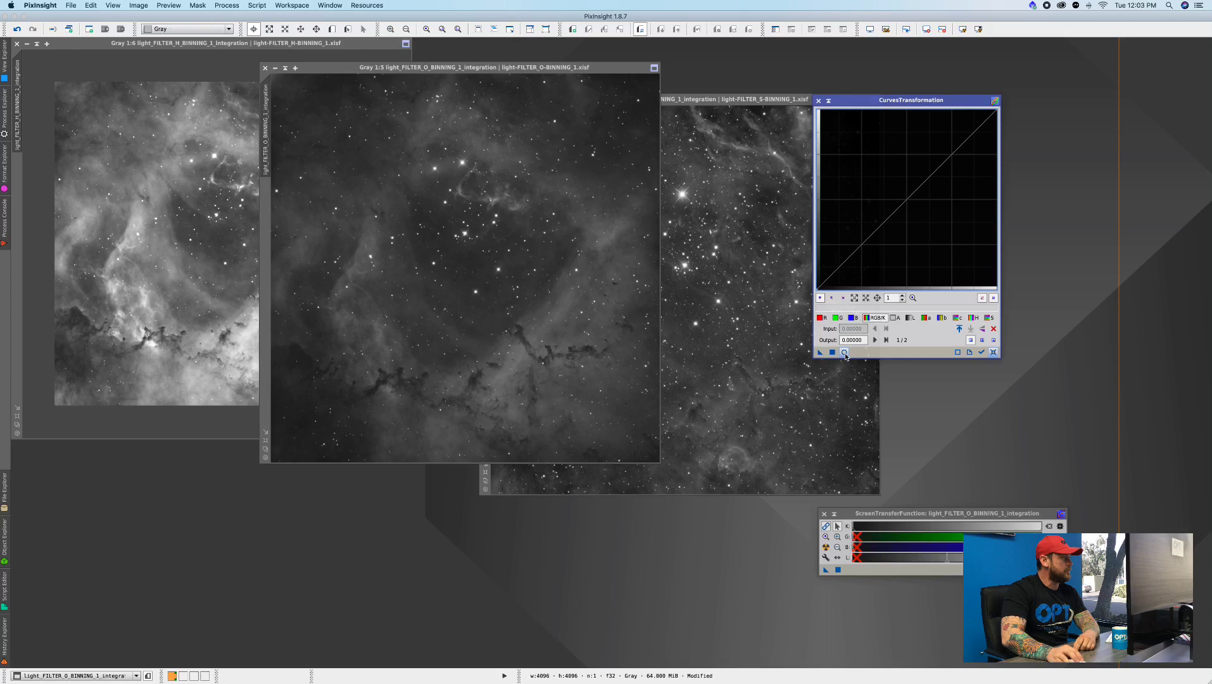
{"action": "left_click", "coordinate": [562, 308]}
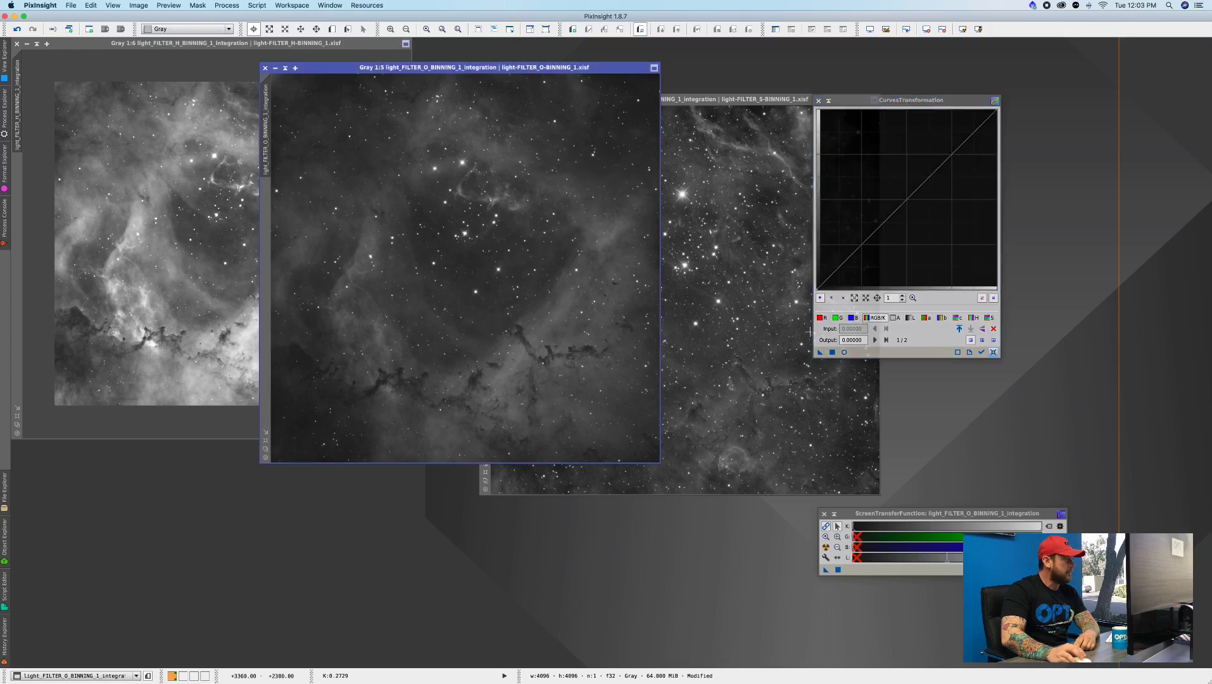
{"action": "left_click", "coordinate": [844, 352]}
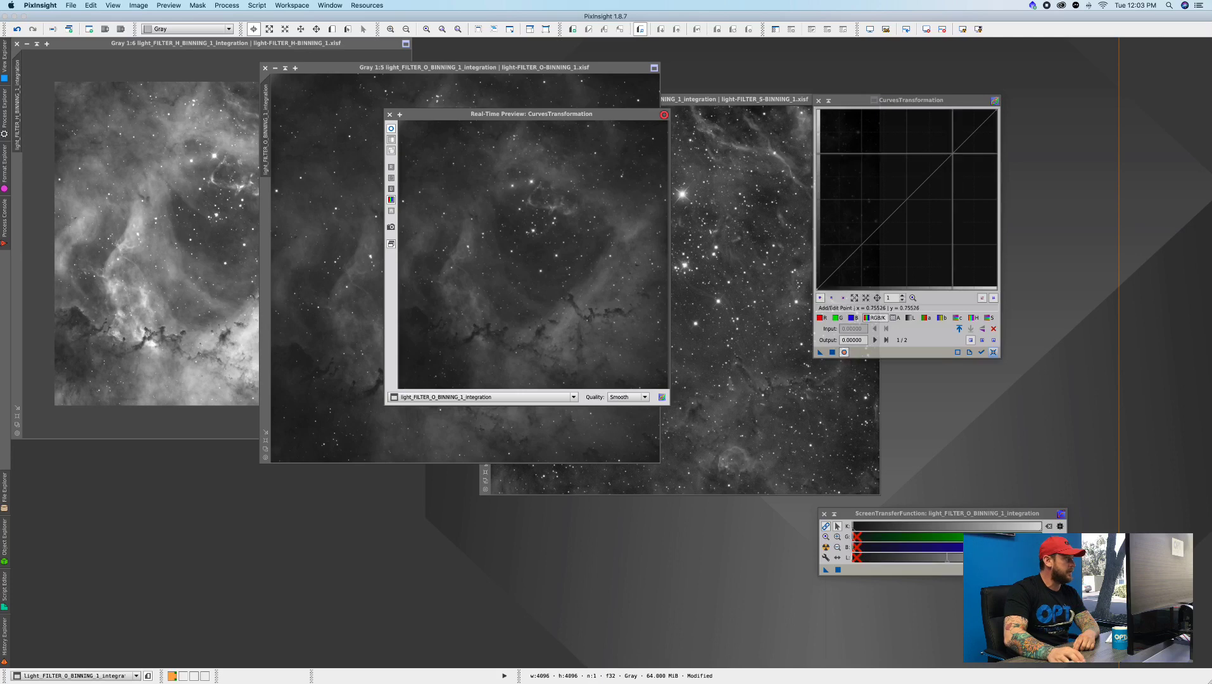
{"action": "left_click_drag", "start_coordinate": [953, 153], "coordinate": [921, 126]}
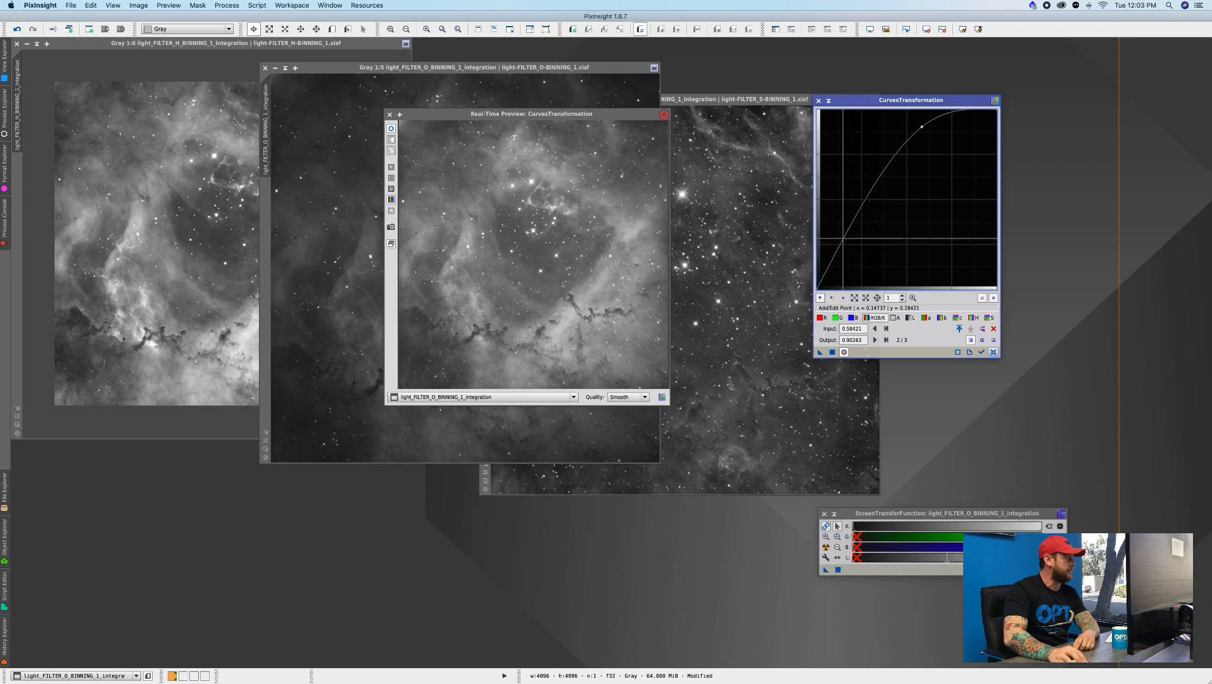
{"action": "left_click", "coordinate": [848, 244]}
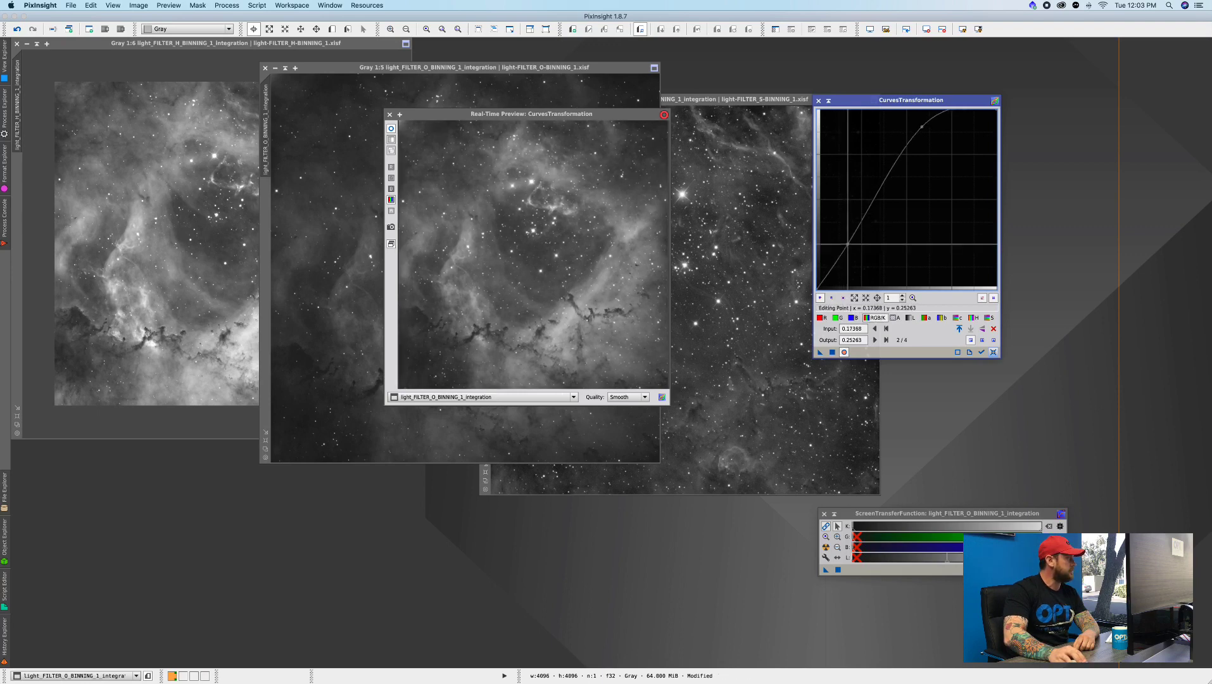
{"action": "left_click_drag", "start_coordinate": [847, 244], "coordinate": [849, 245]}
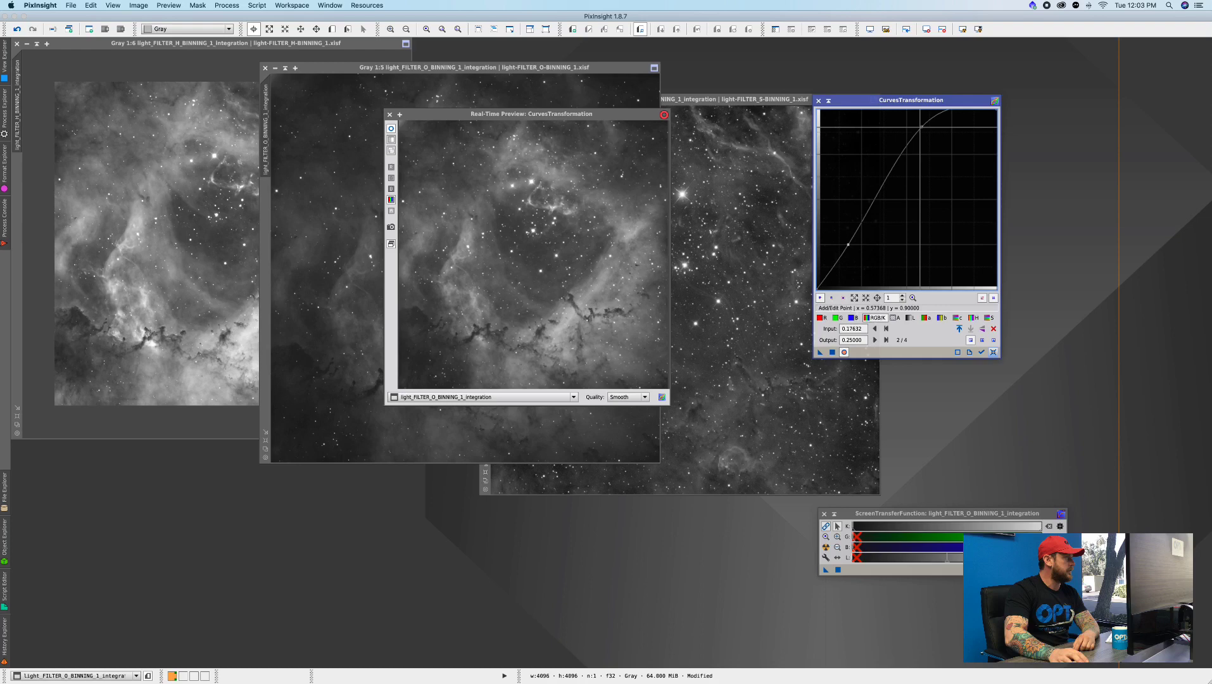
{"action": "left_click_drag", "start_coordinate": [920, 127], "coordinate": [920, 123]}
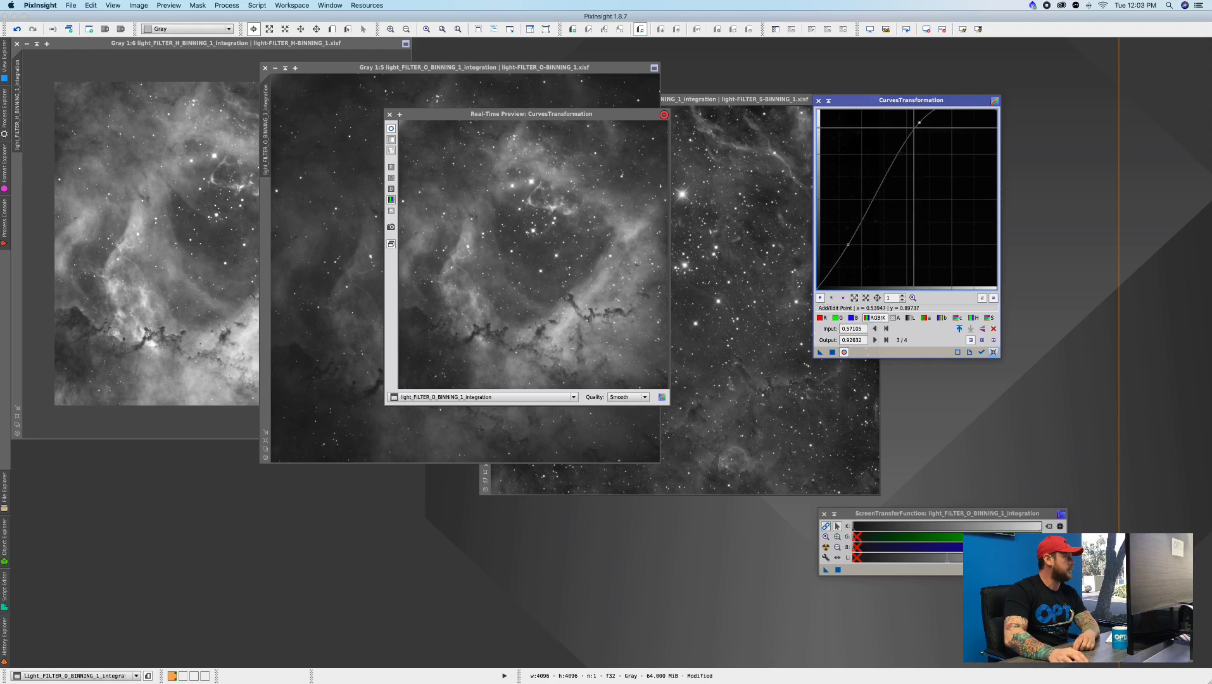
{"action": "left_click", "coordinate": [390, 115]}
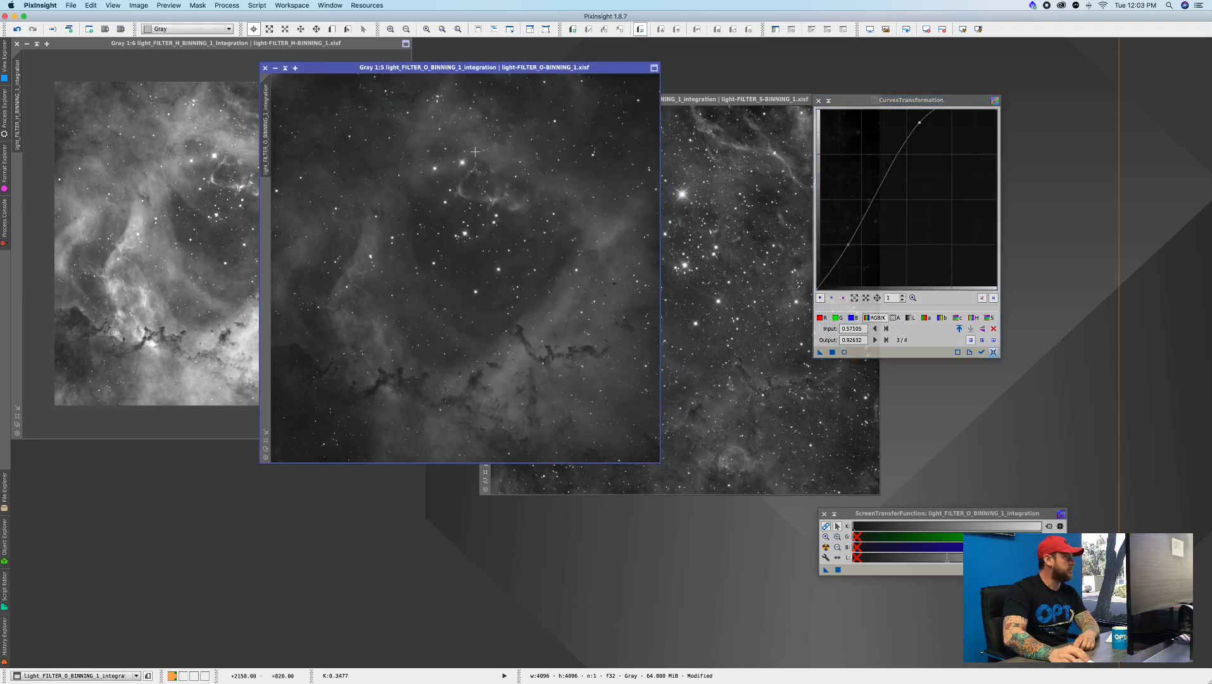
{"action": "left_click_drag", "start_coordinate": [819, 352], "coordinate": [440, 282]}
Reset the curve and apply a previewed S-curve to the S image, shadow point 0.02460→0.03202
{"action": "left_click", "coordinate": [744, 100]}
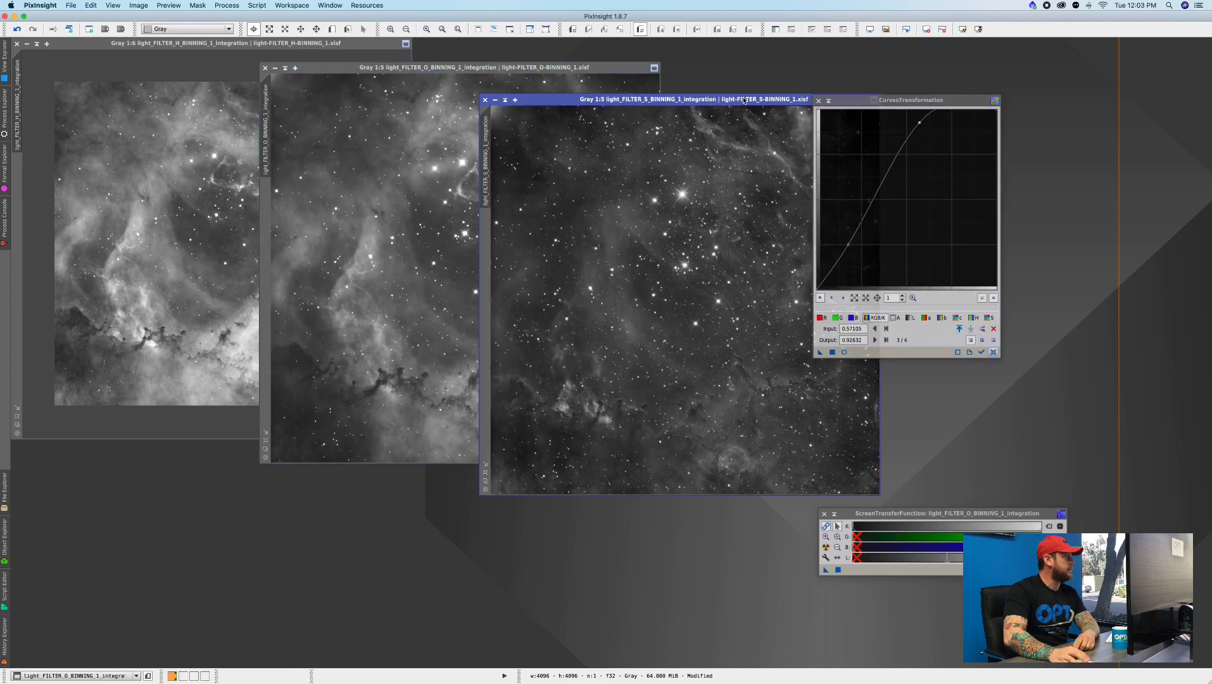
{"action": "left_click", "coordinate": [993, 351]}
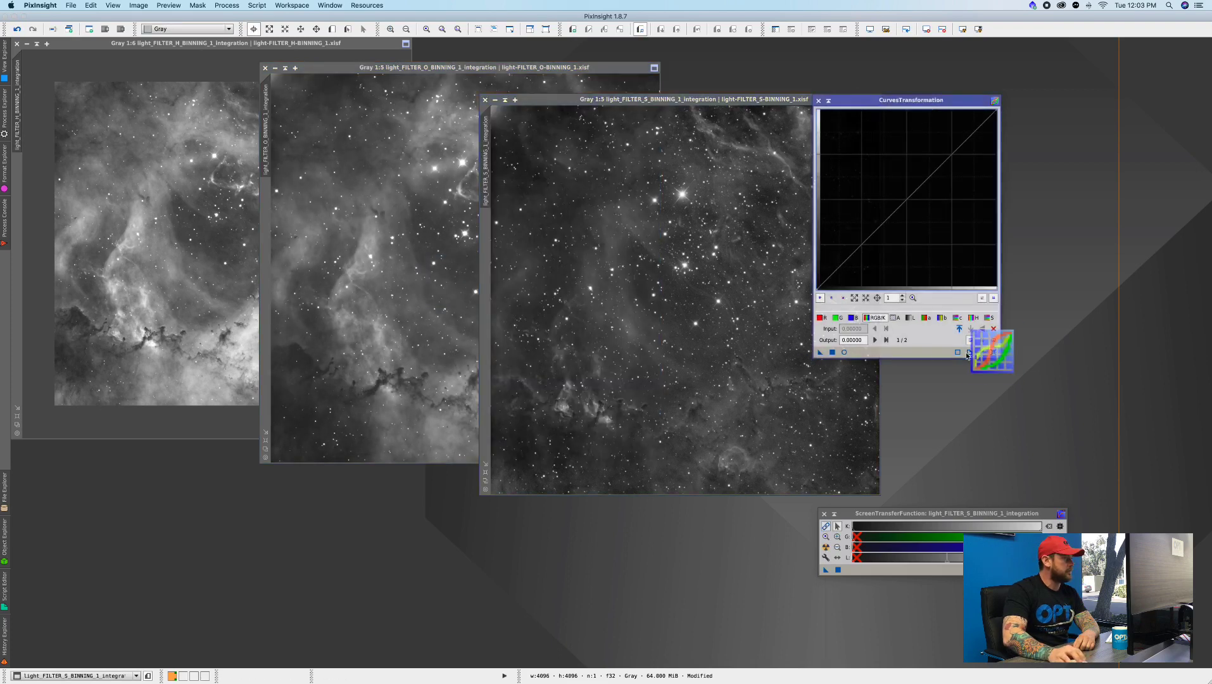
{"action": "left_click", "coordinate": [843, 351]}
{"action": "left_click", "coordinate": [949, 150]}
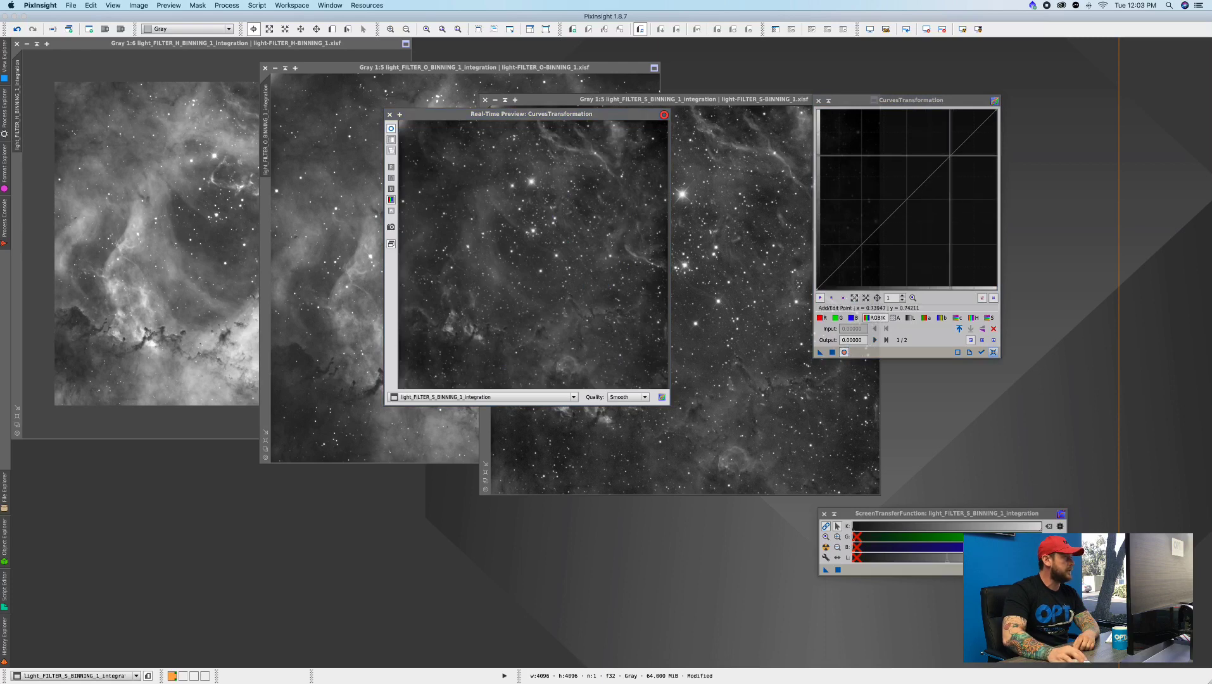
{"action": "left_click_drag", "start_coordinate": [949, 149], "coordinate": [934, 129]}
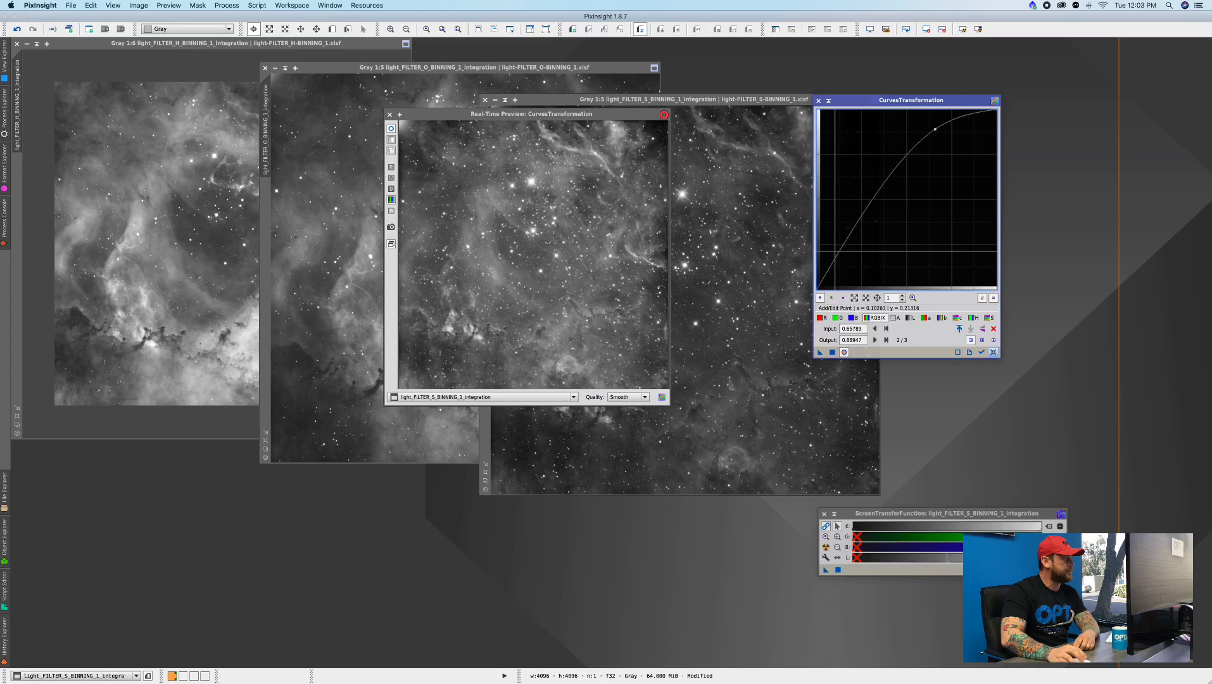
{"action": "left_click_drag", "start_coordinate": [845, 239], "coordinate": [846, 243]}
{"action": "scroll", "coordinate": [849, 245], "scroll_direction": "up", "scroll_amount": 5}
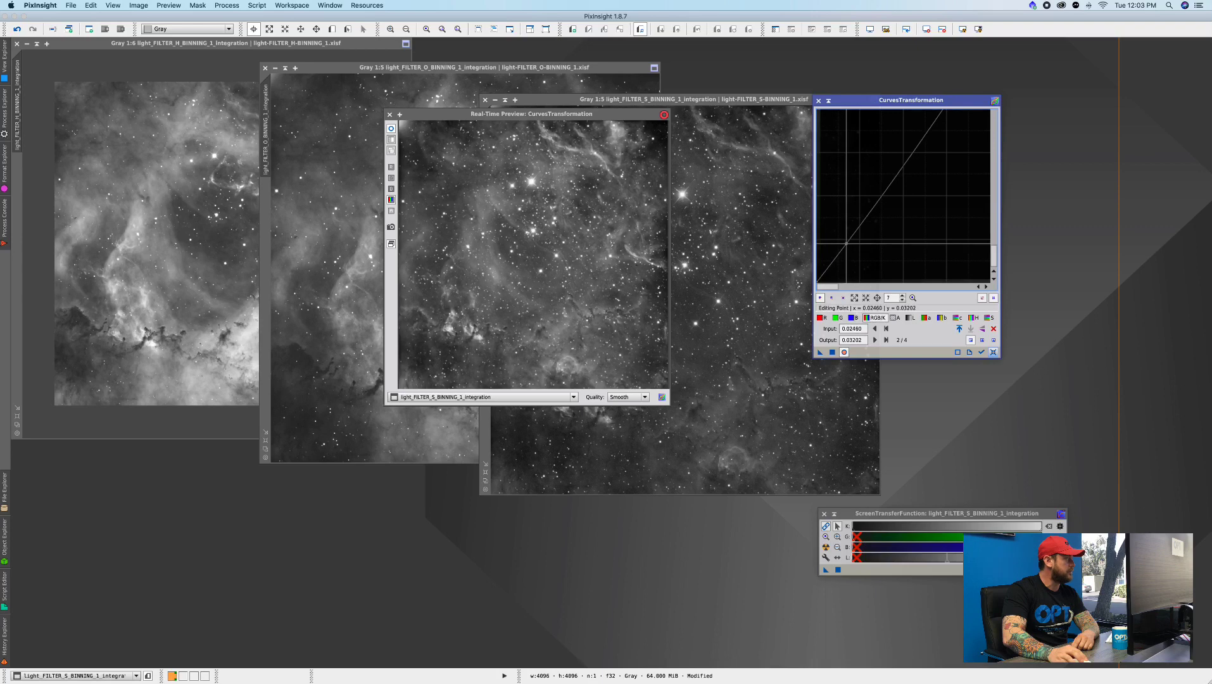
{"action": "scroll", "coordinate": [845, 243], "scroll_direction": "up", "scroll_amount": 4}
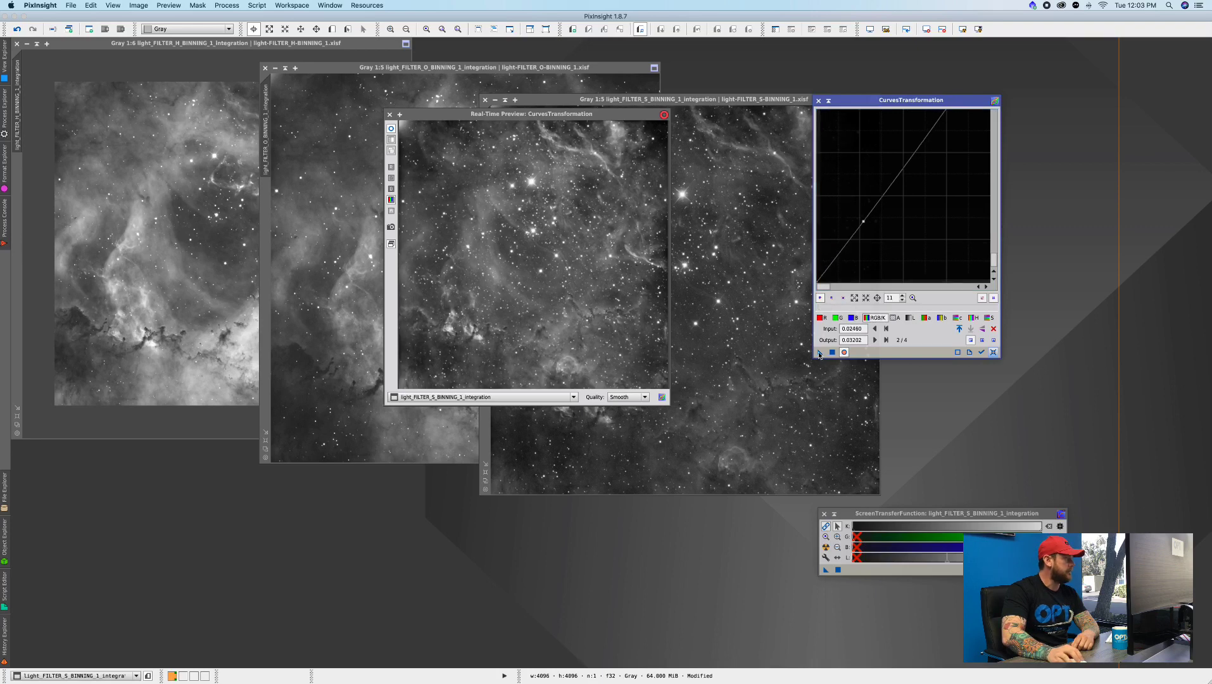
{"action": "left_click_drag", "start_coordinate": [820, 352], "coordinate": [724, 249]}
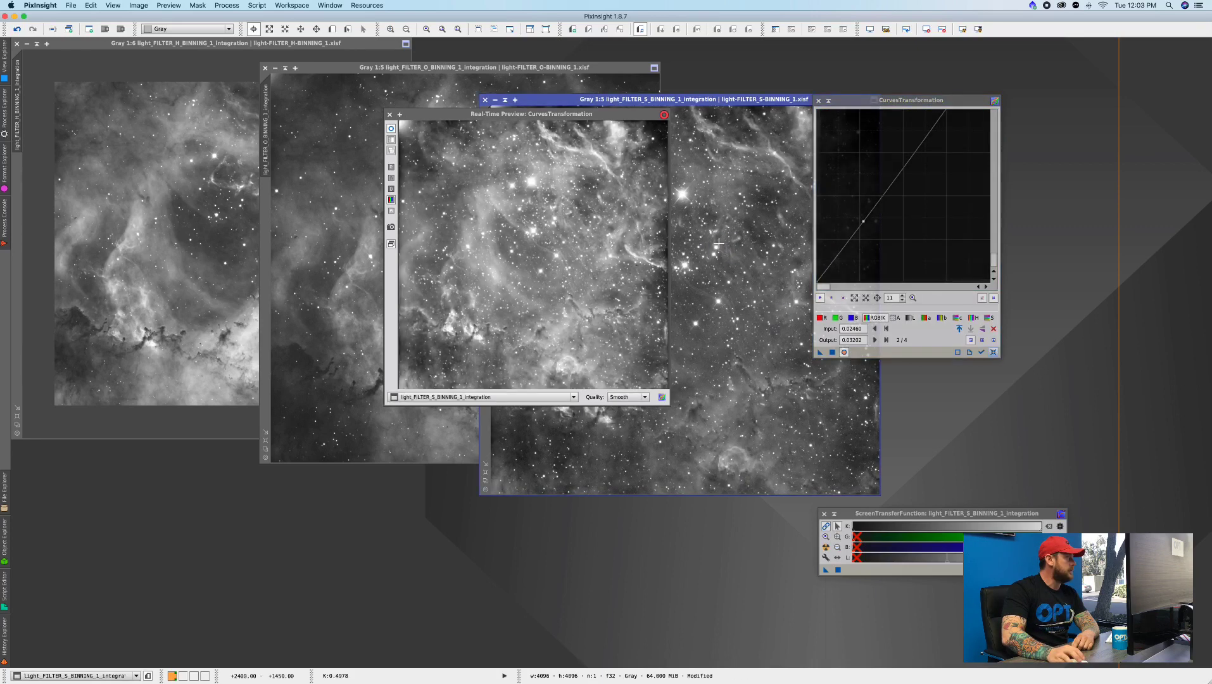
{"action": "left_click", "coordinate": [389, 115]}
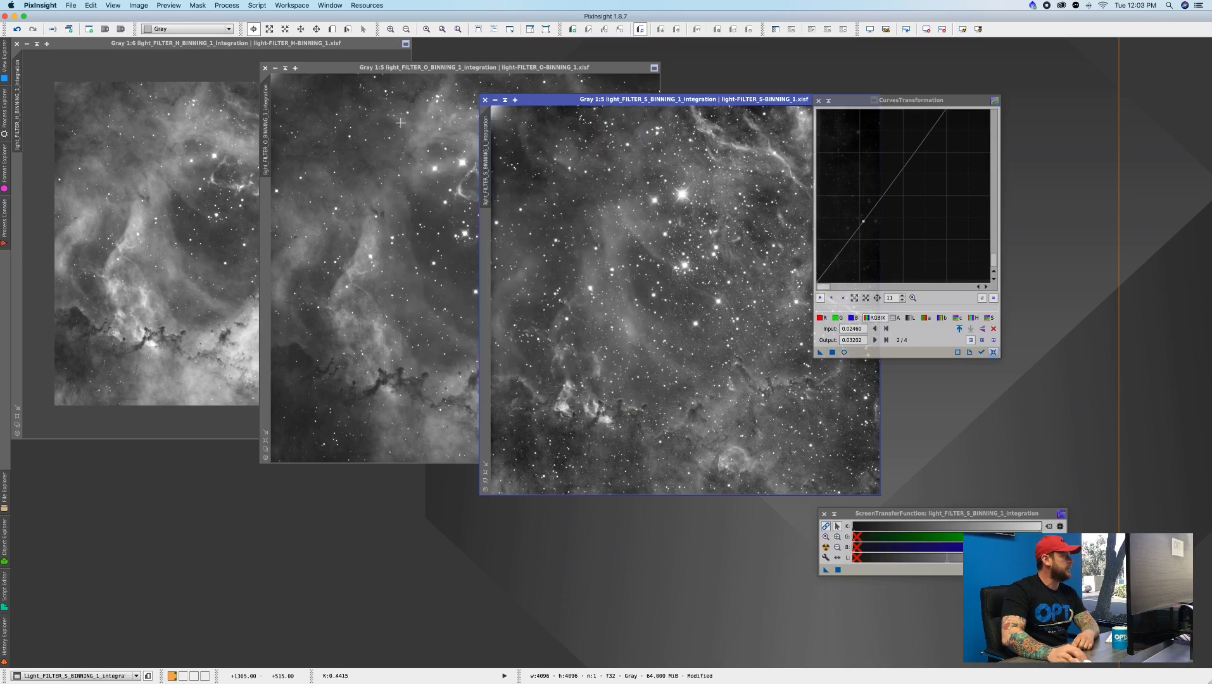
Move the S window left, close CurvesTransformation, and open Process > ChannelManagement > ChannelCombination
{"action": "left_click_drag", "start_coordinate": [552, 105], "coordinate": [255, 167]}
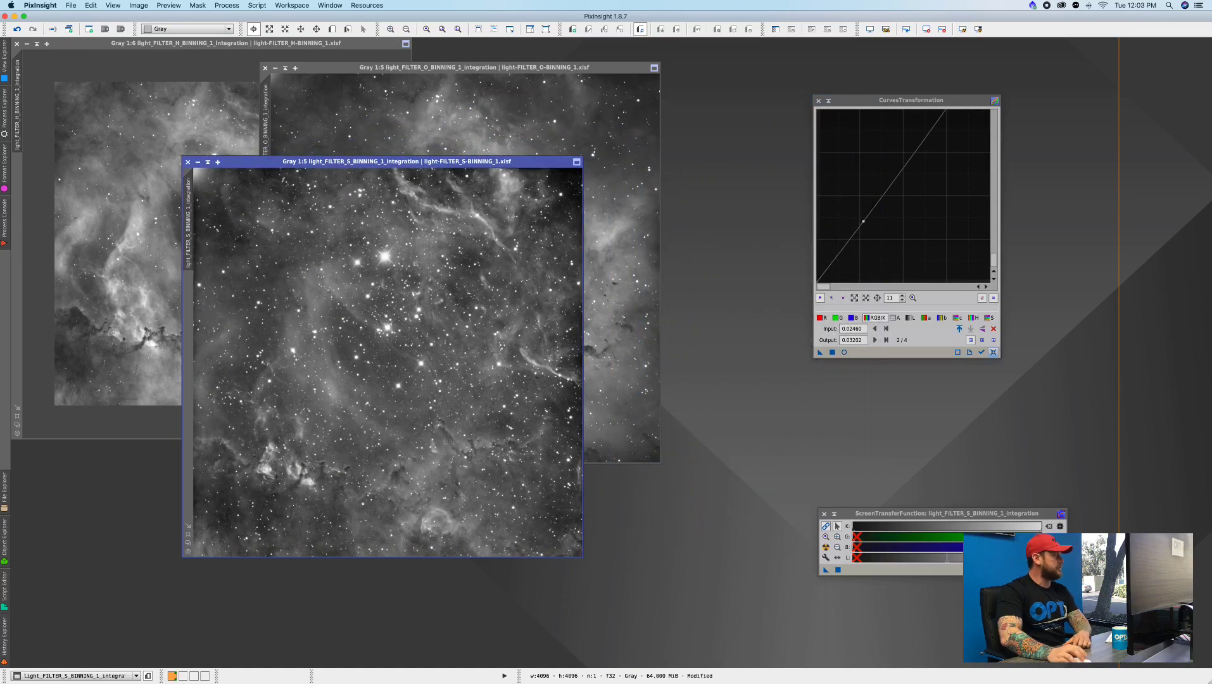
{"action": "left_click", "coordinate": [818, 101]}
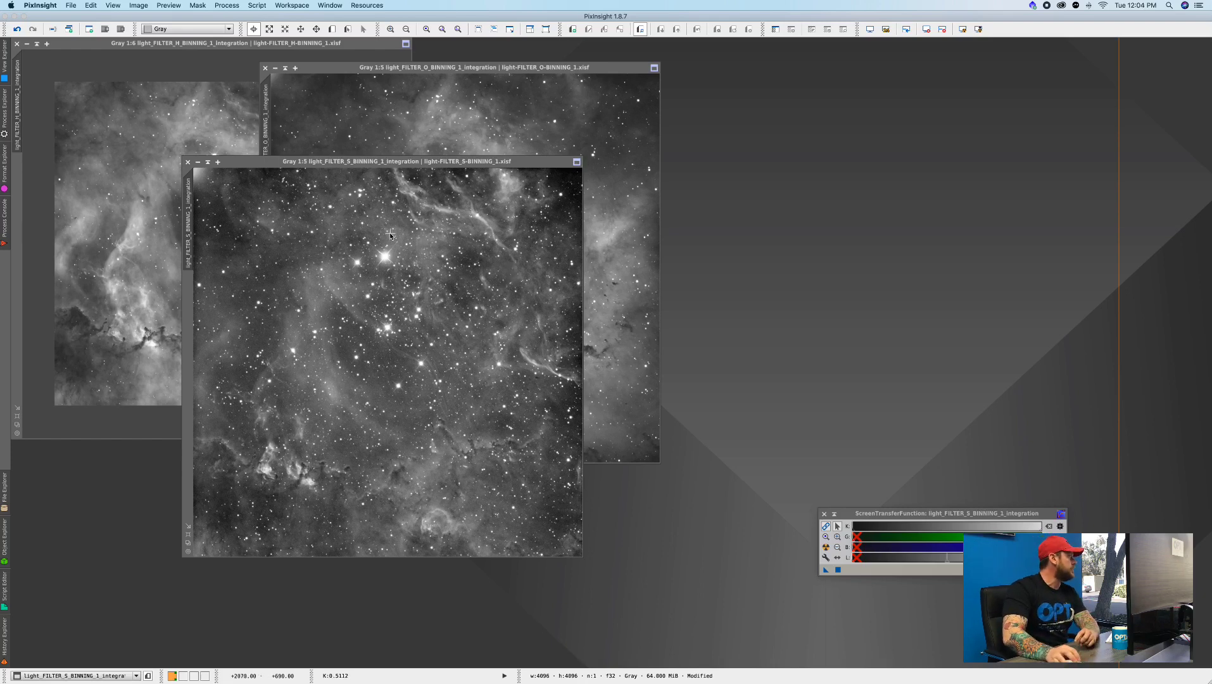
{"action": "left_click", "coordinate": [234, 8]}
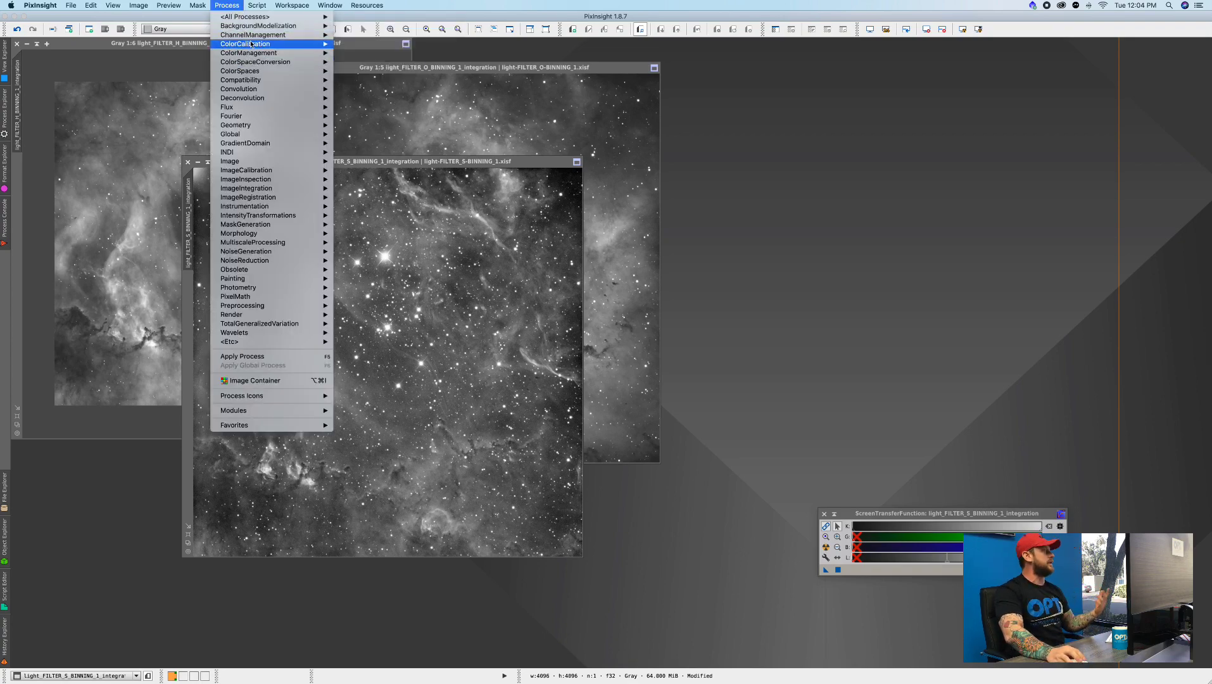
{"action": "mouse_move", "coordinate": [260, 45]}
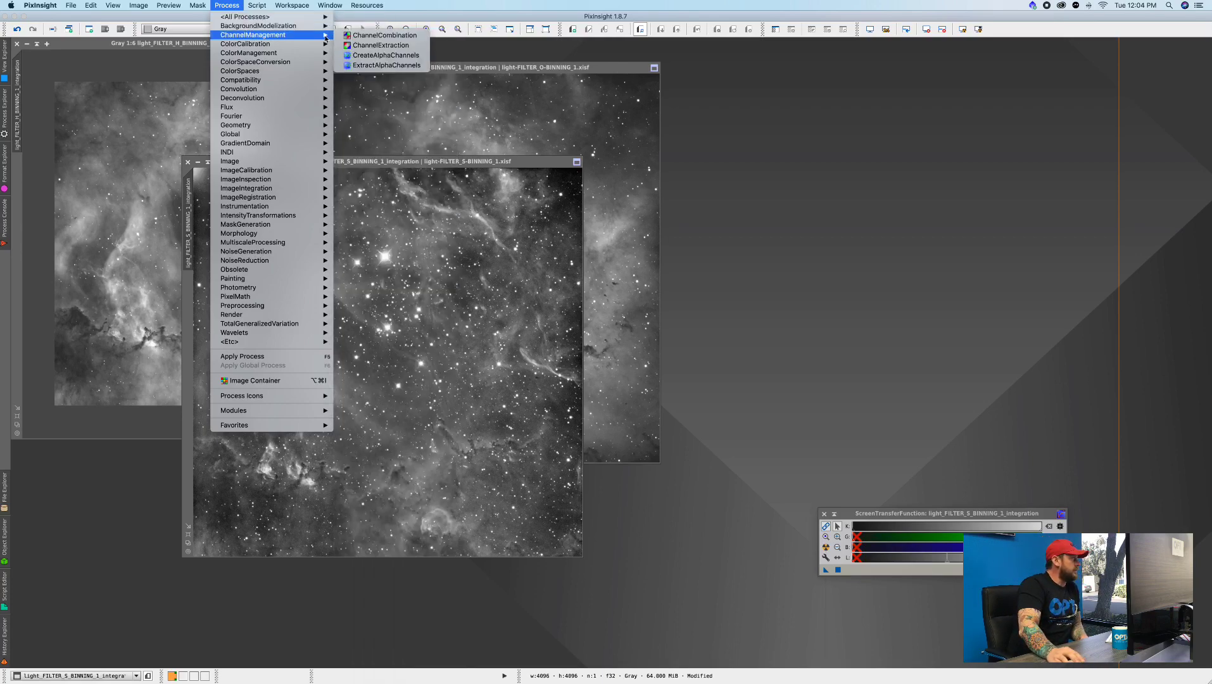
{"action": "left_click", "coordinate": [383, 35]}
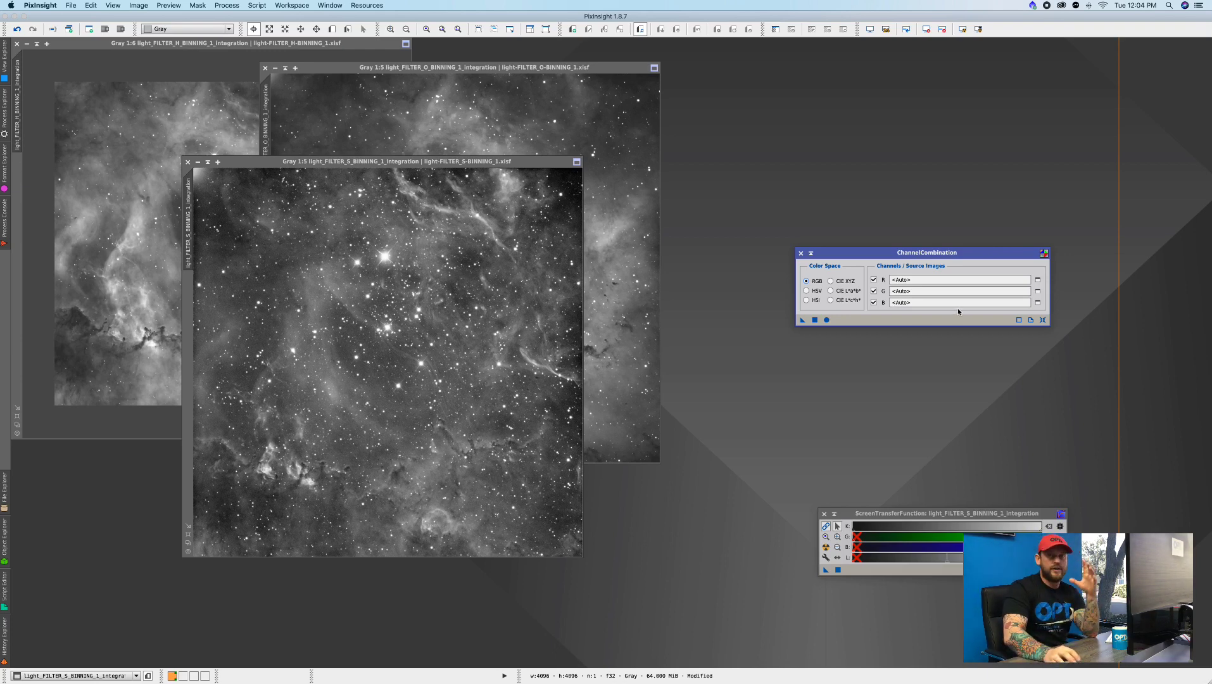
In ChannelCombination, assign the S image to red and the H image to green
{"action": "left_click", "coordinate": [1036, 280]}
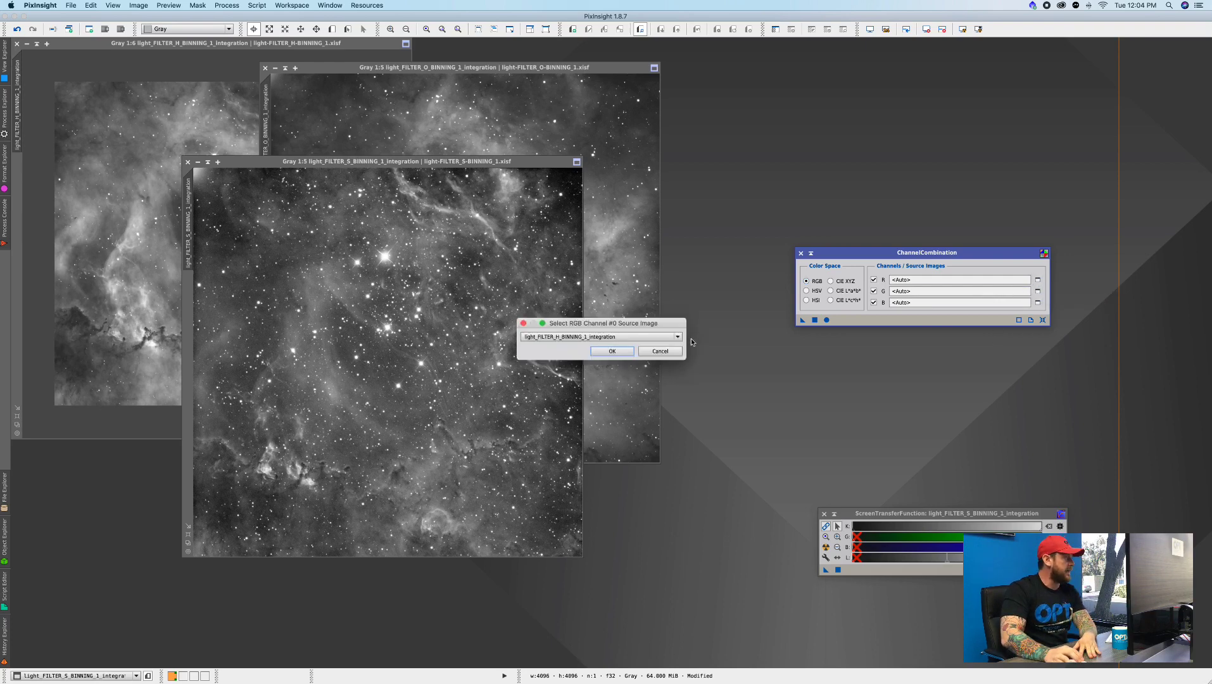
{"action": "left_click", "coordinate": [675, 337]}
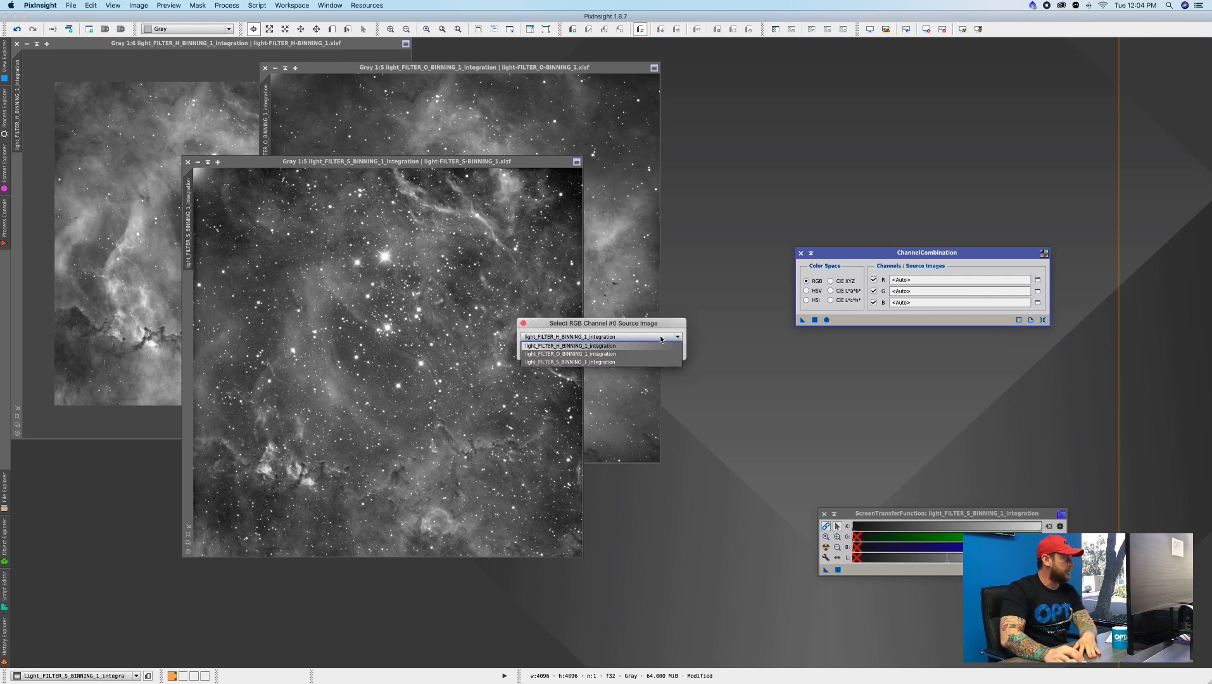
{"action": "left_click", "coordinate": [627, 362]}
{"action": "left_click", "coordinate": [612, 351]}
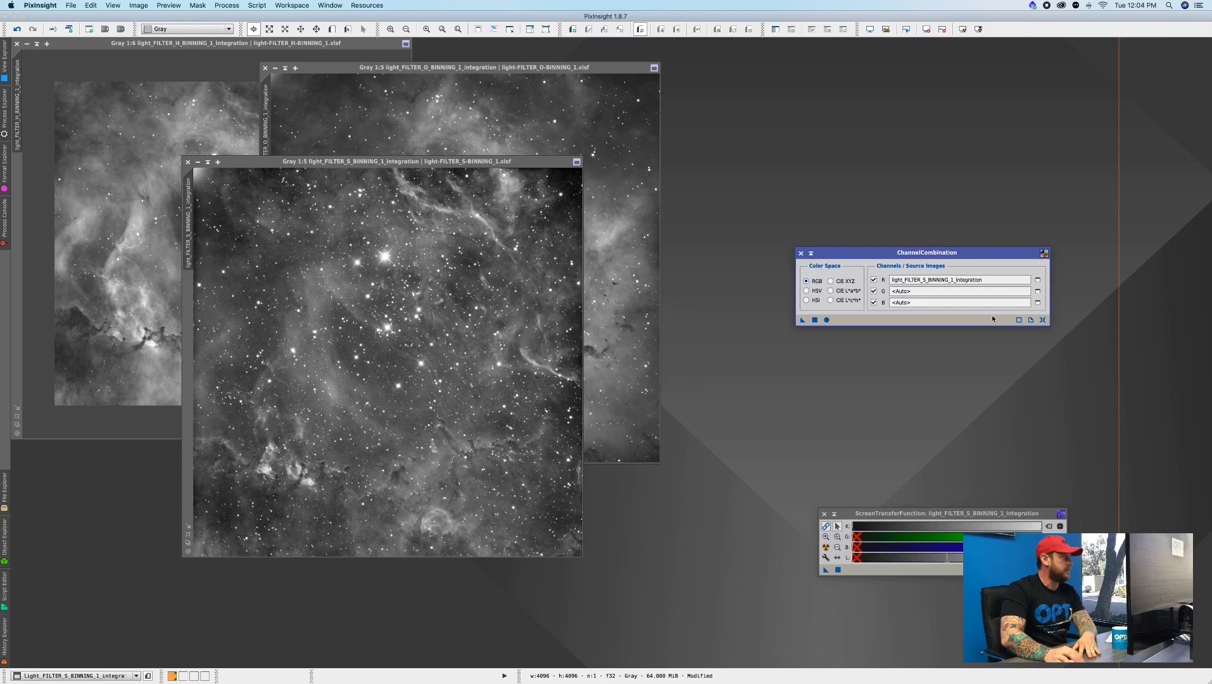
{"action": "left_click", "coordinate": [1037, 291]}
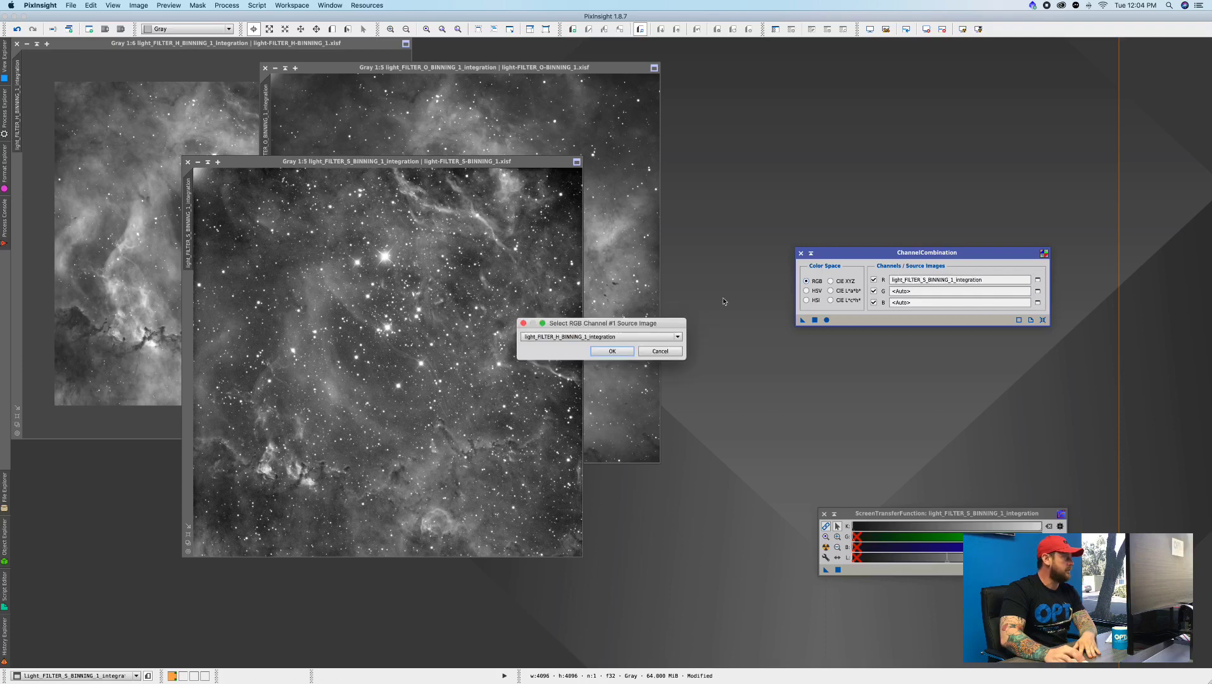
{"action": "left_click", "coordinate": [607, 350]}
Assign the O image to blue and apply globally to create Image04
{"action": "left_click", "coordinate": [1037, 302]}
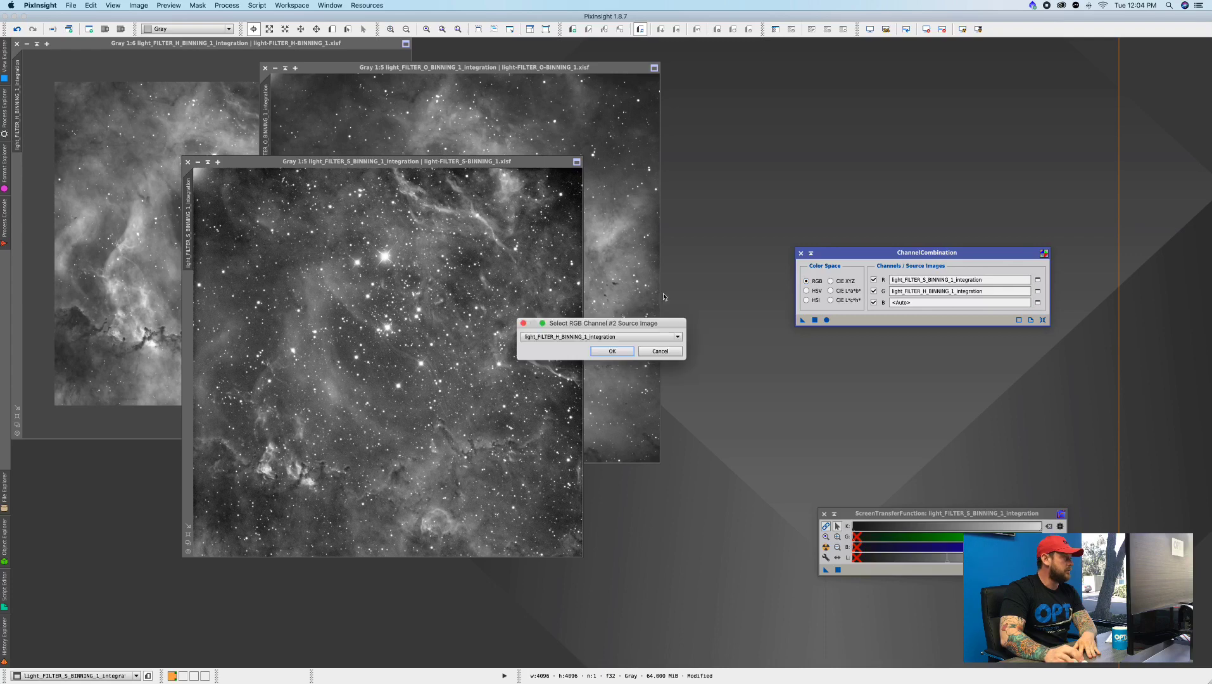
{"action": "left_click", "coordinate": [589, 336]}
{"action": "left_click", "coordinate": [597, 356]}
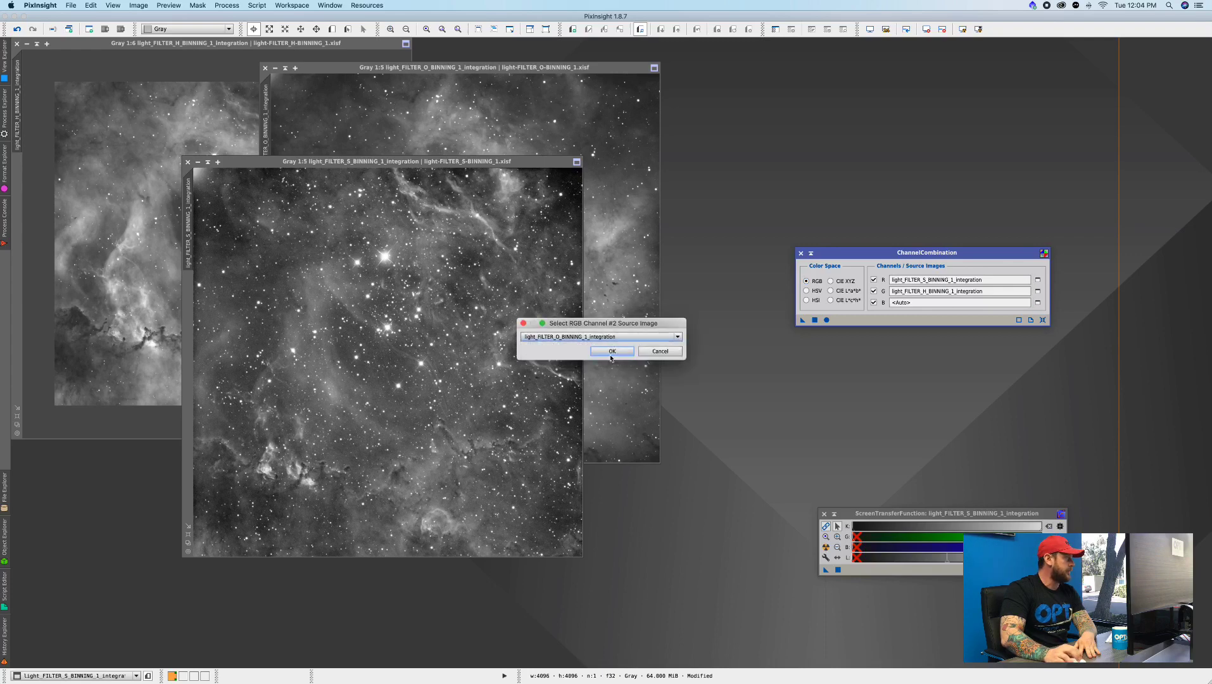
{"action": "left_click", "coordinate": [612, 351]}
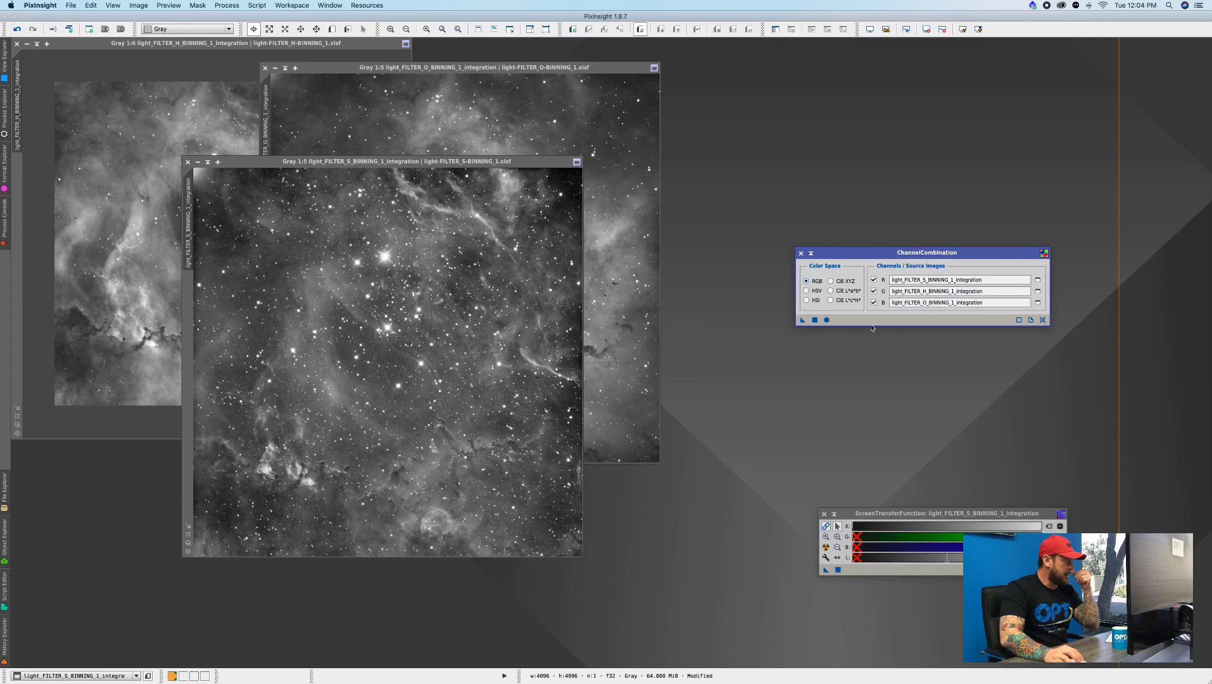
{"action": "left_click", "coordinate": [826, 320]}
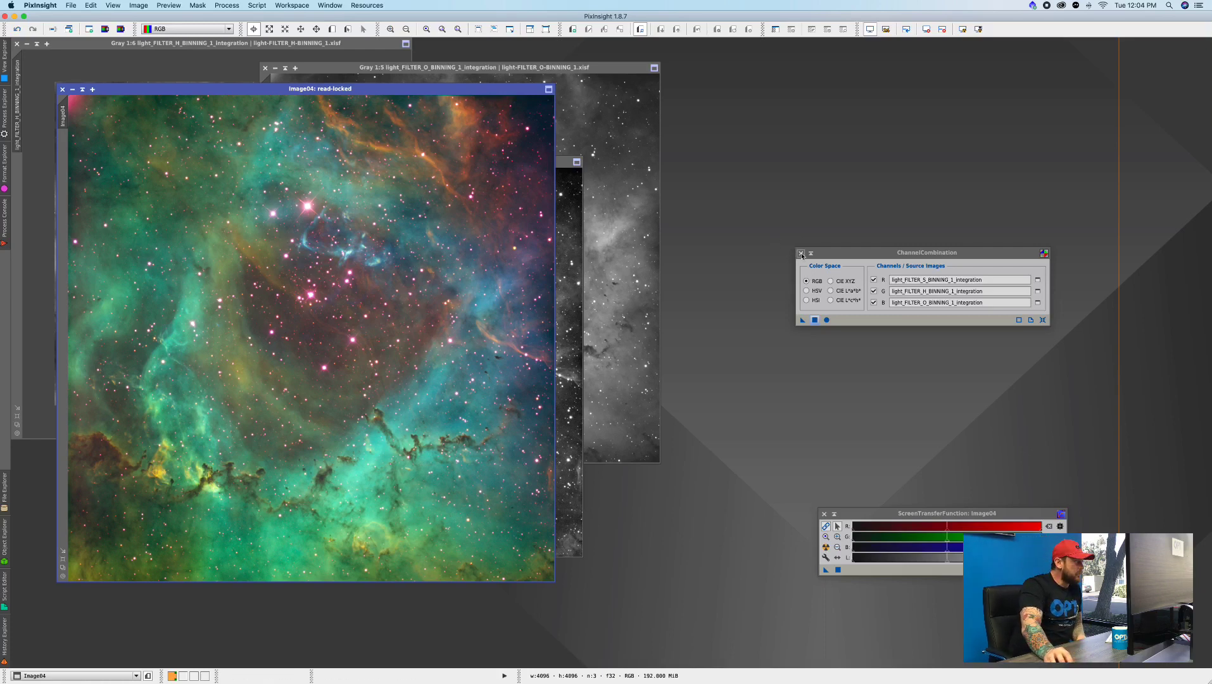
Close ChannelCombination and open CurvesTransformation with a reset curve and Real-Time Preview of Image04
{"action": "left_click", "coordinate": [801, 253]}
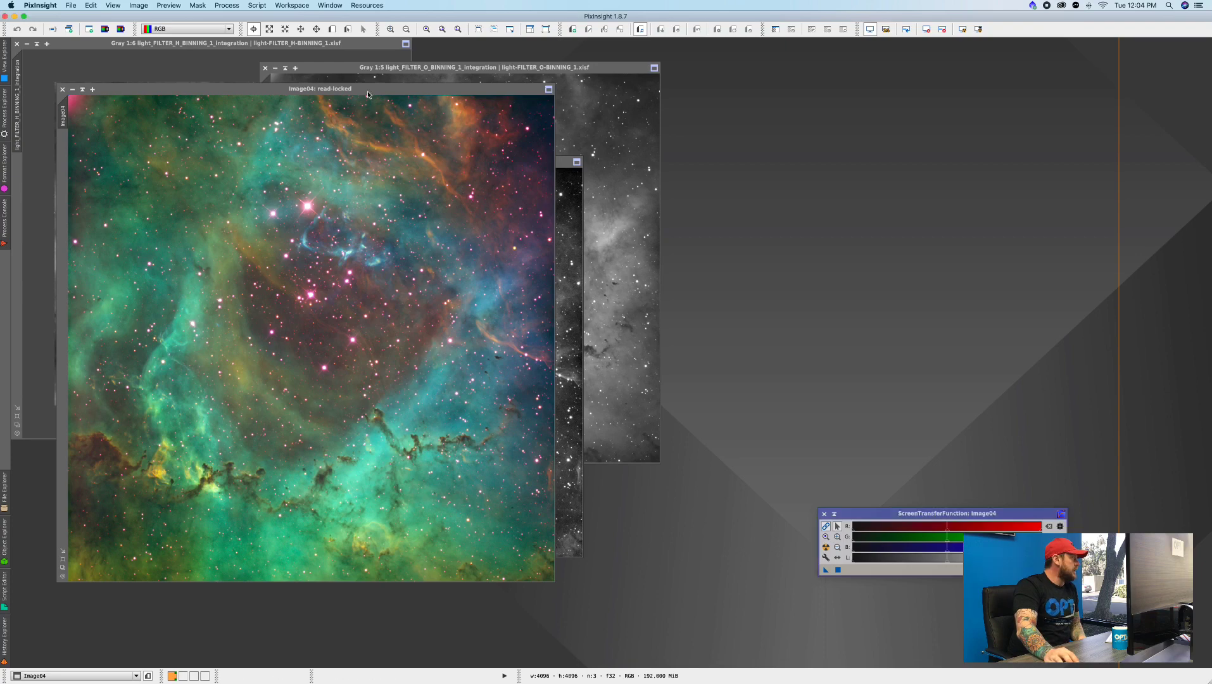
{"action": "left_click_drag", "start_coordinate": [365, 92], "coordinate": [392, 62]}
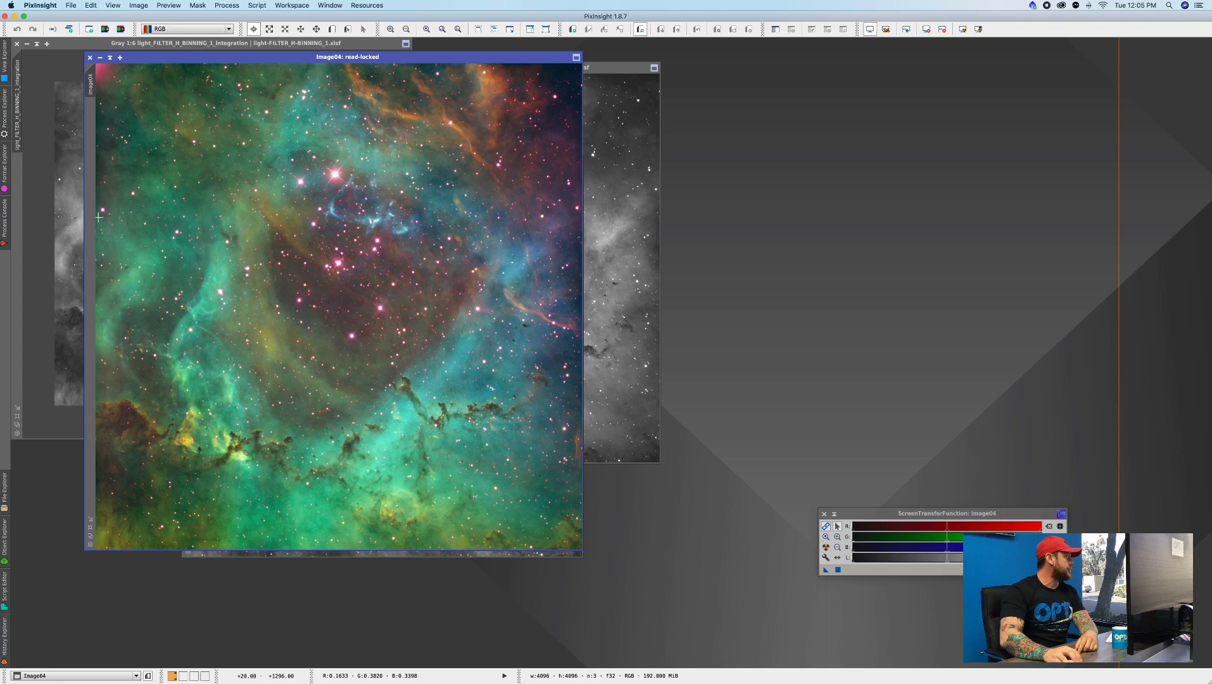
{"action": "mouse_move", "coordinate": [5, 134]}
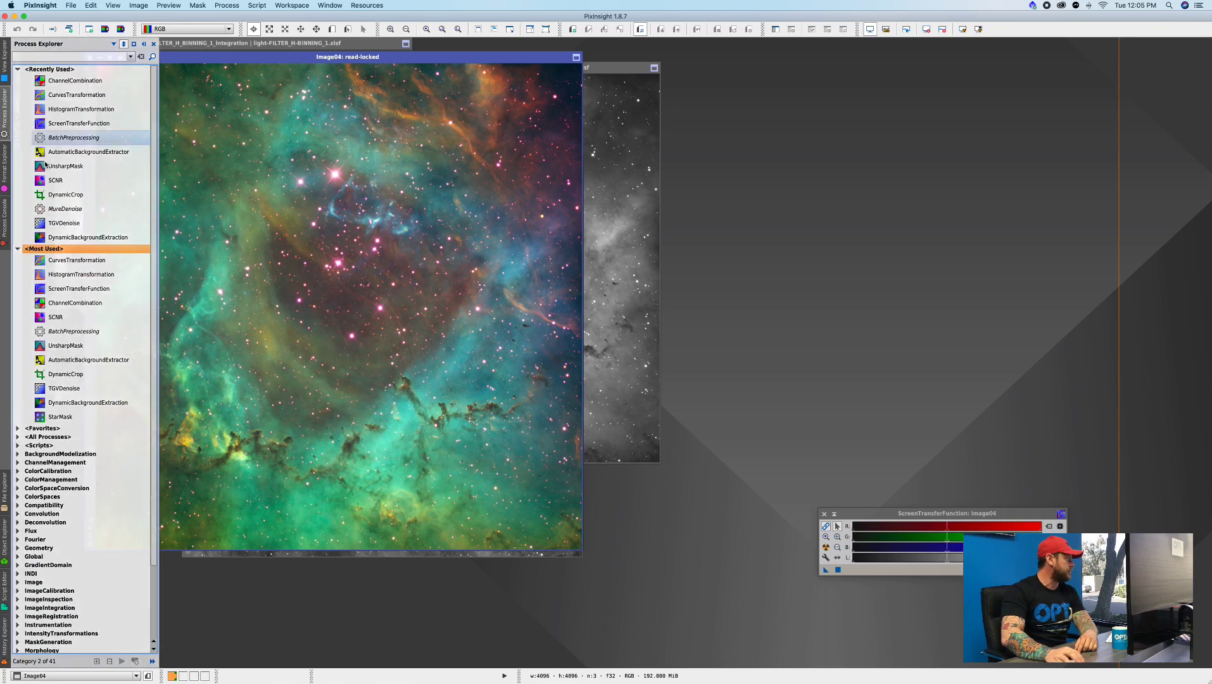
{"action": "double_click", "coordinate": [63, 260]}
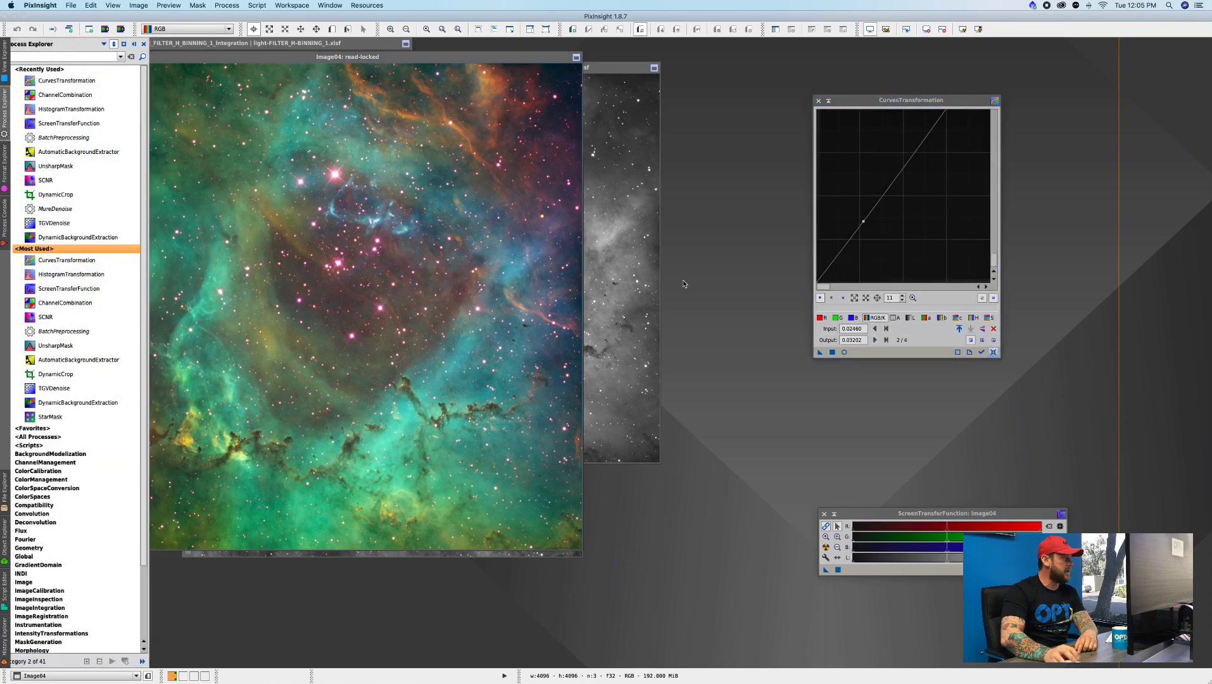
{"action": "left_click", "coordinate": [913, 298]}
{"action": "left_click", "coordinate": [992, 353]}
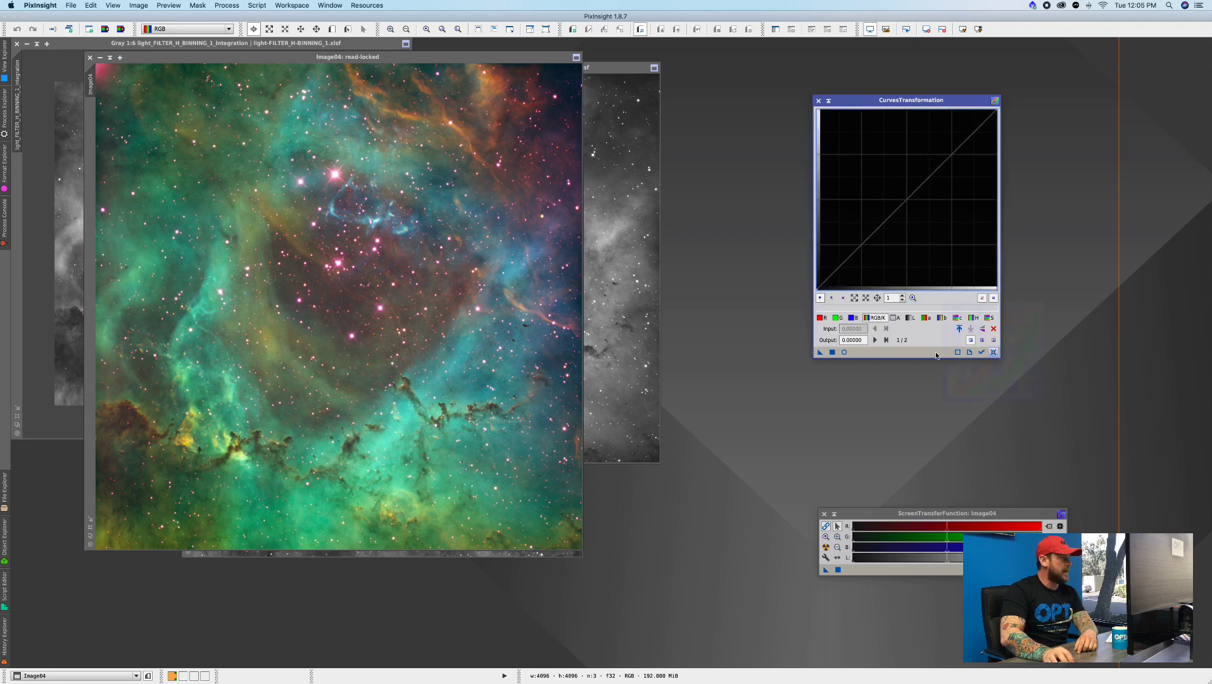
{"action": "left_click", "coordinate": [845, 353]}
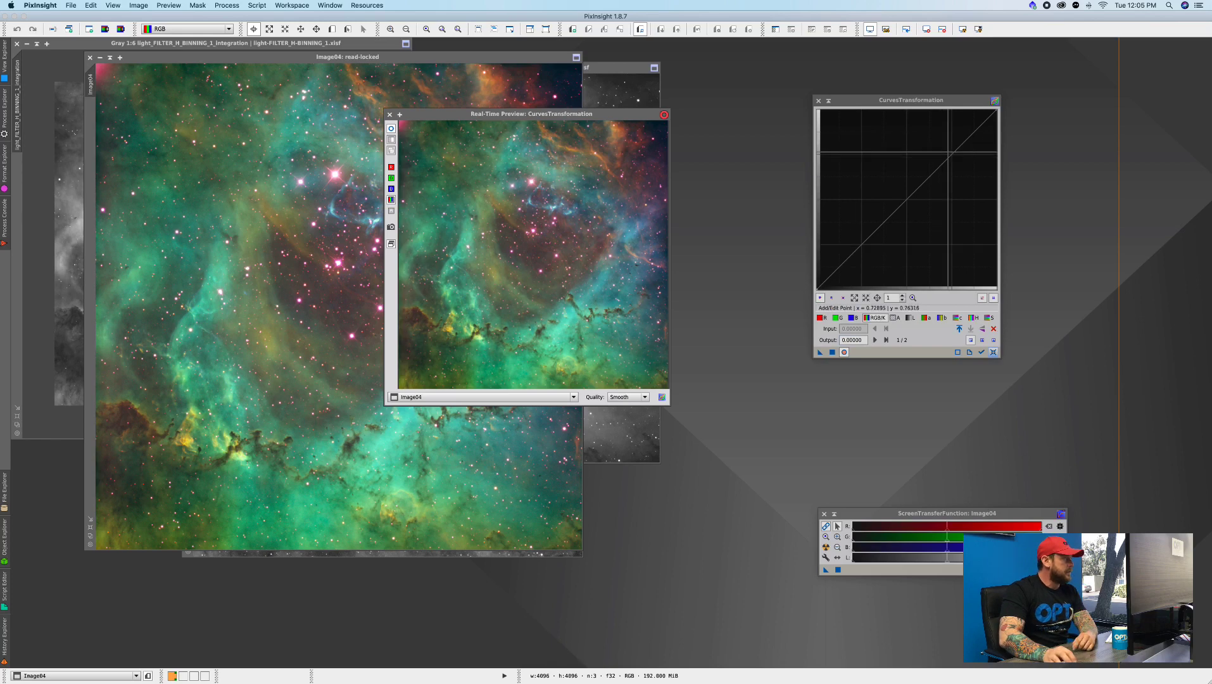
Slightly lower an upper RGB/K point and set a shadow point at 0.22368 input, 0.19474 output
{"action": "left_click", "coordinate": [946, 146]}
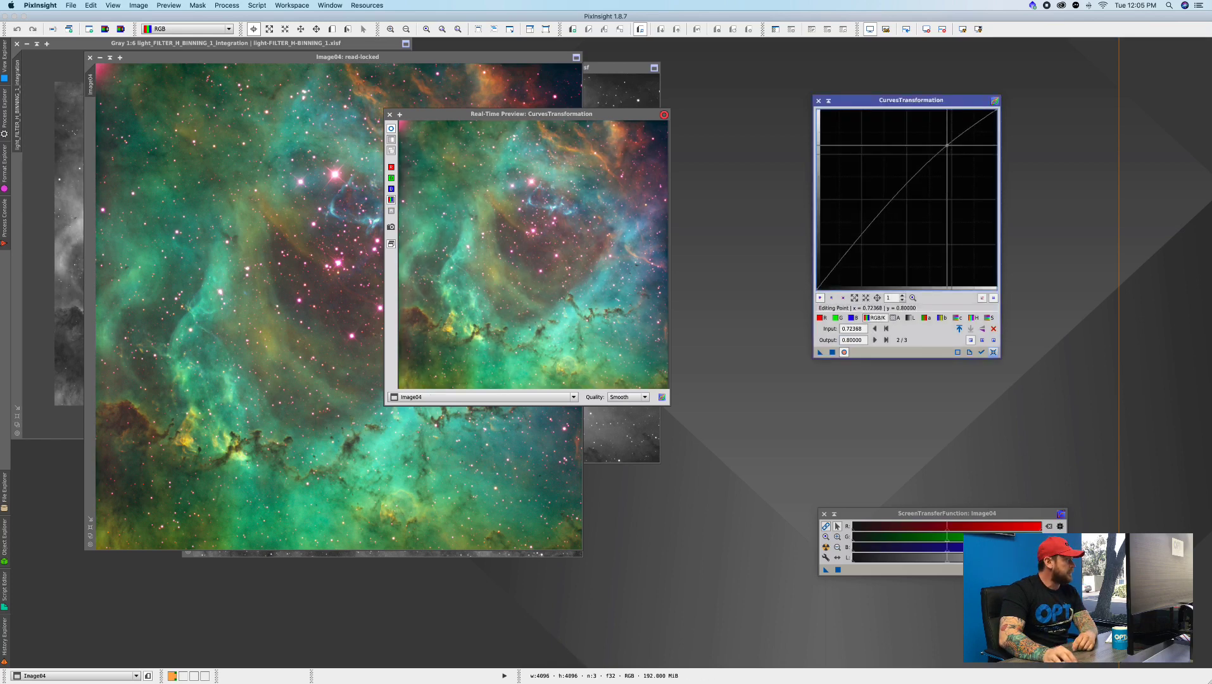
{"action": "mouse_move", "coordinate": [946, 146]}
{"action": "left_mouse_down"}
{"action": "mouse_move", "coordinate": [961, 157]}
{"action": "mouse_move", "coordinate": [947, 149]}
{"action": "left_mouse_up"}
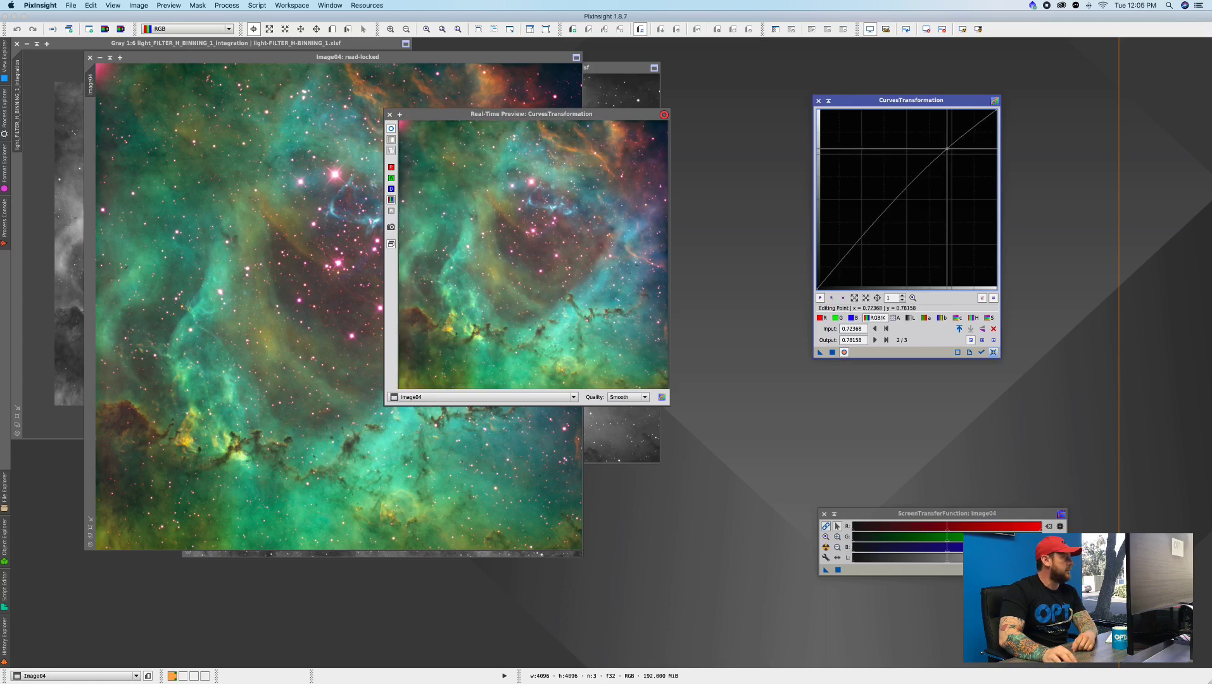
{"action": "left_click", "coordinate": [858, 256]}
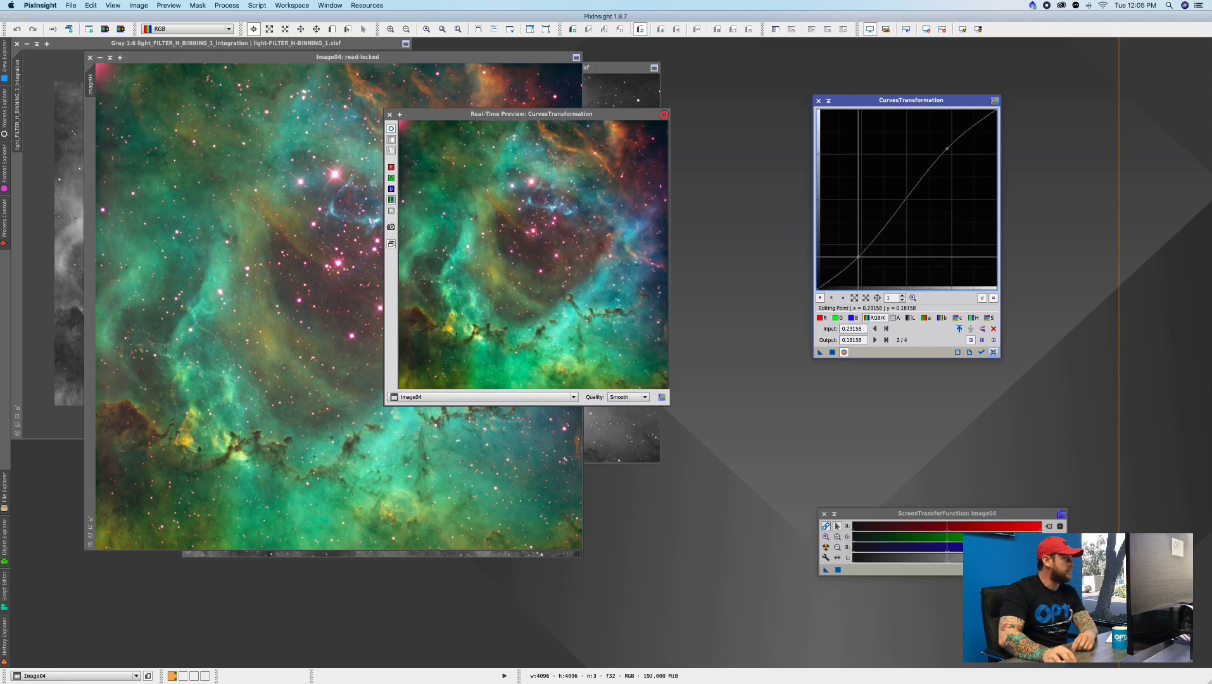
{"action": "left_click_drag", "start_coordinate": [858, 256], "coordinate": [856, 254]}
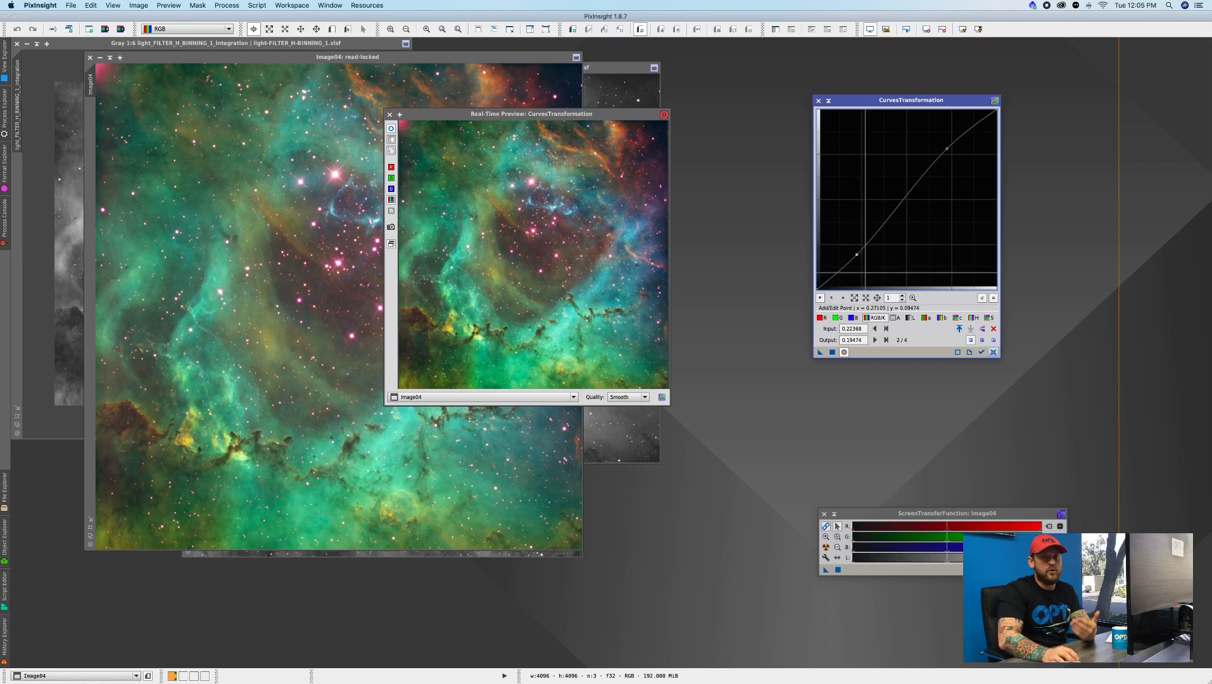
On the G channel, drag a shadow point down to 0.08022 input, 0.06108 output
{"action": "left_click", "coordinate": [843, 320]}
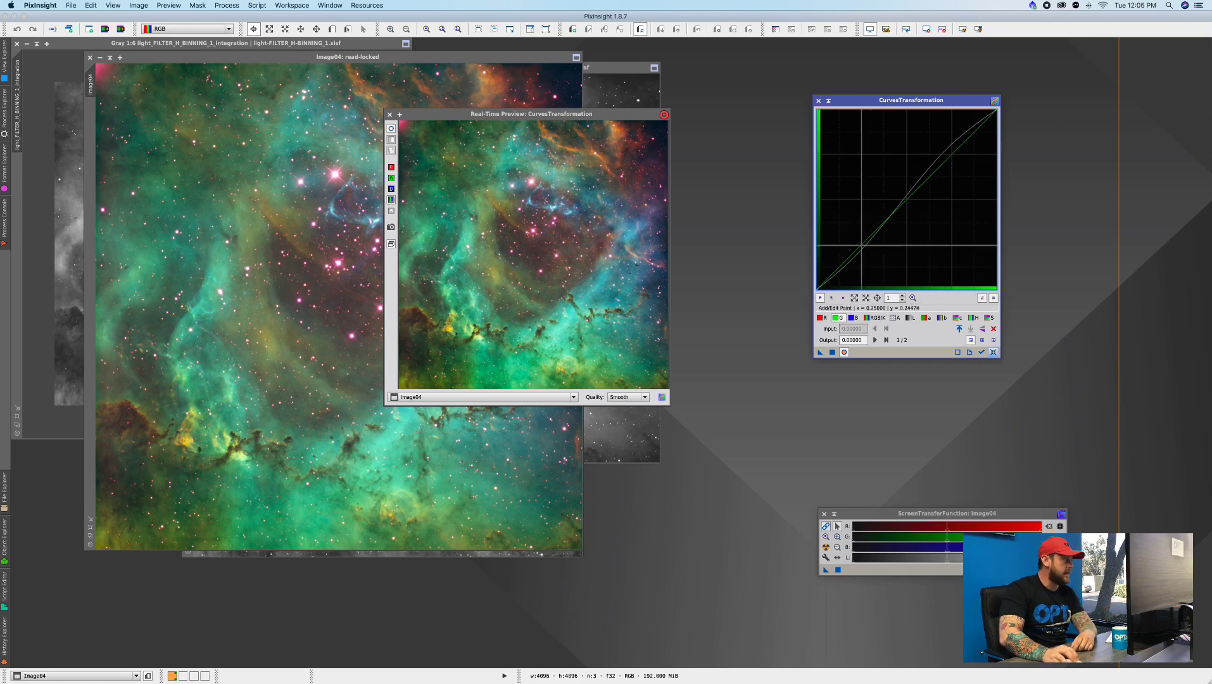
{"action": "left_click", "coordinate": [860, 245]}
{"action": "mouse_move", "coordinate": [860, 245]}
{"action": "left_mouse_down"}
{"action": "mouse_move", "coordinate": [827, 271]}
{"action": "mouse_move", "coordinate": [850, 240]}
{"action": "mouse_move", "coordinate": [857, 251]}
{"action": "left_mouse_up"}
{"action": "scroll", "coordinate": [827, 271], "scroll_direction": "up", "scroll_amount": 2}
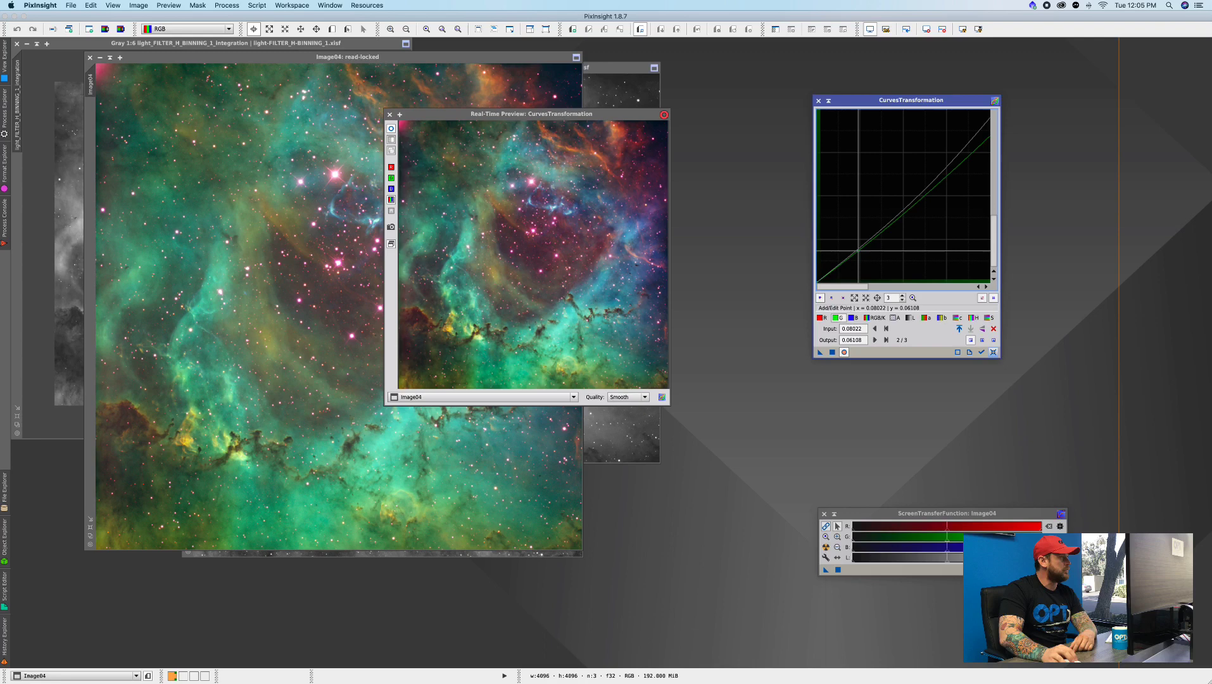
{"action": "scroll", "coordinate": [845, 271], "scroll_direction": "up", "scroll_amount": 2}
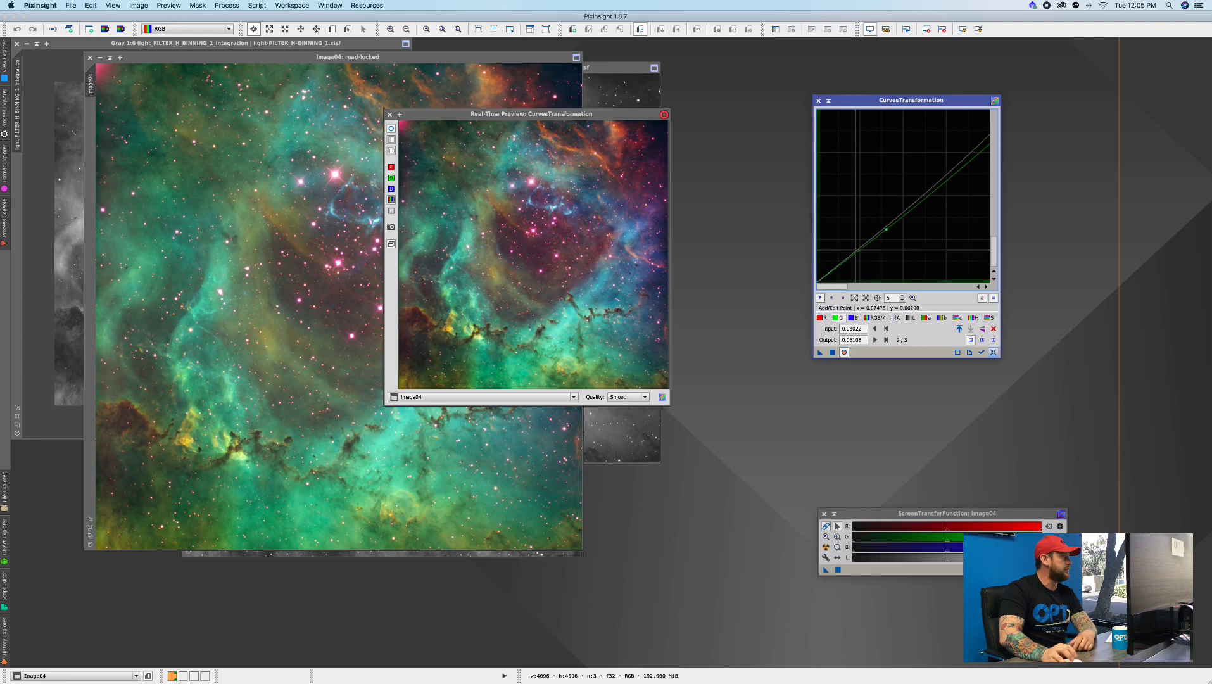
On the S channel, raise a curve point to 0.14136 input, 0.15910 output
{"action": "left_click", "coordinate": [988, 318]}
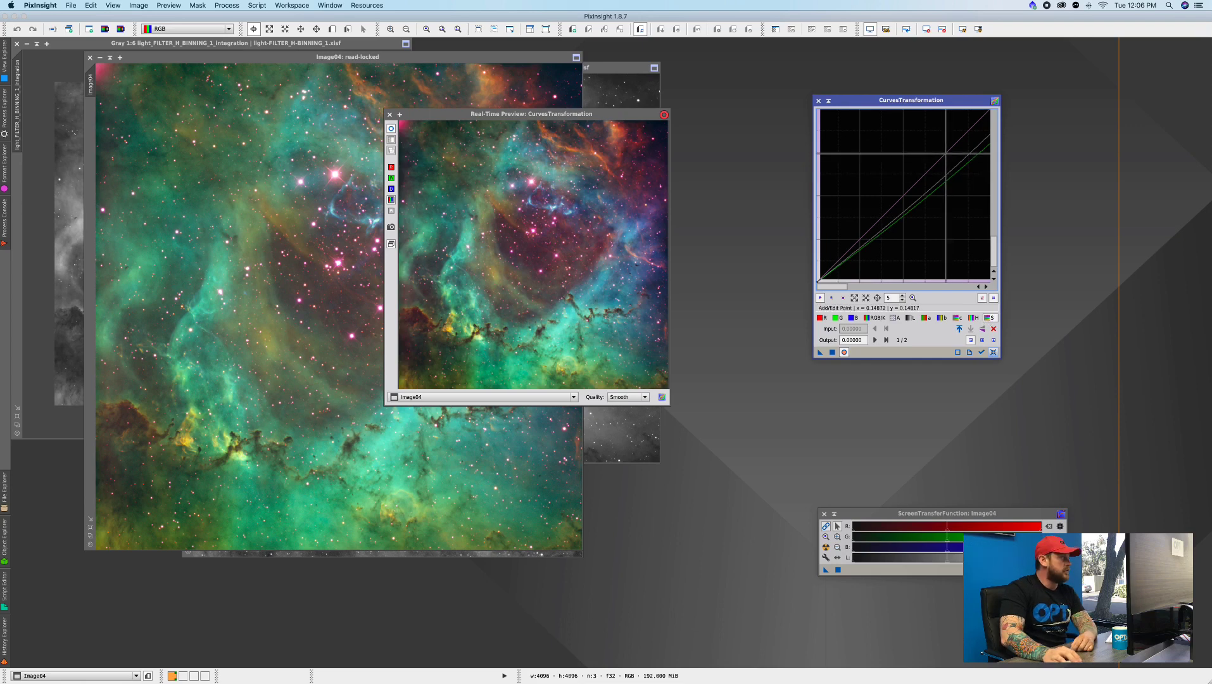
{"action": "left_click", "coordinate": [945, 153]}
{"action": "mouse_move", "coordinate": [945, 153]}
{"action": "left_mouse_down"}
{"action": "mouse_move", "coordinate": [920, 126]}
{"action": "mouse_move", "coordinate": [960, 160]}
{"action": "mouse_move", "coordinate": [979, 228]}
{"action": "mouse_move", "coordinate": [938, 144]}
{"action": "left_mouse_up"}
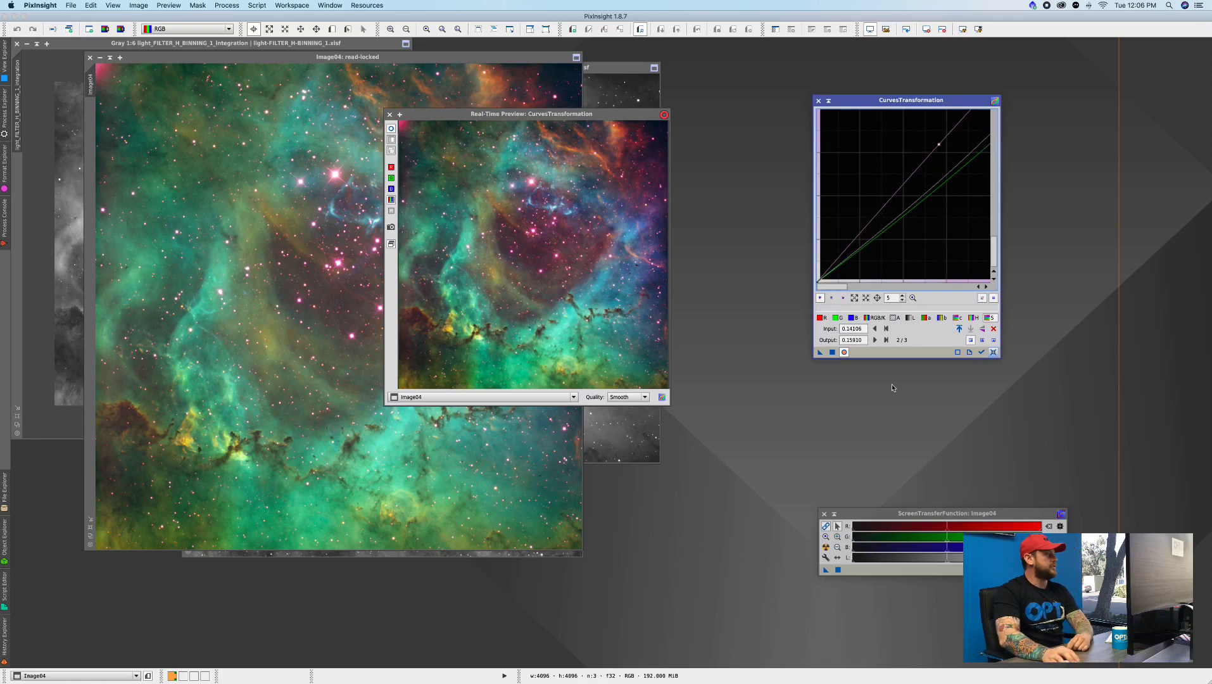
Drop a CurvesTransformation instance onto Image04, then undo and redo to compare before and after
{"action": "left_click", "coordinate": [389, 115]}
{"action": "left_click_drag", "start_coordinate": [820, 352], "coordinate": [410, 346]}
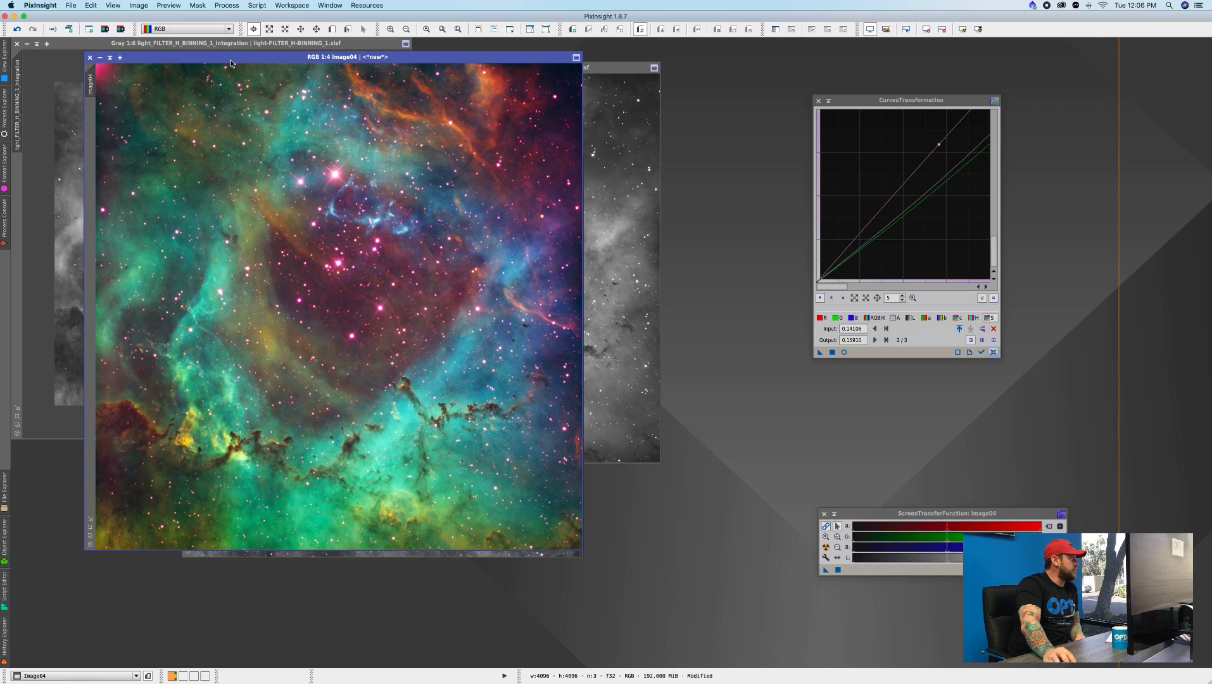
{"action": "left_click_drag", "start_coordinate": [229, 61], "coordinate": [251, 60]}
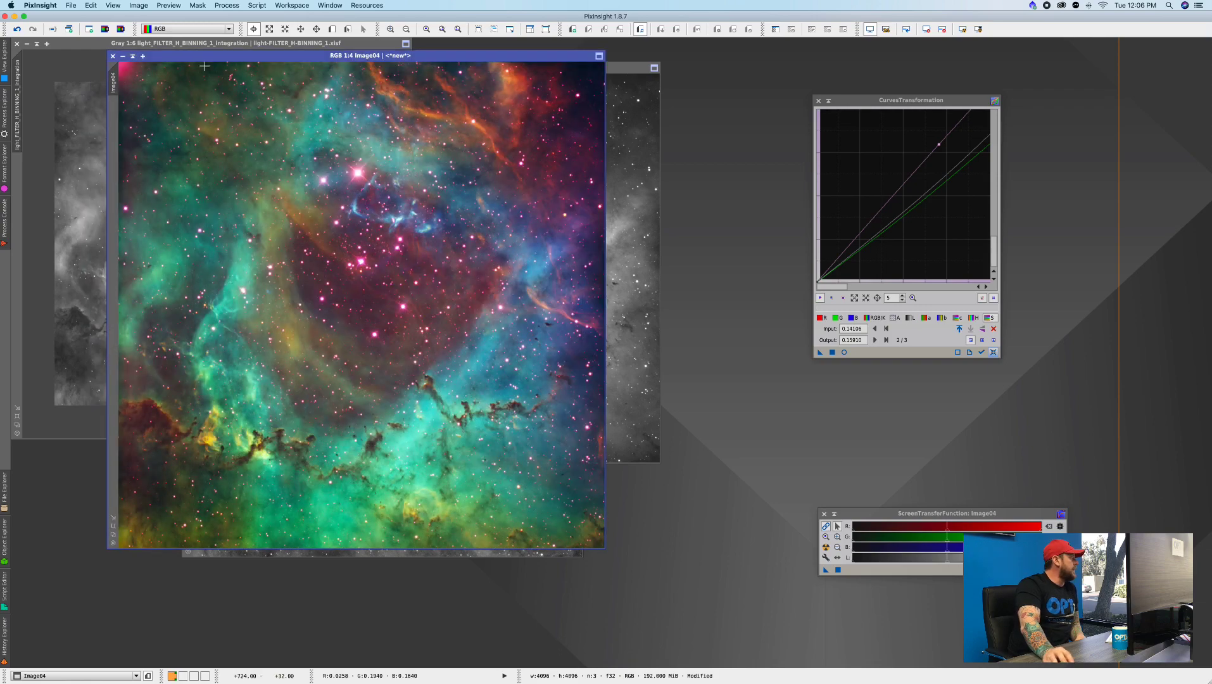
{"action": "left_click", "coordinate": [31, 29]}
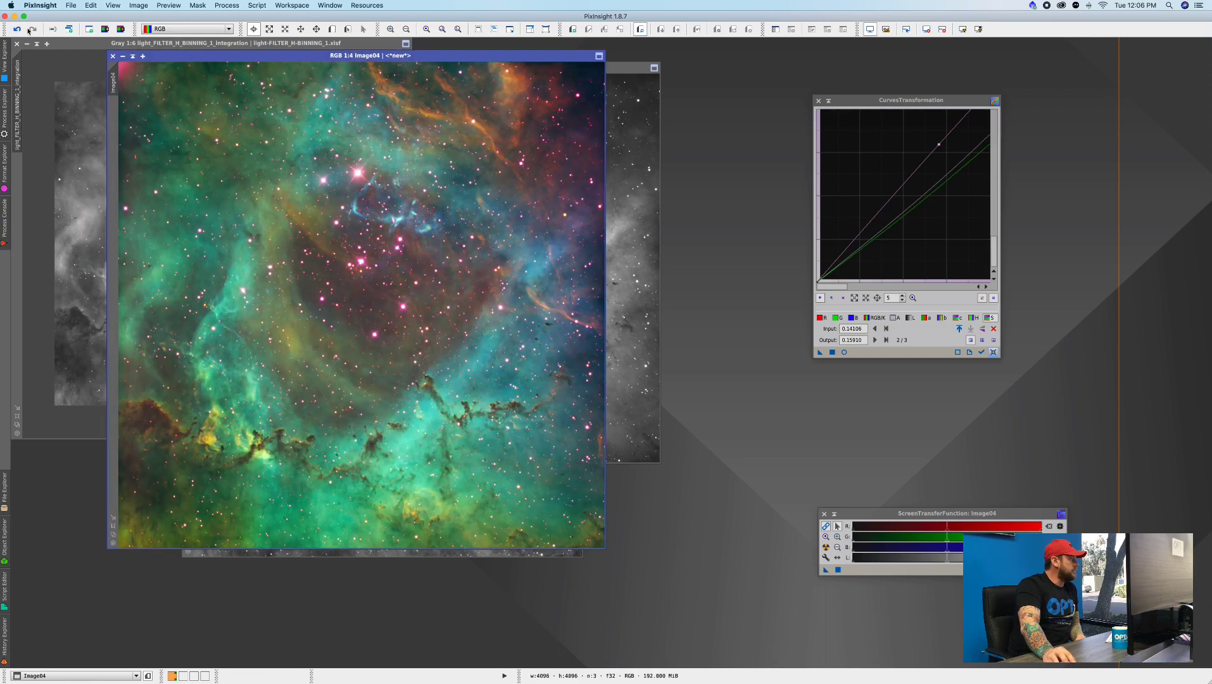
{"action": "left_click", "coordinate": [33, 30]}
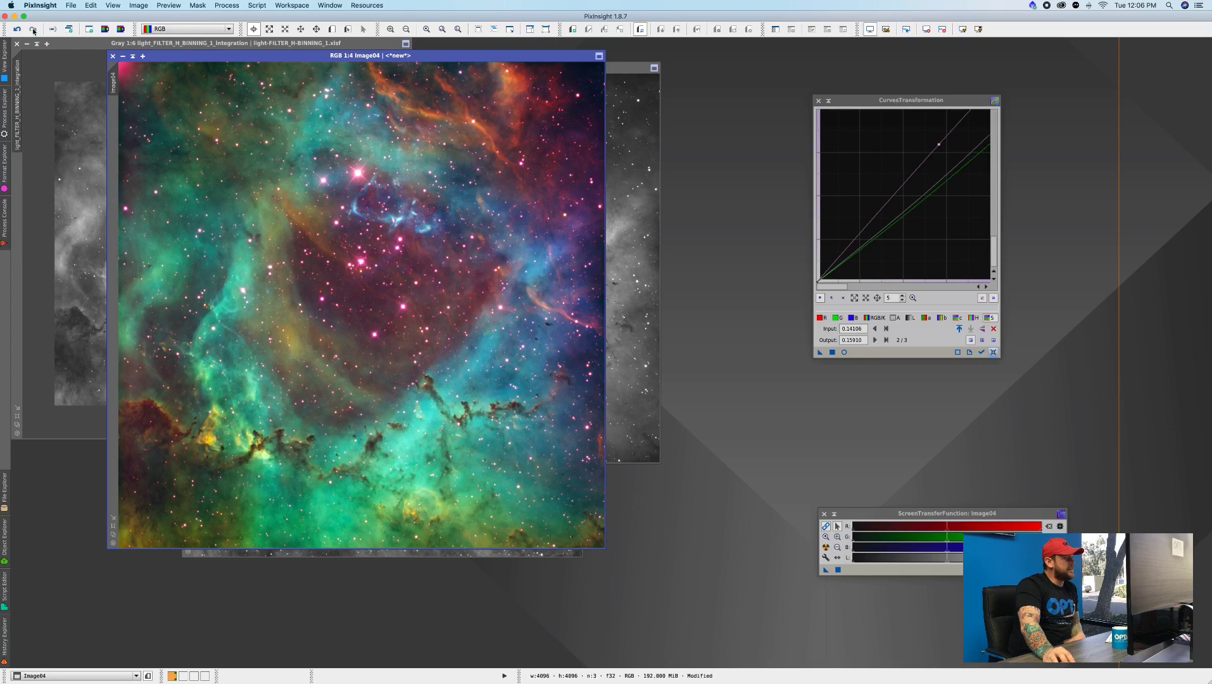
Close CurvesTransformation, select Image04 and open Process > Convolution > UnsharpMask
{"action": "left_click", "coordinate": [817, 100]}
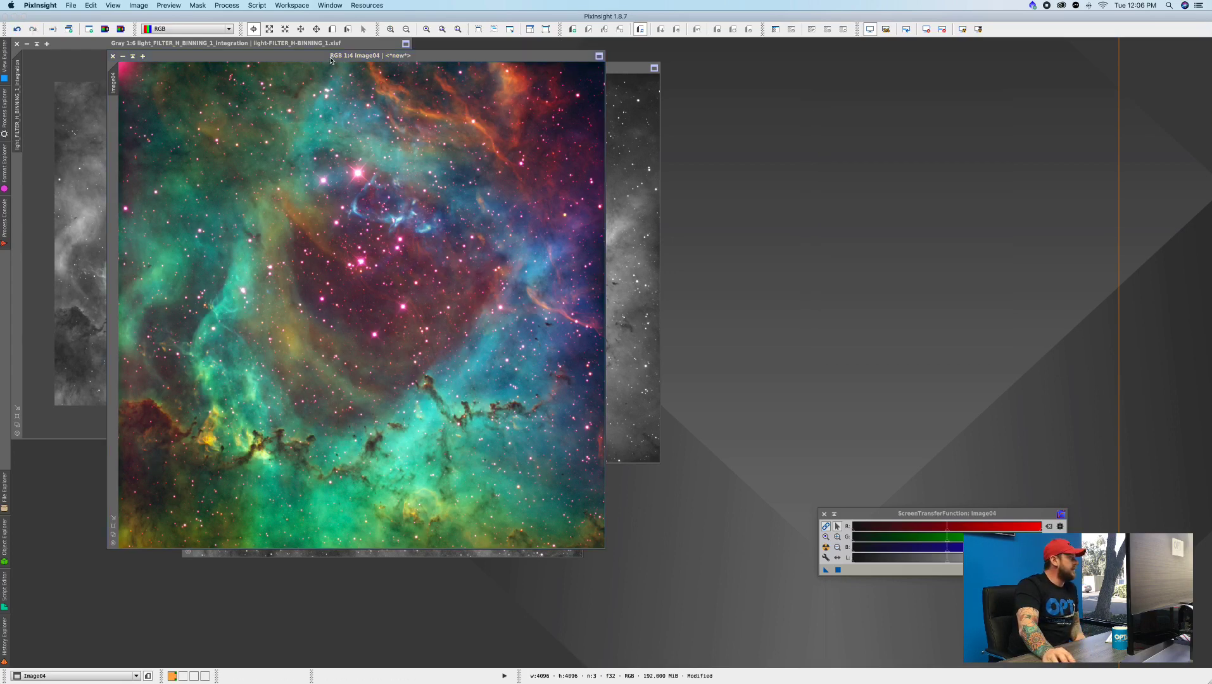
{"action": "left_click", "coordinate": [287, 58]}
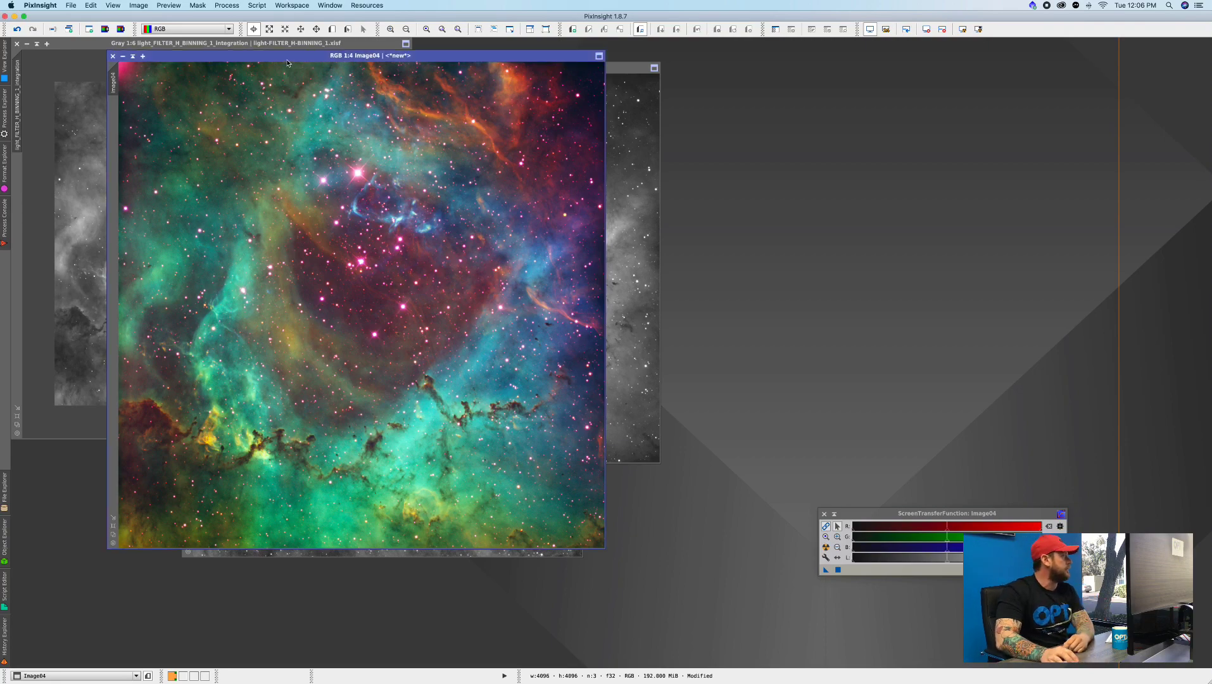
{"action": "left_click", "coordinate": [227, 6]}
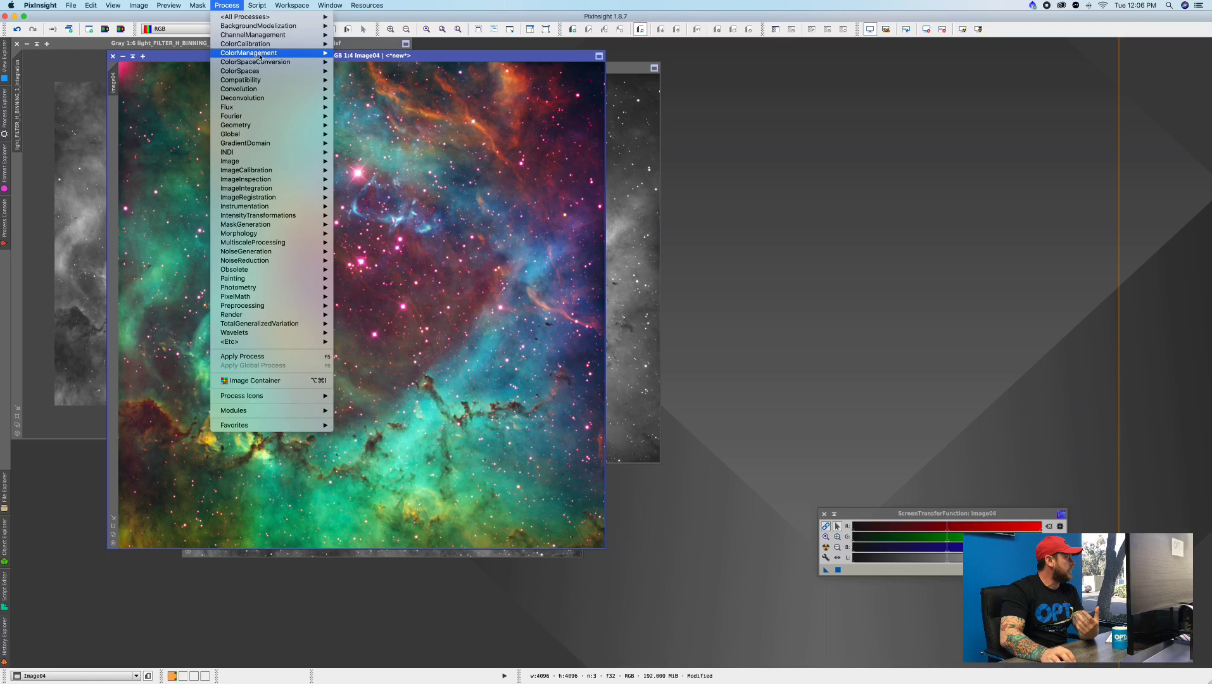
{"action": "mouse_move", "coordinate": [261, 58]}
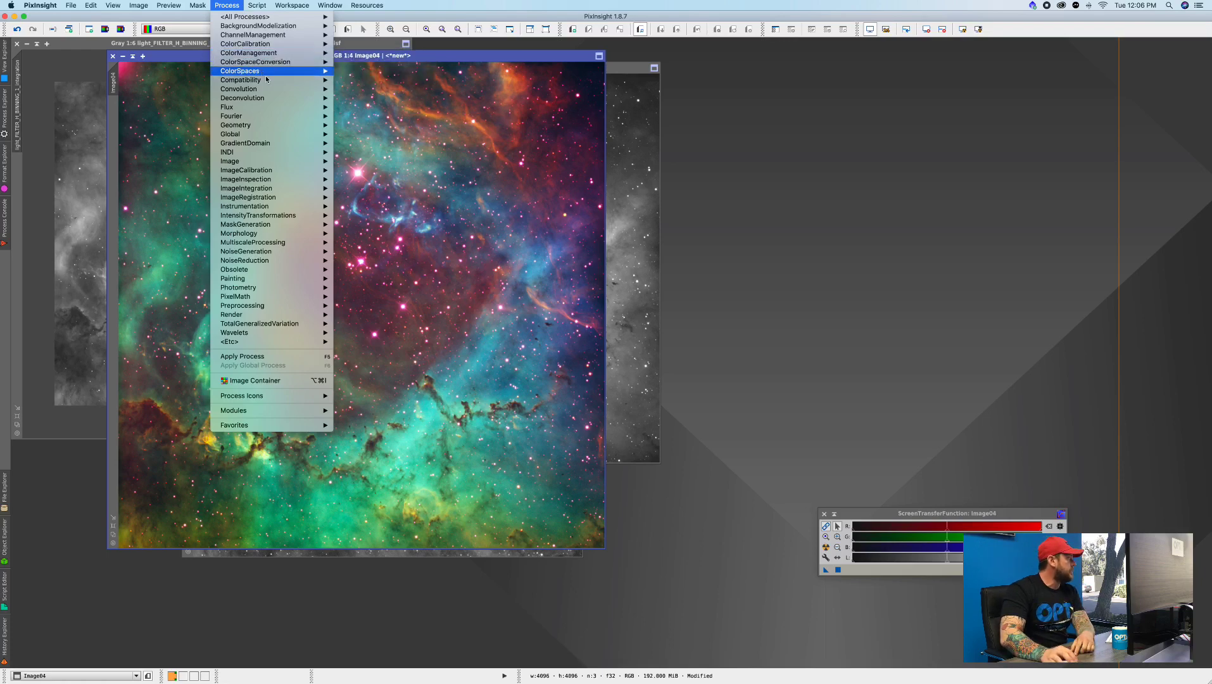
{"action": "mouse_move", "coordinate": [276, 92]}
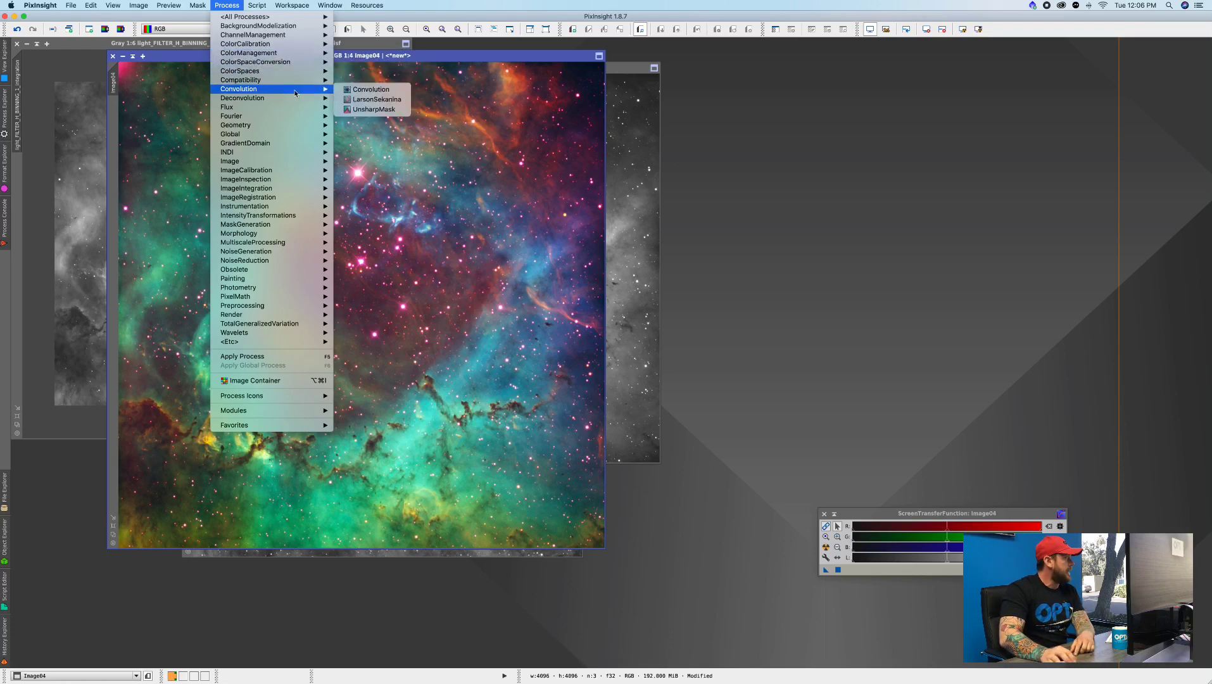
{"action": "left_click", "coordinate": [374, 110]}
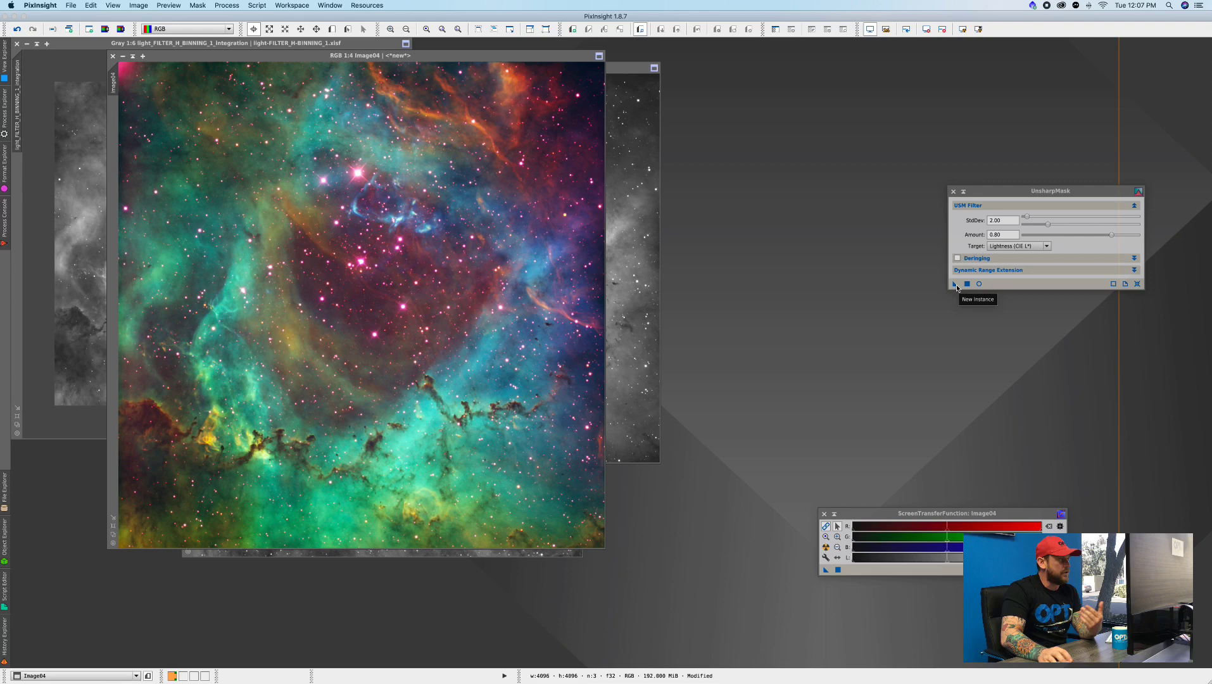
Apply UnsharpMask (StdDev 2.00, Amount 0.80) to Image04, comparing via undo/redo and keeping it applied
{"action": "left_click_drag", "start_coordinate": [957, 288], "coordinate": [425, 283]}
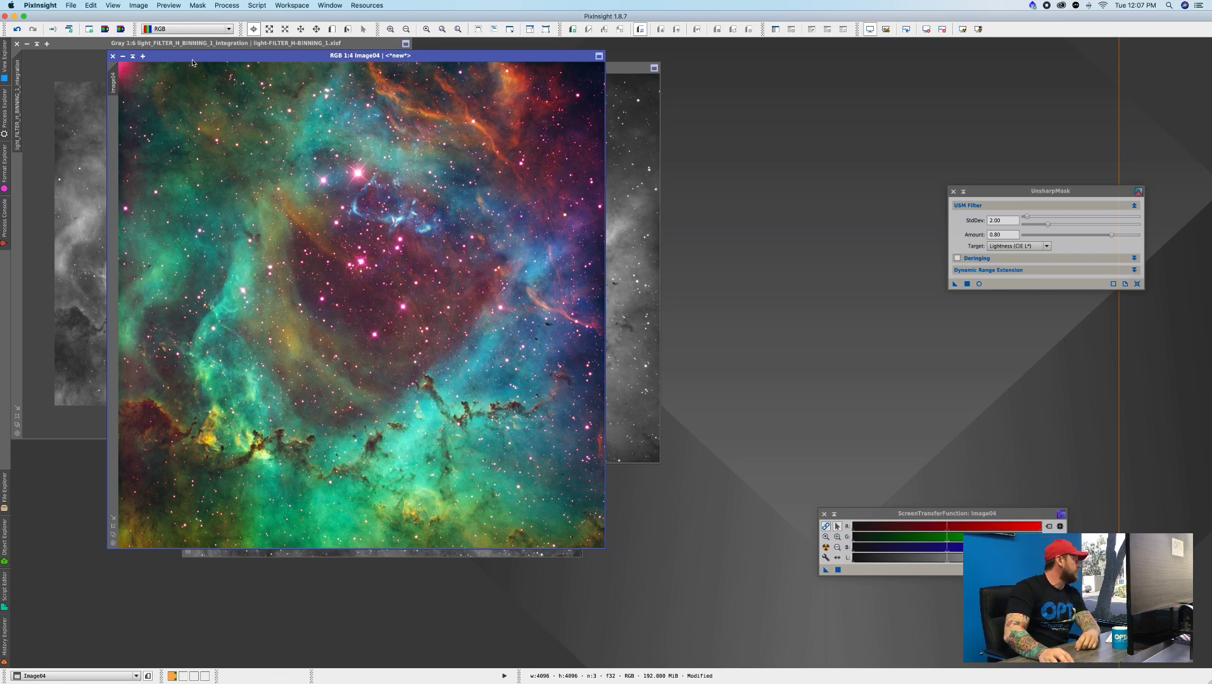
{"action": "left_click_drag", "start_coordinate": [192, 62], "coordinate": [247, 70]}
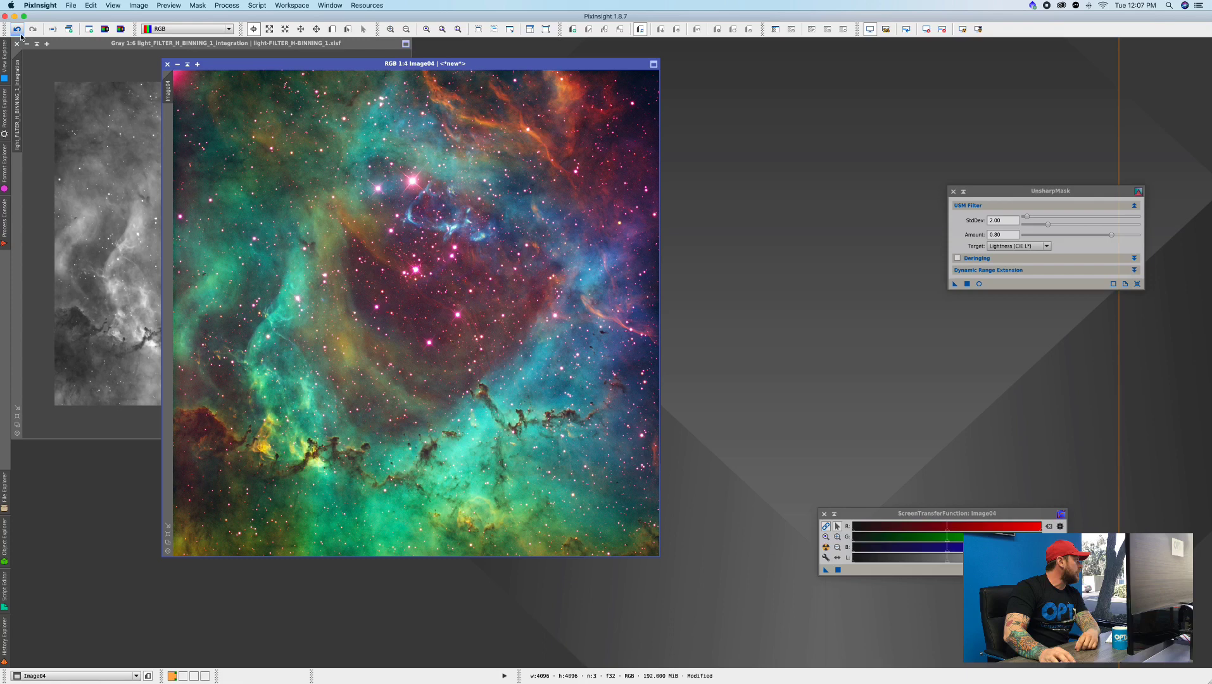
{"action": "left_click", "coordinate": [17, 29]}
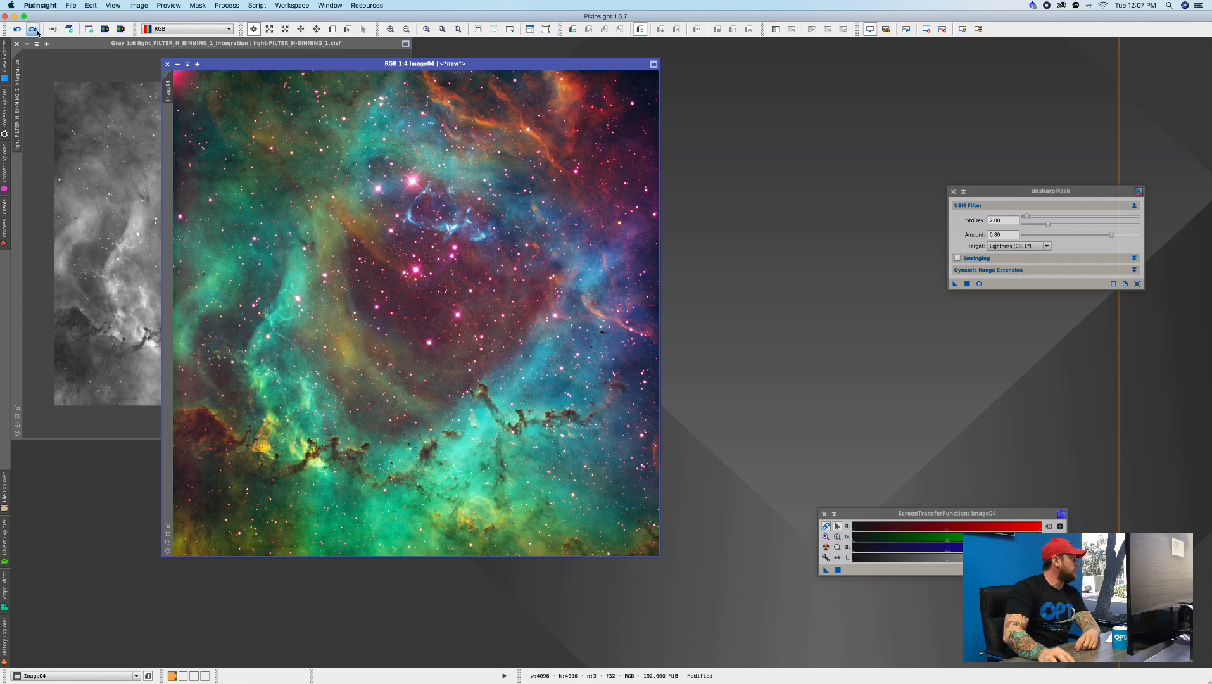
{"action": "left_click", "coordinate": [32, 30]}
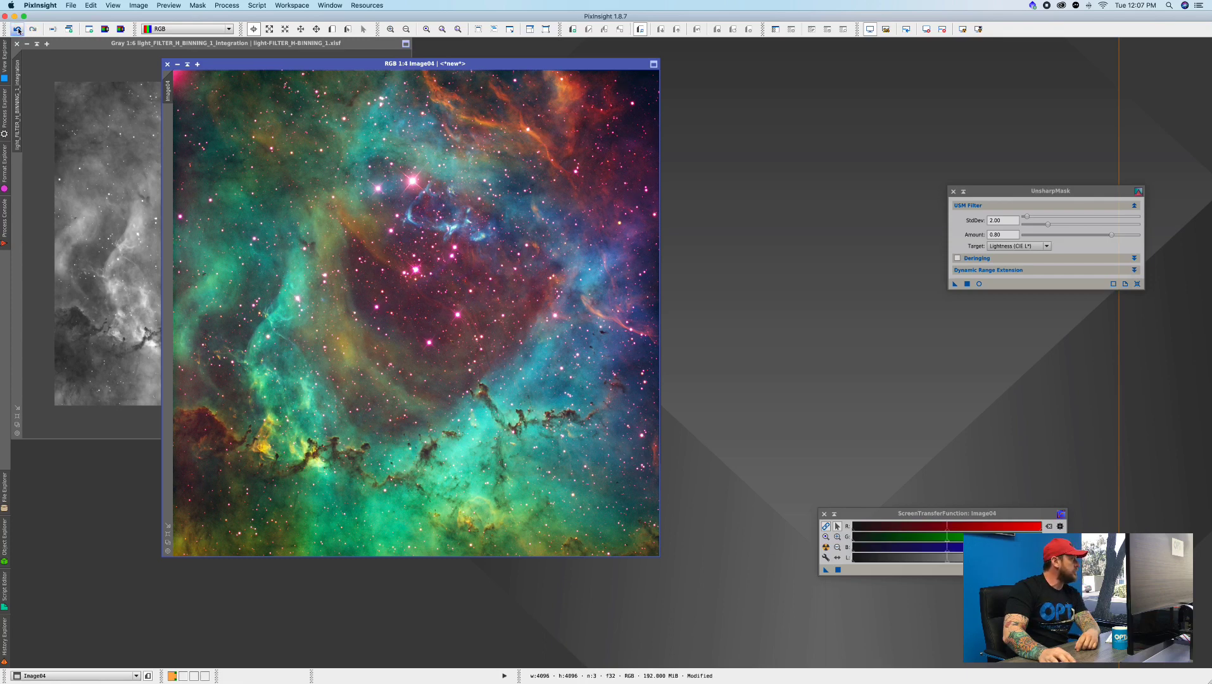
{"action": "left_click", "coordinate": [33, 30]}
{"action": "left_click", "coordinate": [18, 29]}
{"action": "left_click", "coordinate": [33, 31]}
{"action": "left_click", "coordinate": [17, 29]}
{"action": "left_click", "coordinate": [33, 29]}
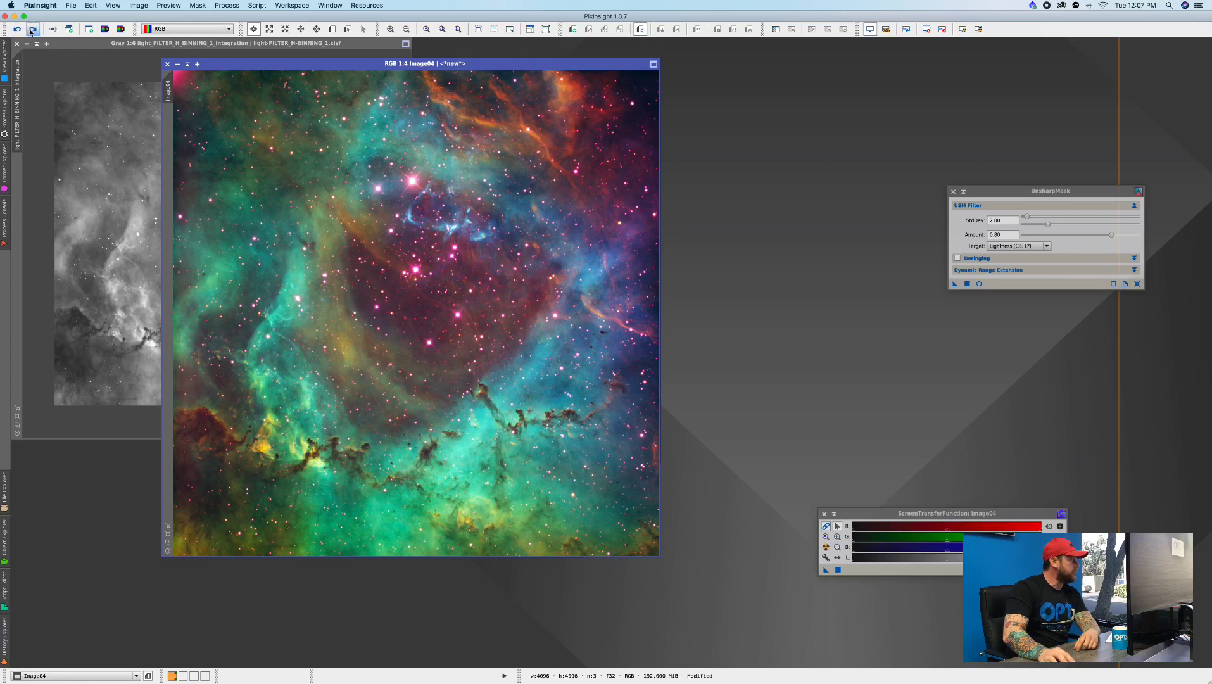
{"action": "left_click", "coordinate": [18, 30]}
{"action": "left_click", "coordinate": [29, 30]}
{"action": "left_click", "coordinate": [29, 31]}
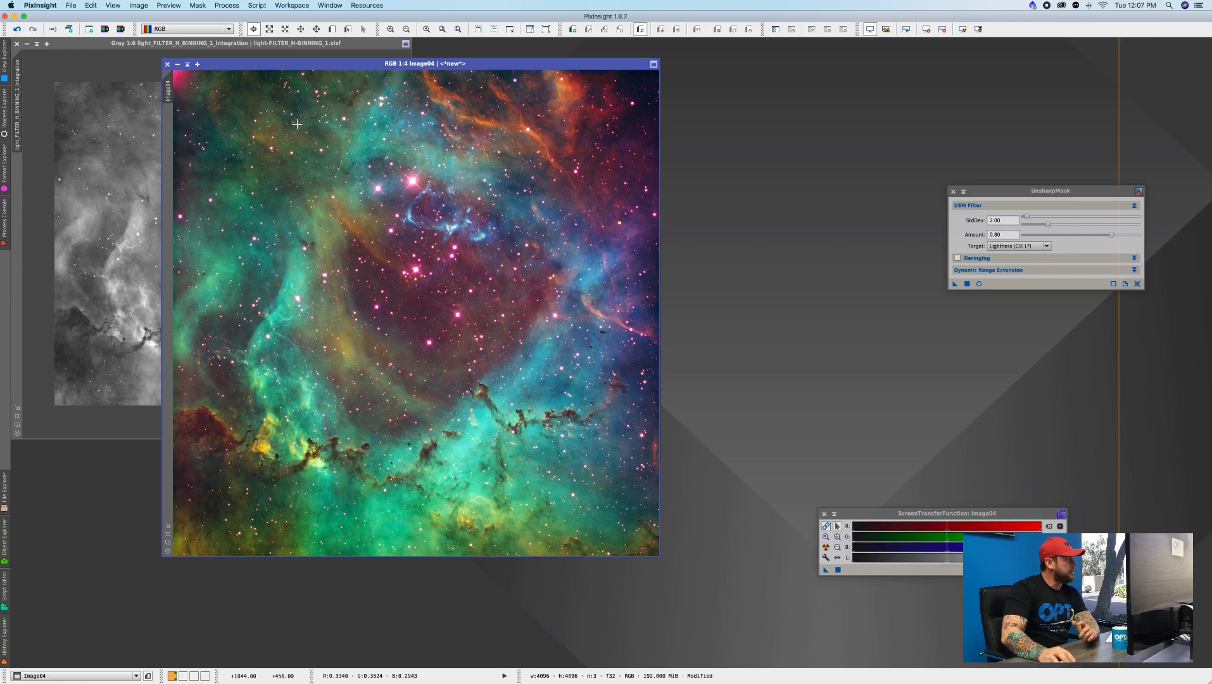
{"action": "left_click", "coordinate": [953, 190]}
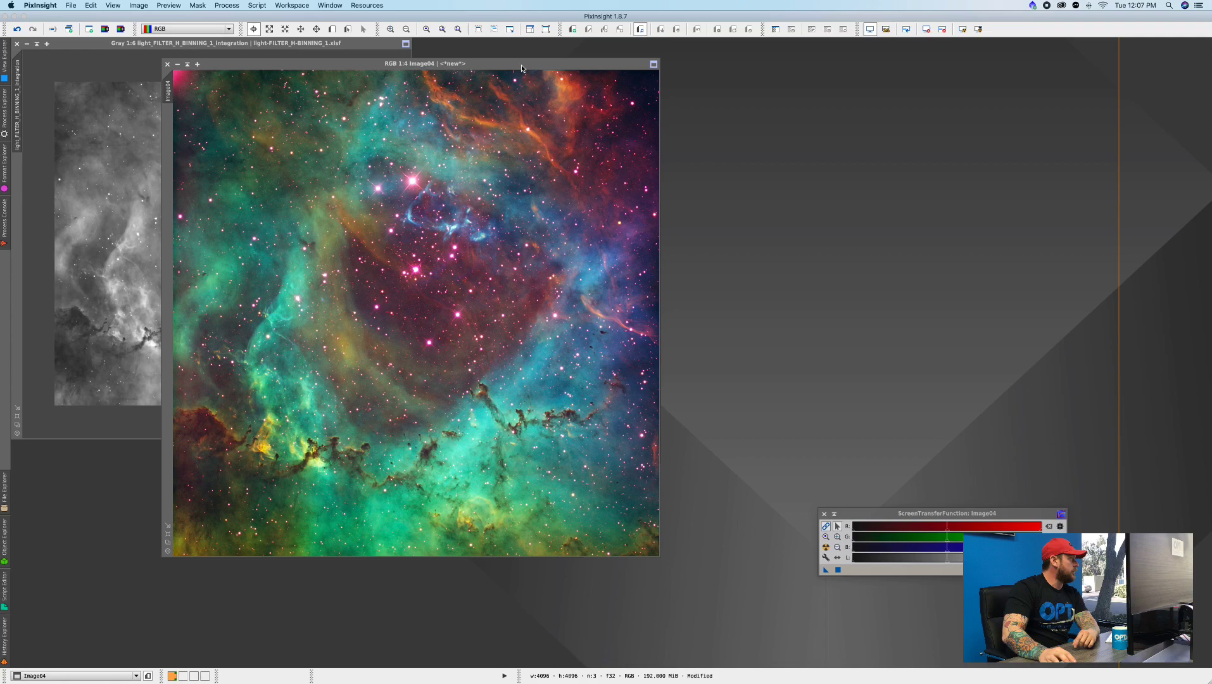
{"action": "left_click_drag", "start_coordinate": [521, 69], "coordinate": [451, 75]}
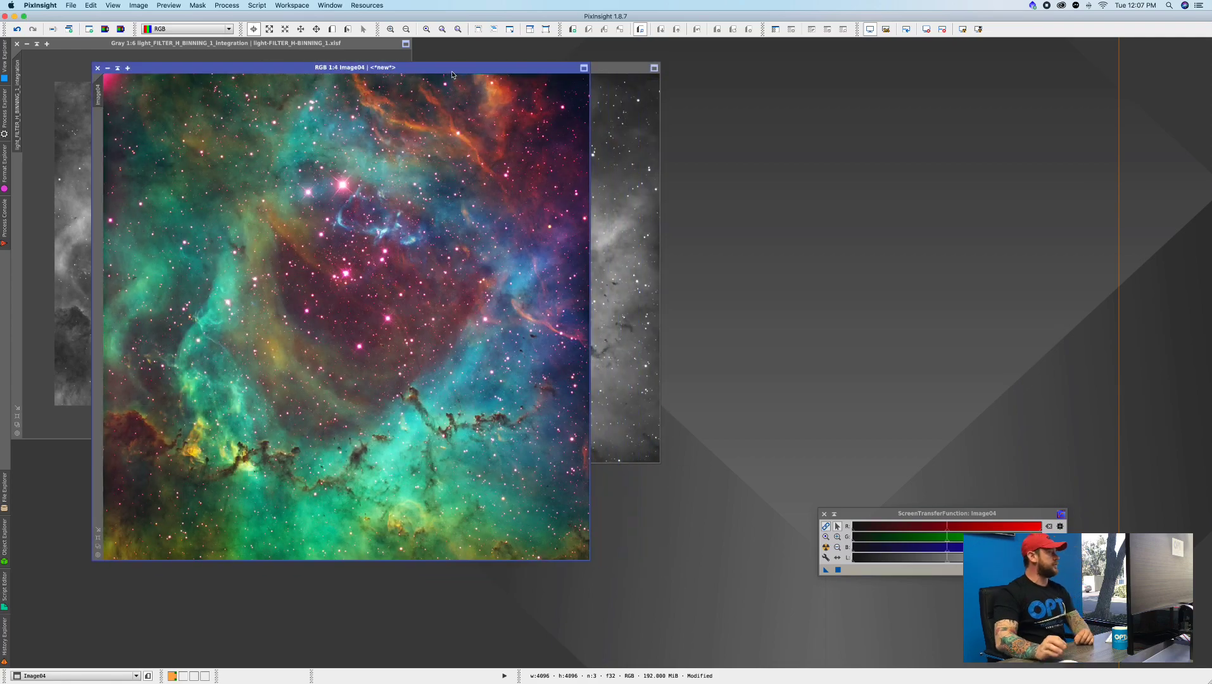